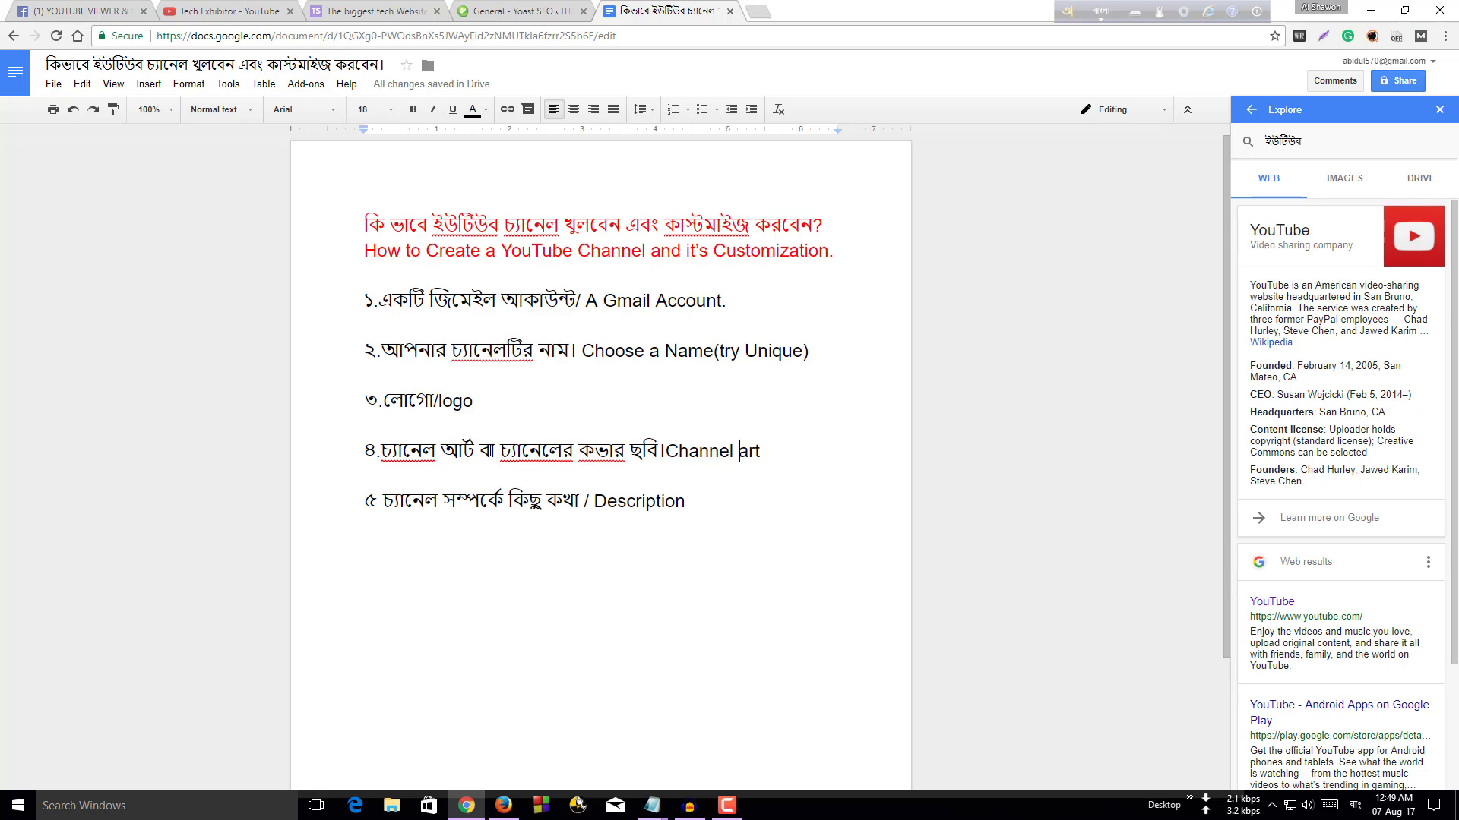
- Switch to Firefox and sign in to the saved Tricksecret official Google account, entering the account password
click(477, 453)
click(505, 807)
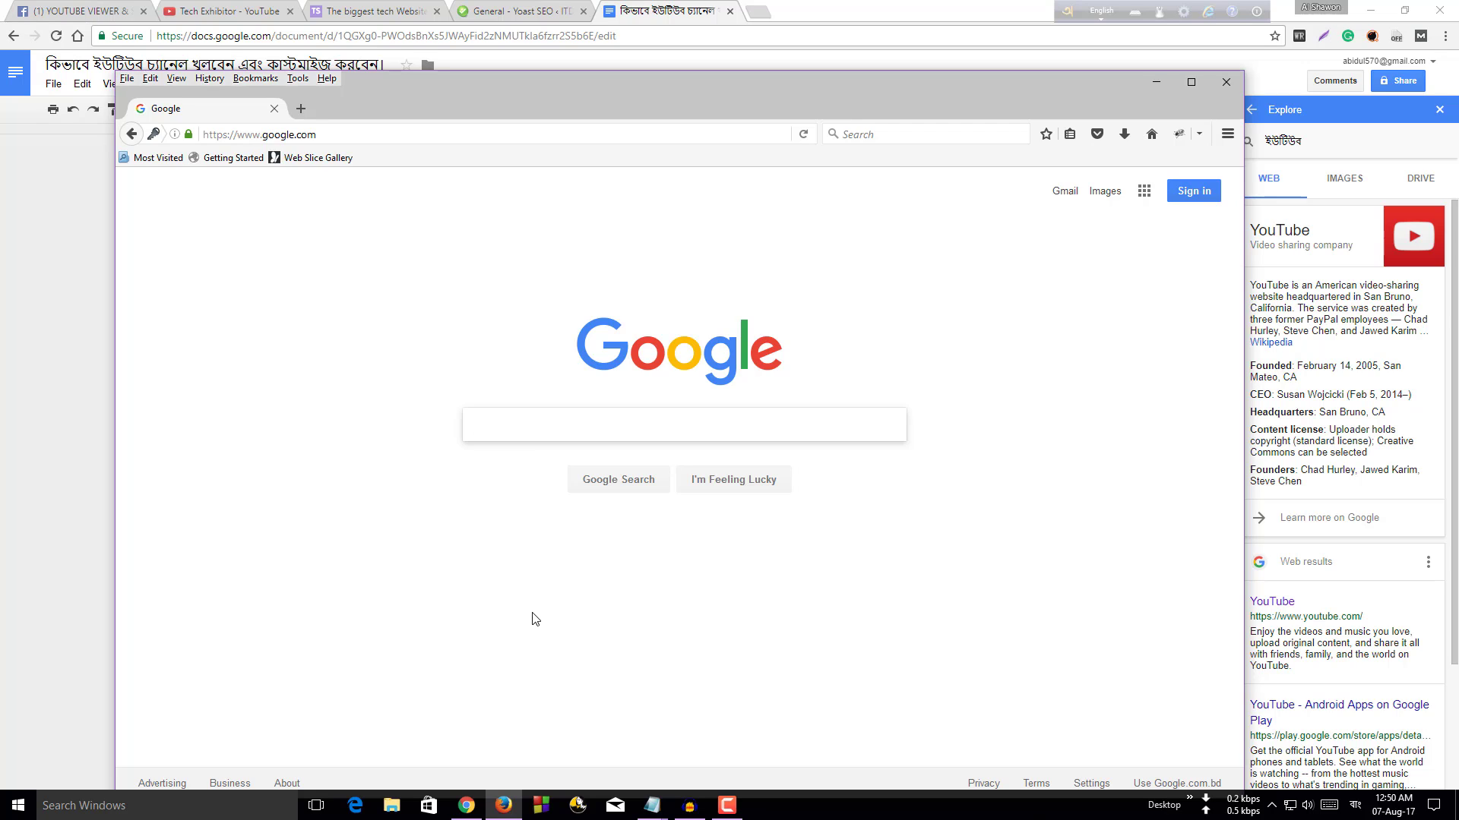
click(1185, 203)
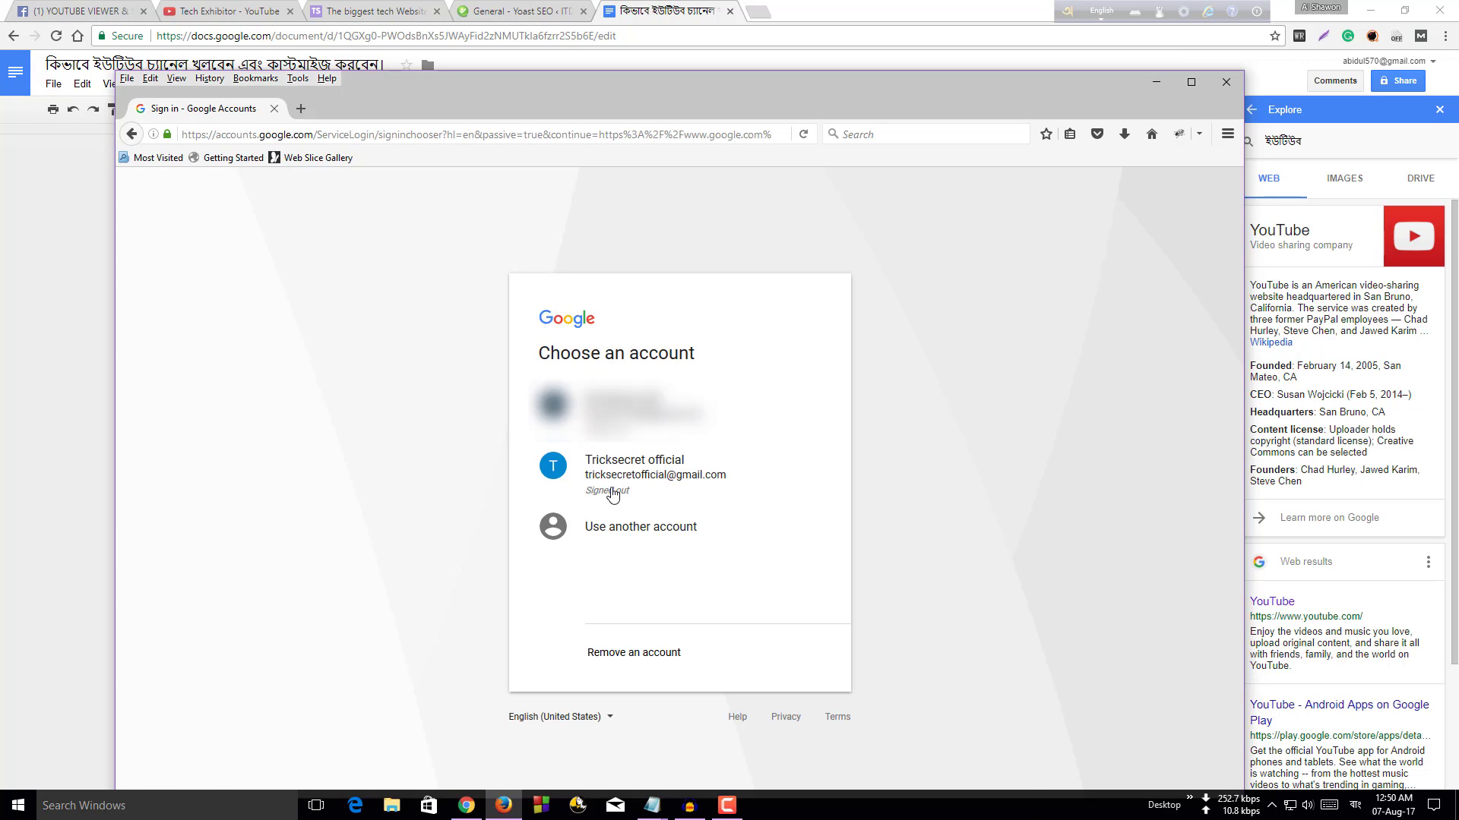
click(663, 478)
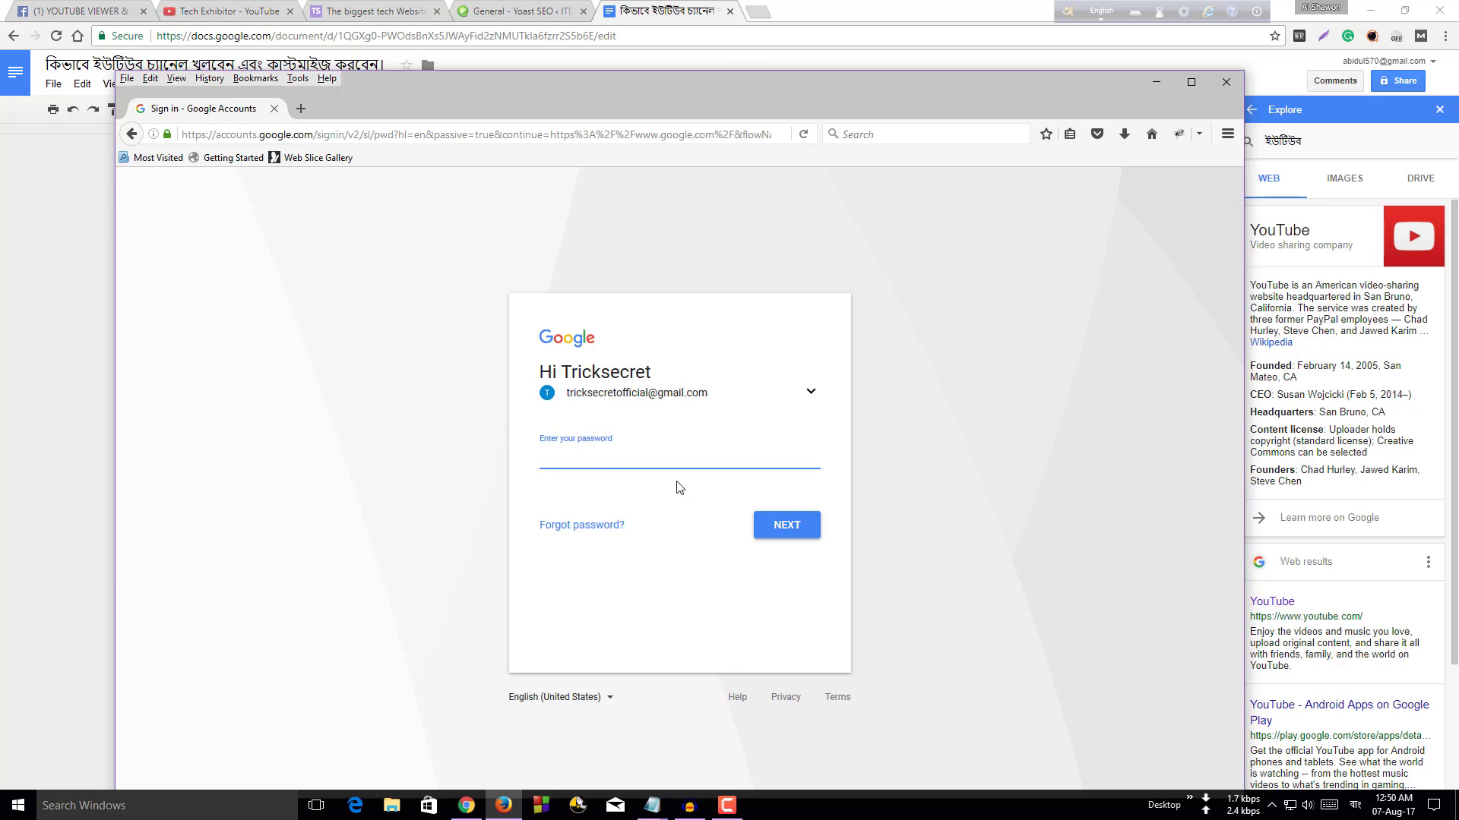
text(•••••)
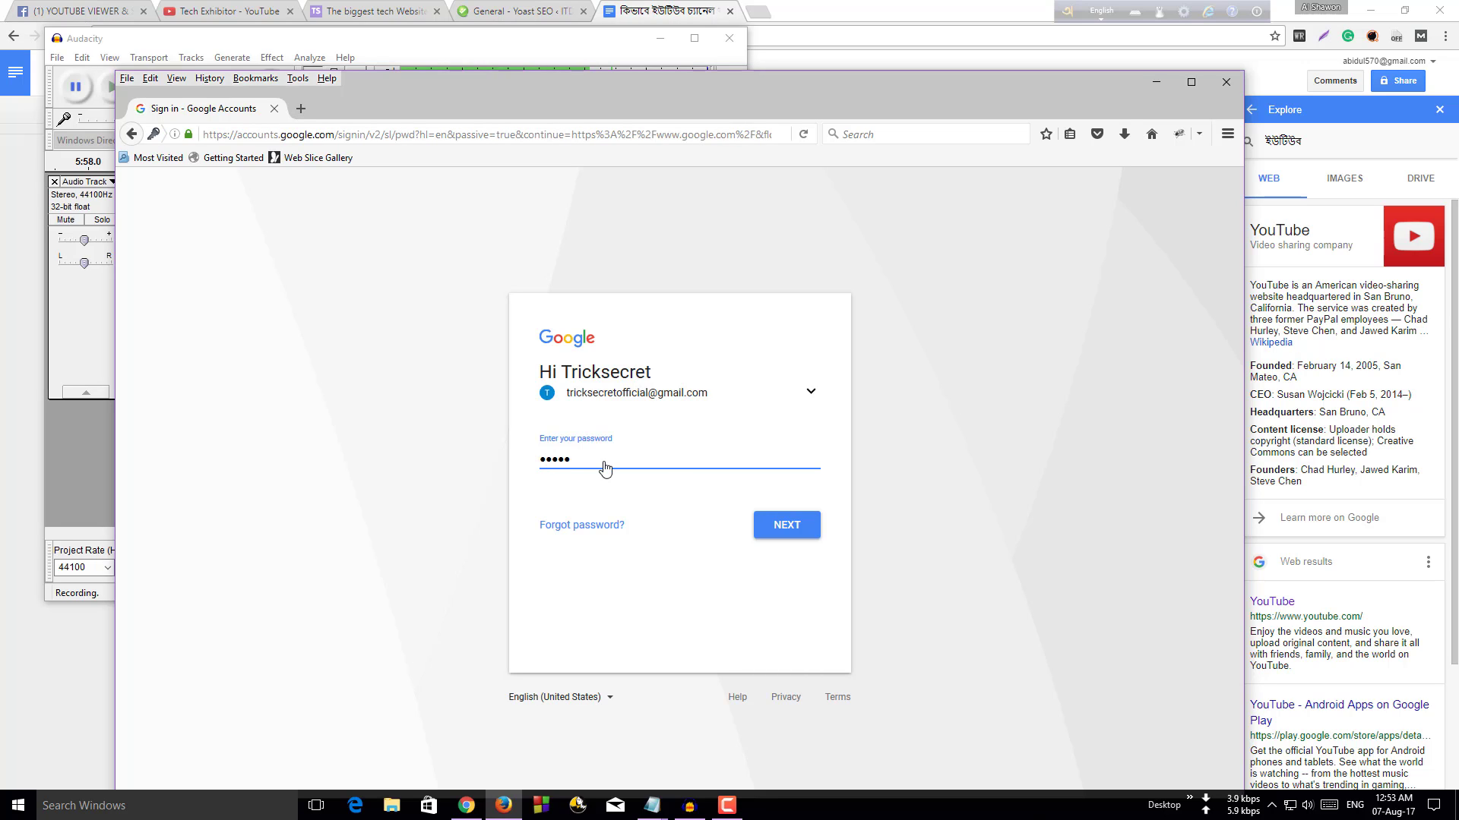
text(••••••••••••)
key(Return)
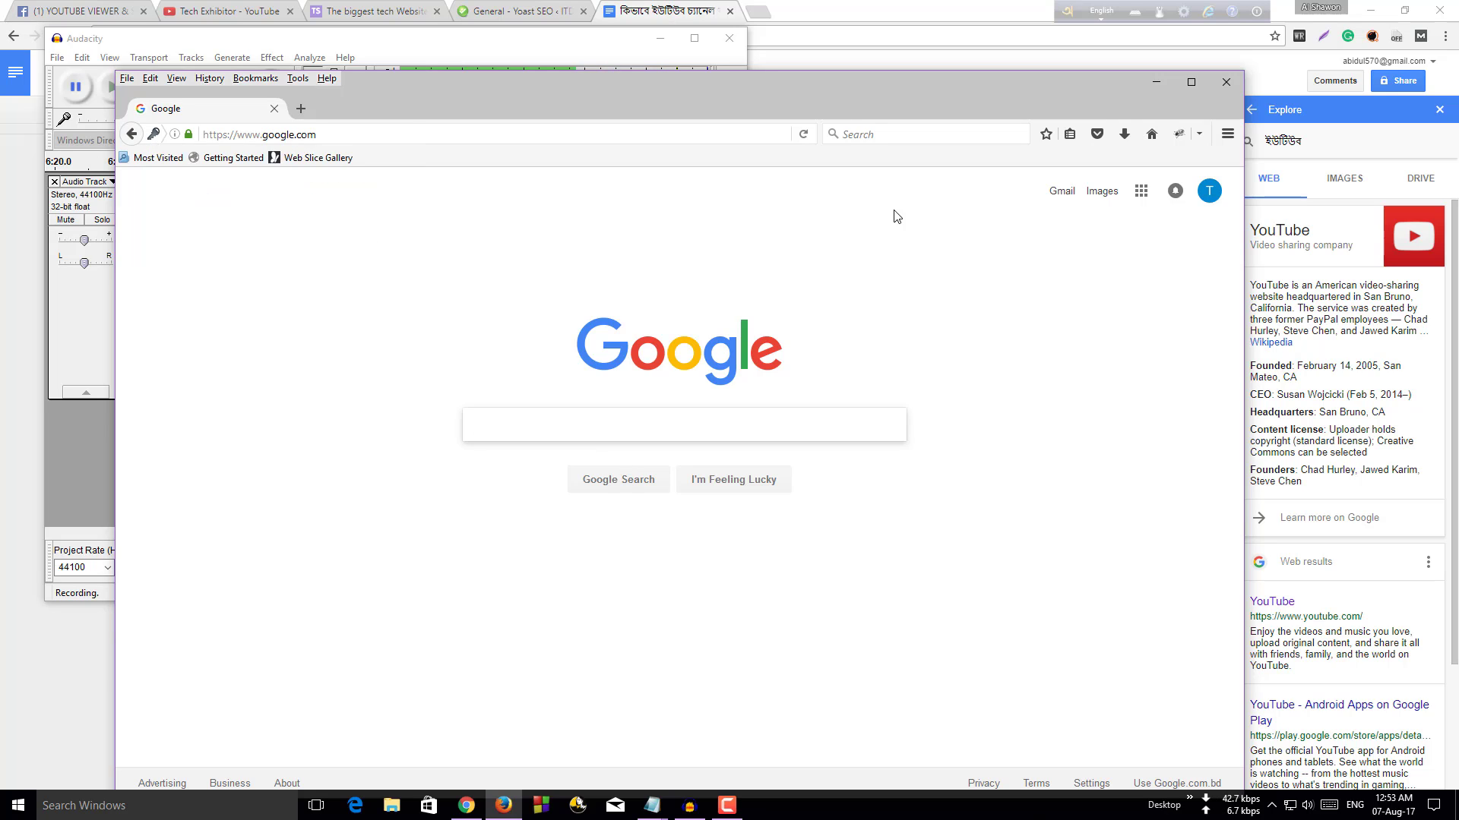
- Go to YouTube from the Google apps, open Creator Studio and start creating a channel
click(1141, 191)
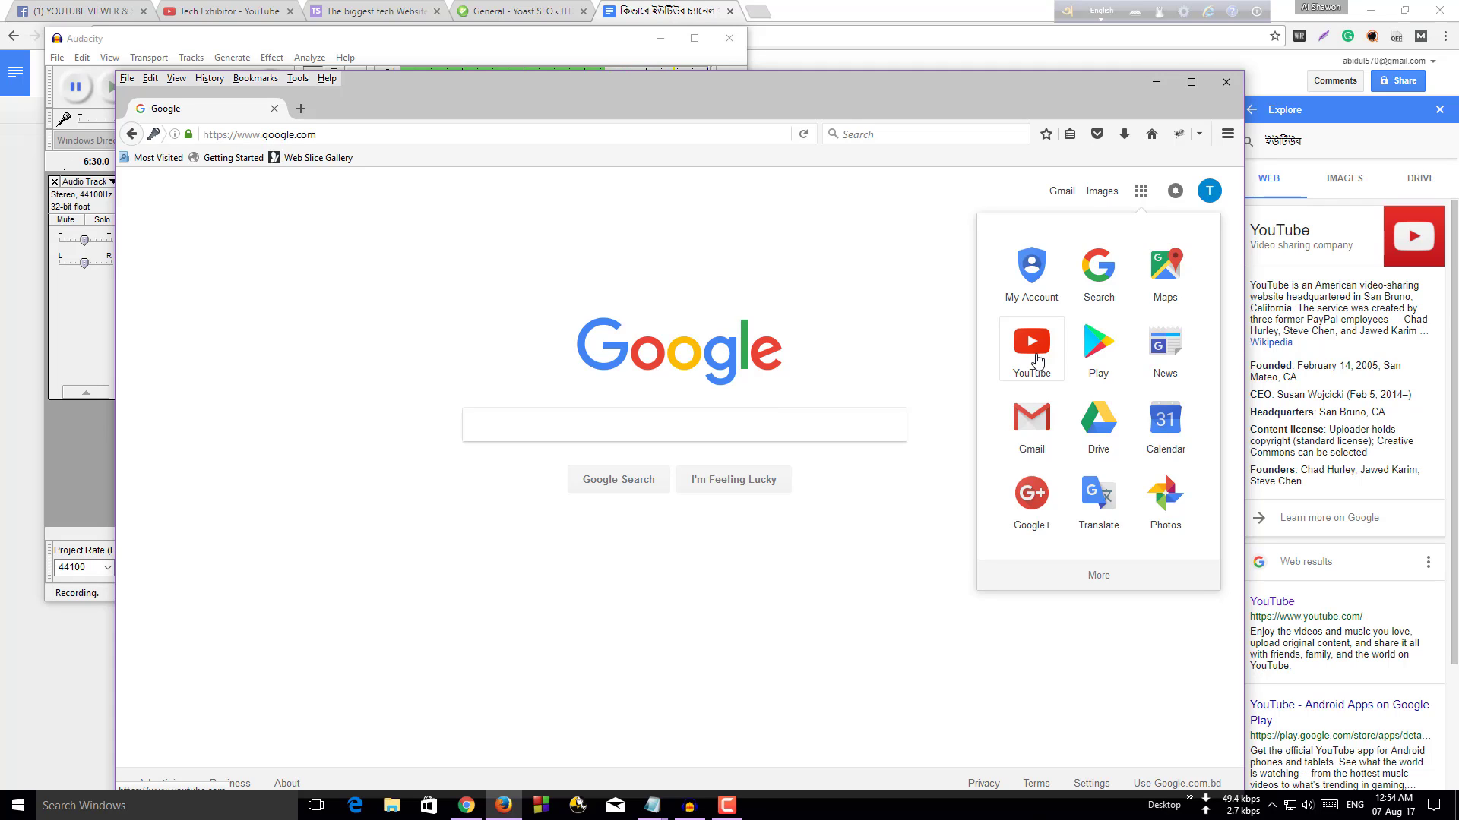
click(1037, 360)
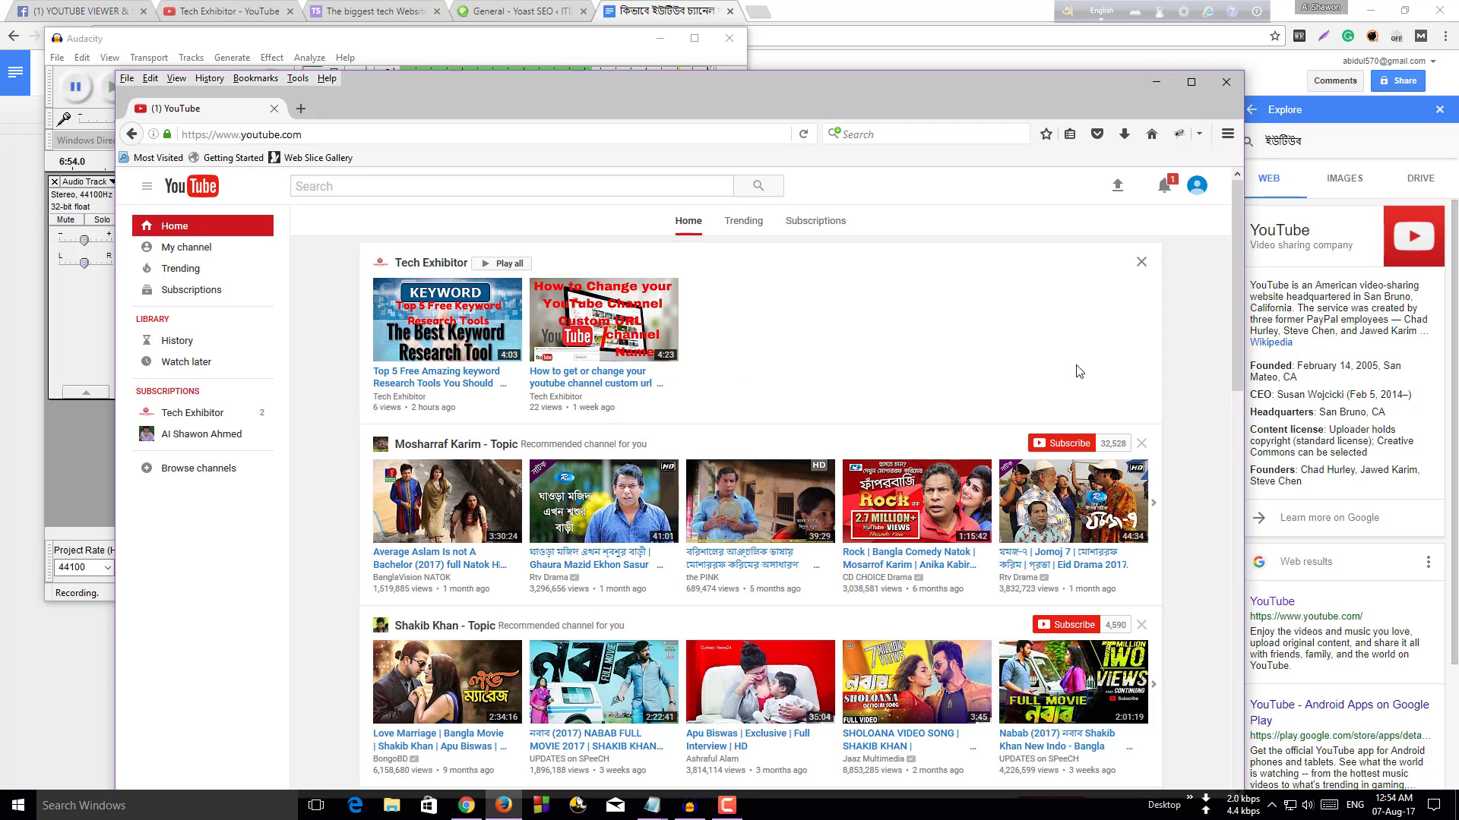
click(1198, 189)
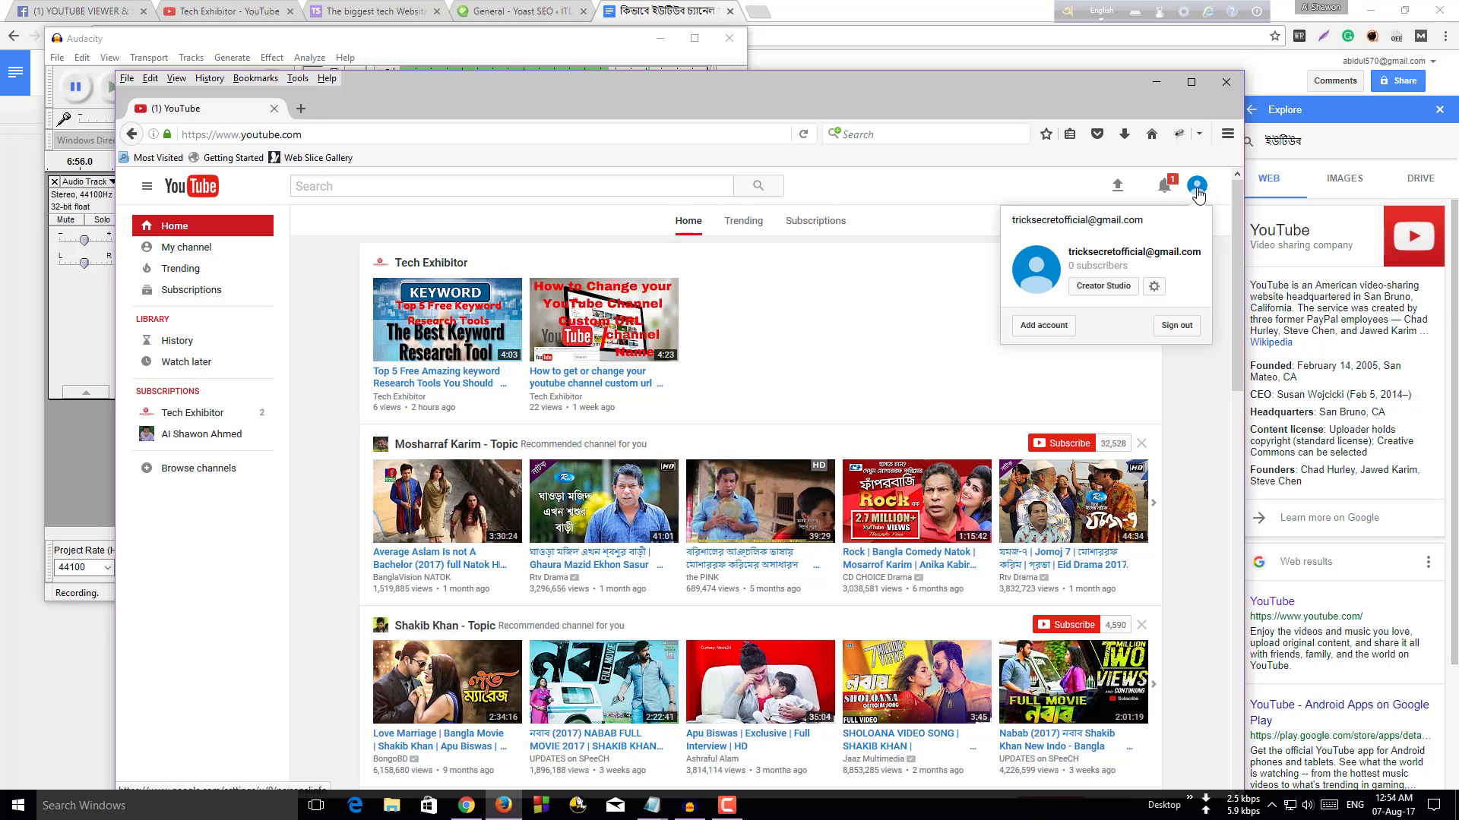
click(1103, 287)
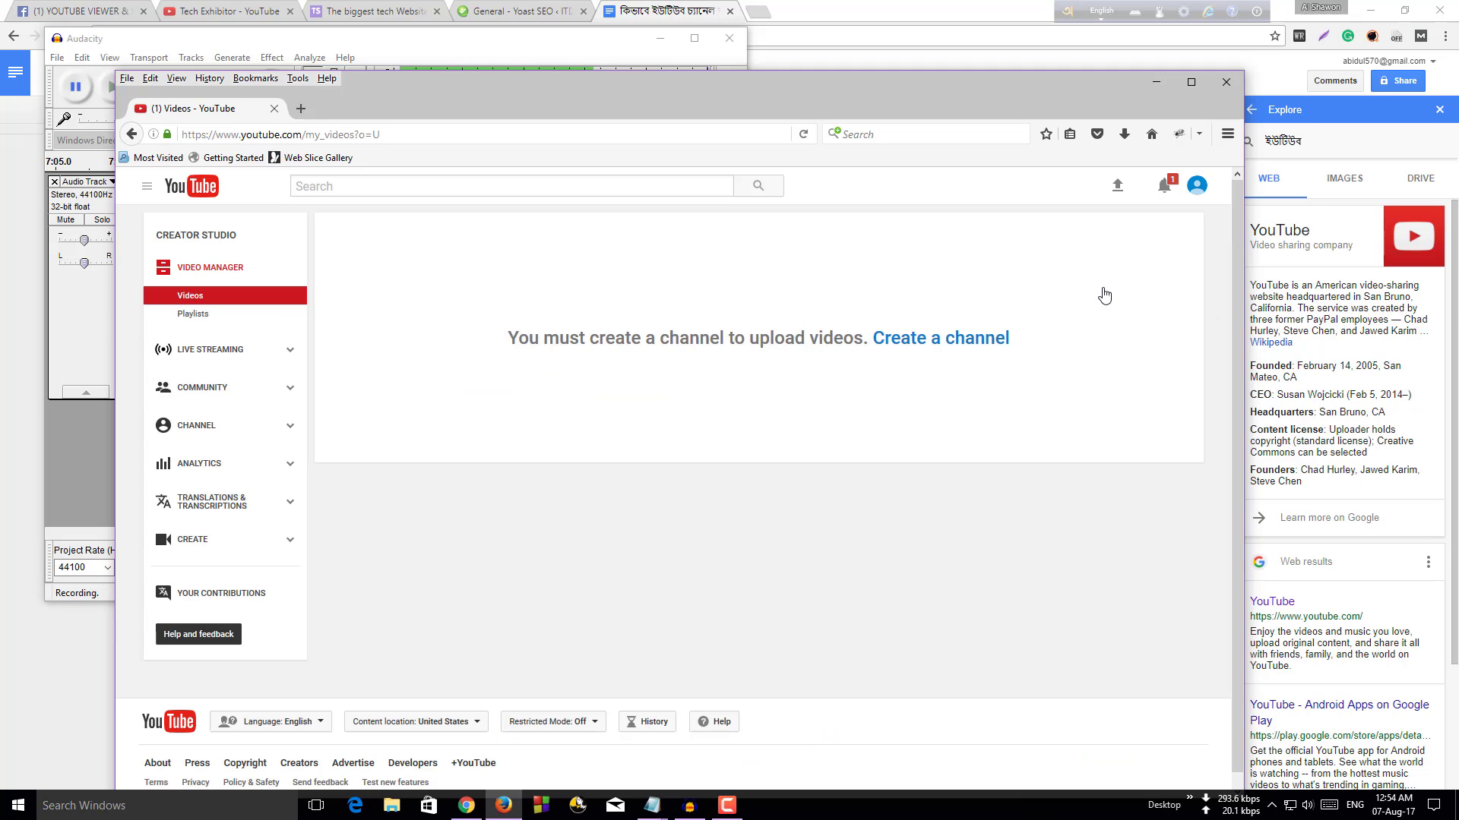
click(917, 355)
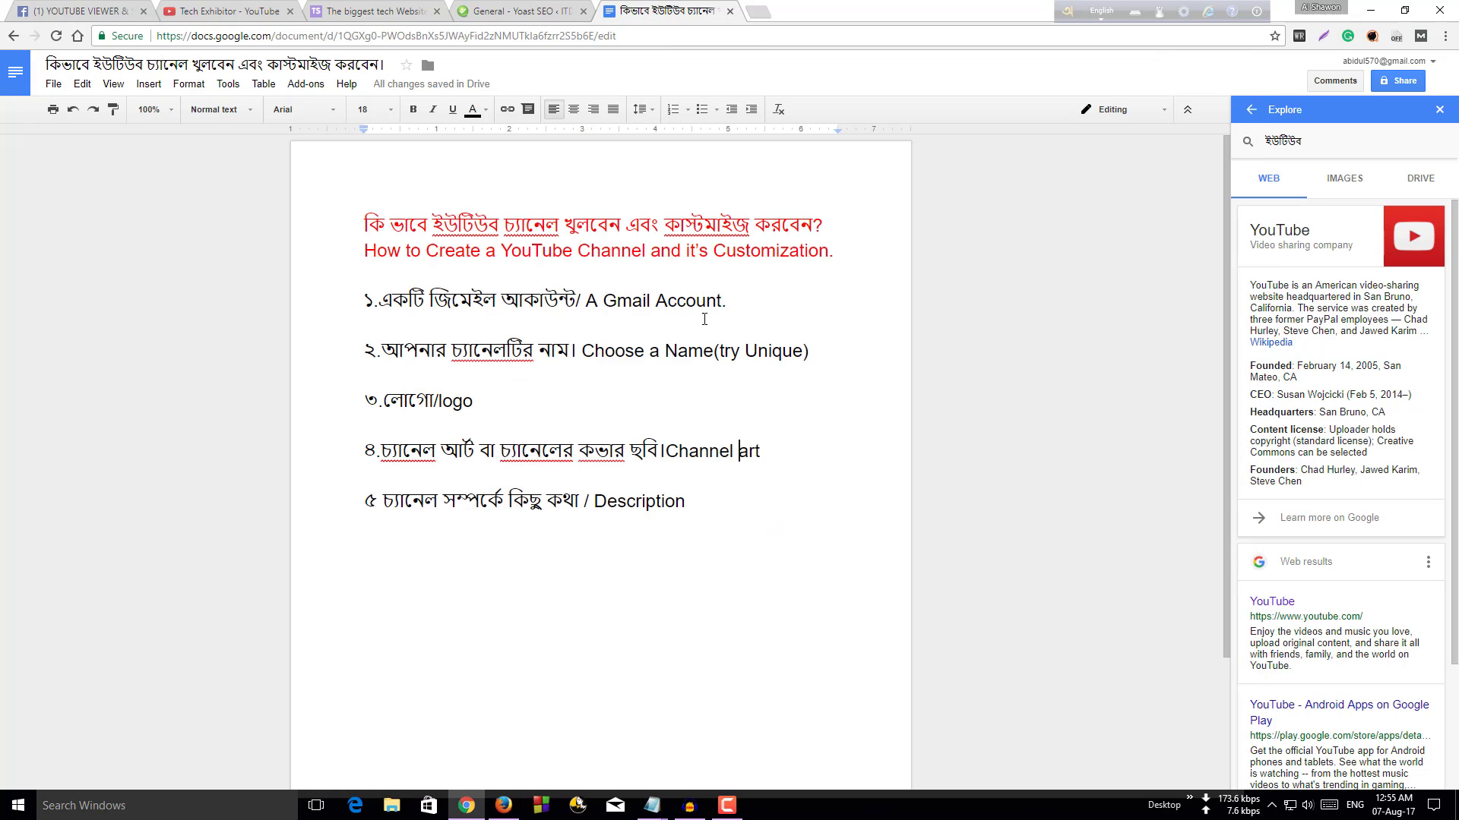
- Review the Gmail account and channel name requirements in the Google Docs checklist in Chrome
drag(805, 299, 310, 287)
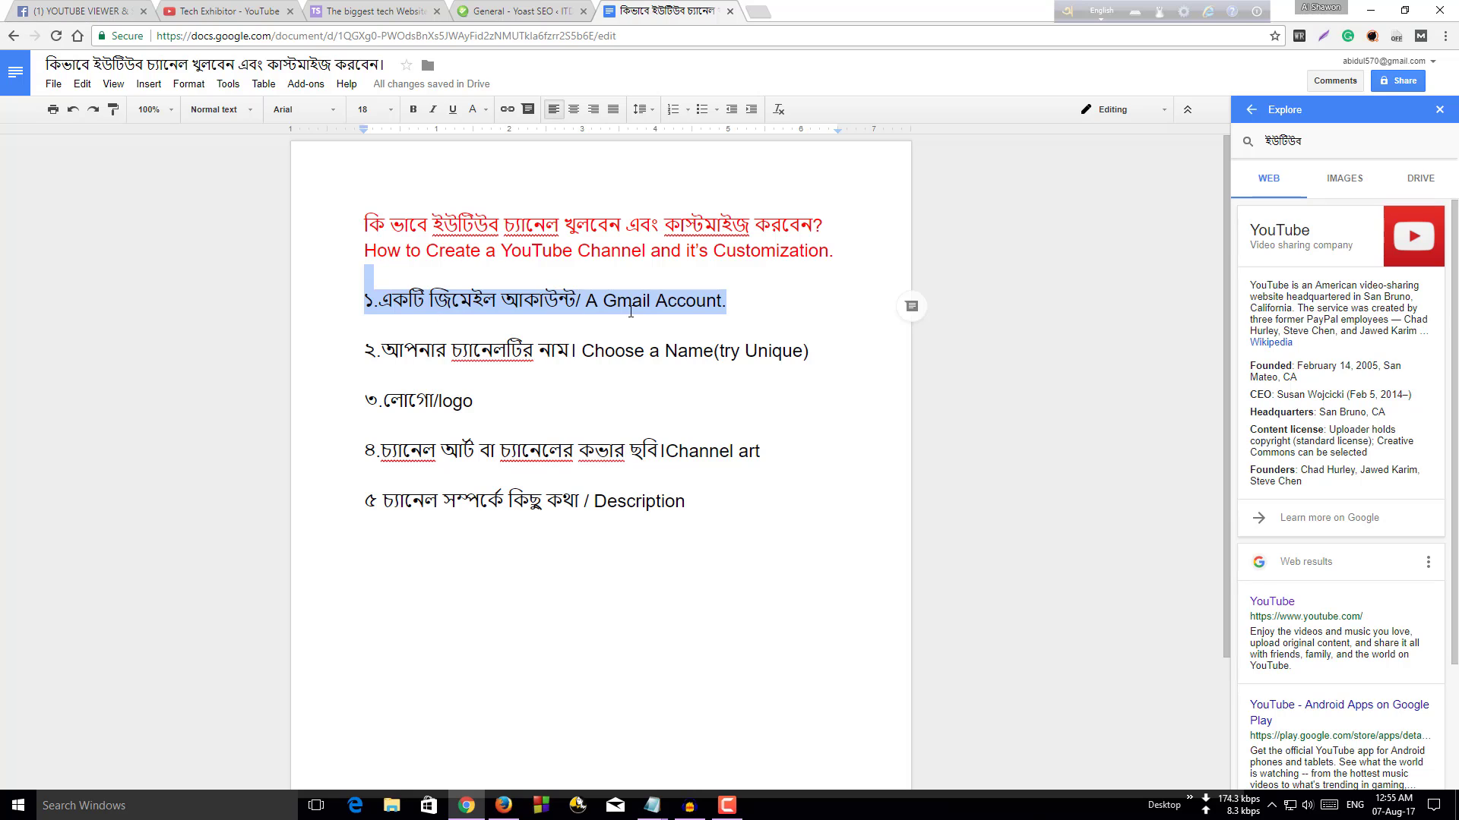
click(705, 299)
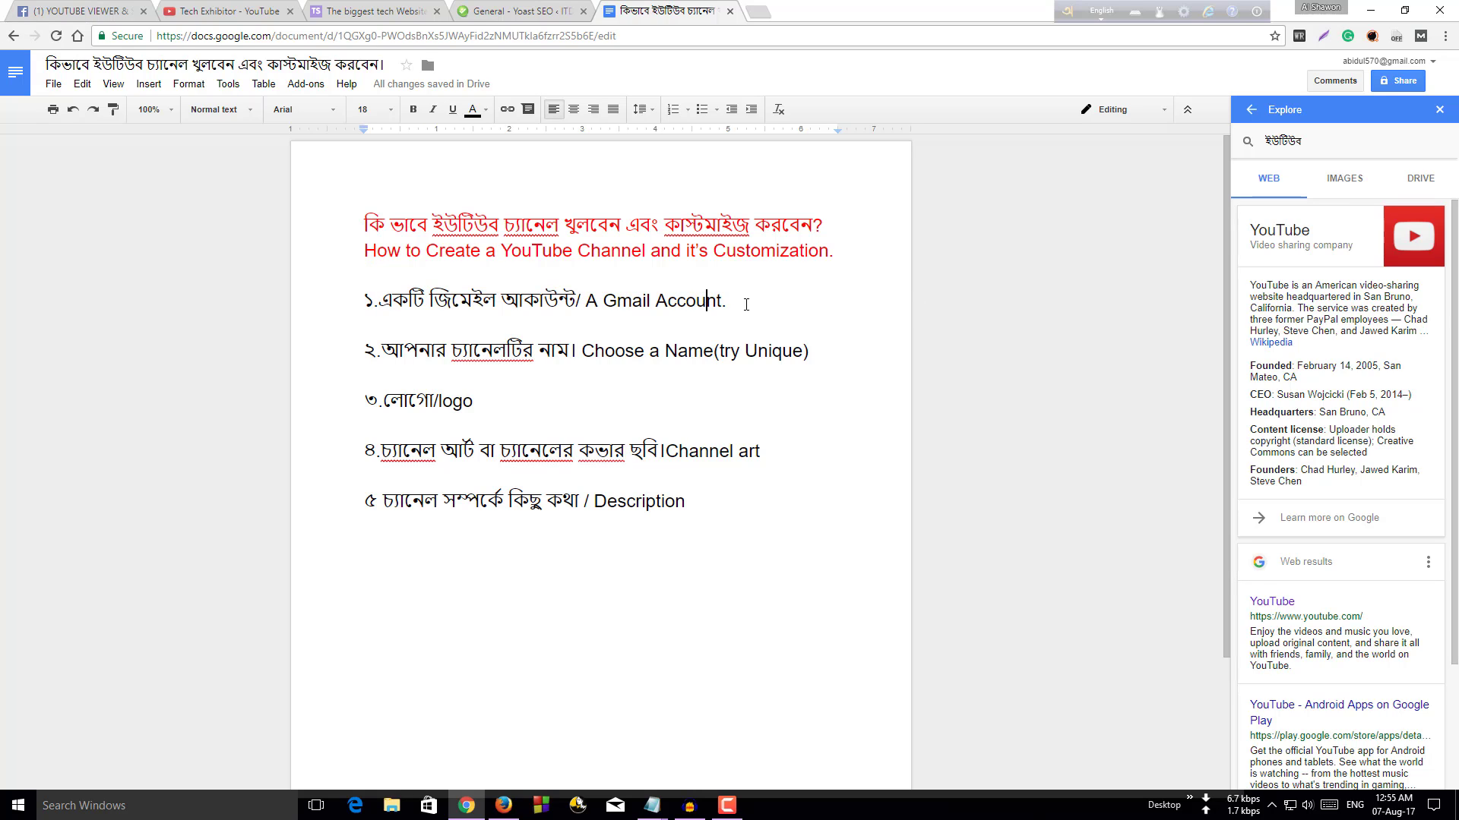
drag(382, 350, 727, 354)
click(849, 347)
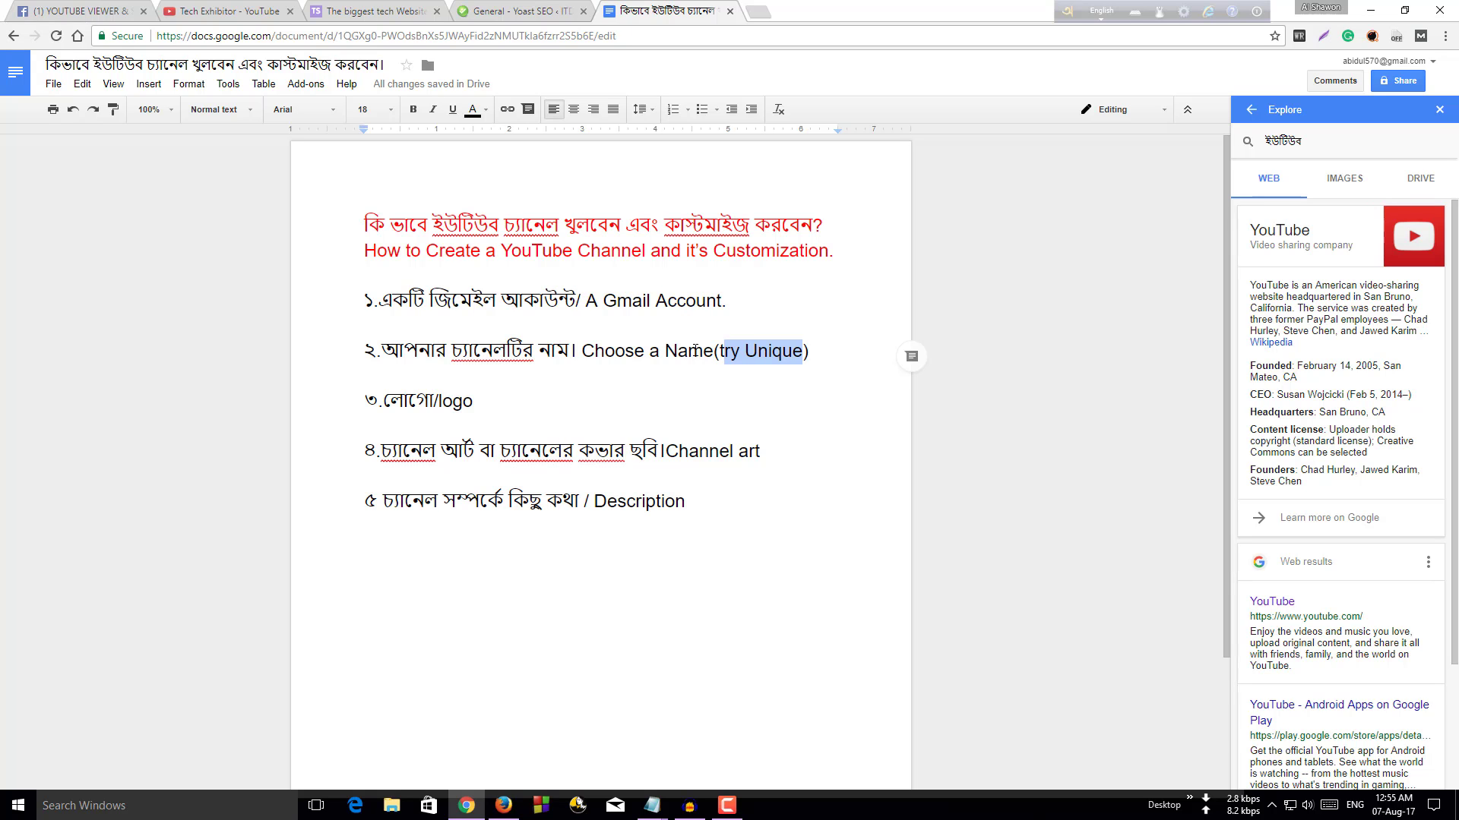
- Search YouTube in Chrome for "tech exhibitor" and filter the results to the Channel type
click(220, 10)
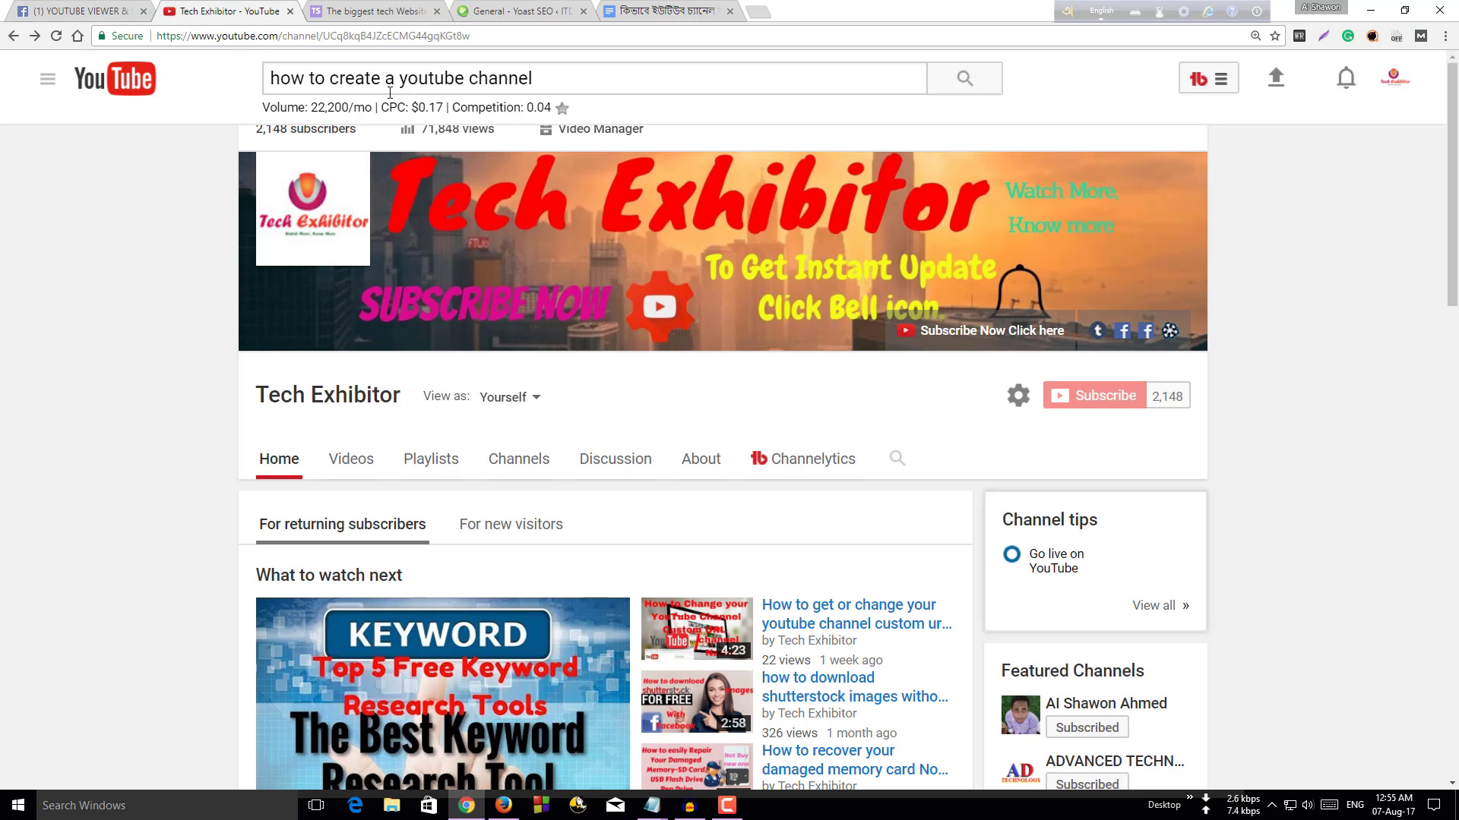
drag(544, 76, 258, 68)
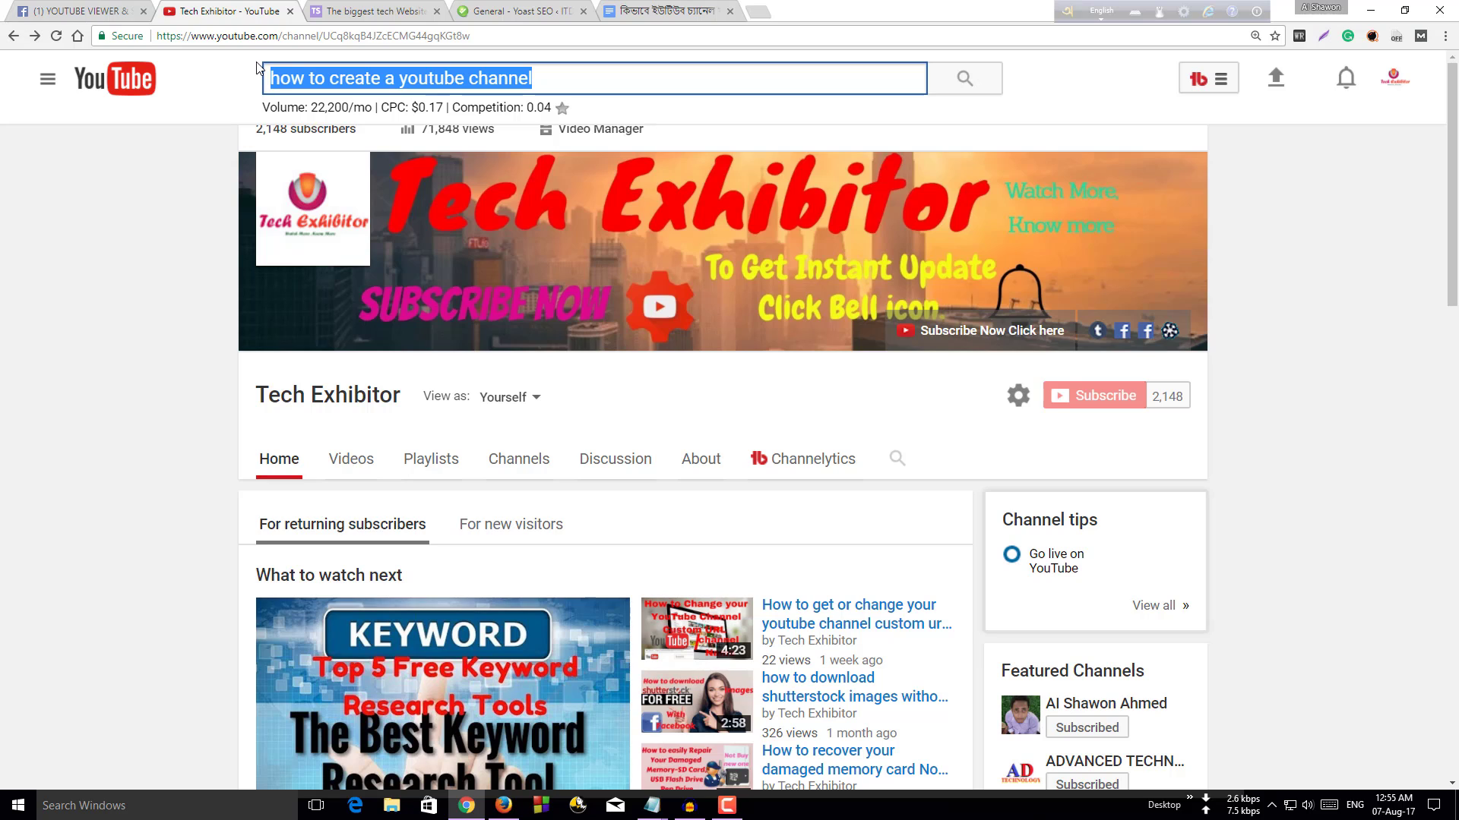
key(BackSpace)
text(te)
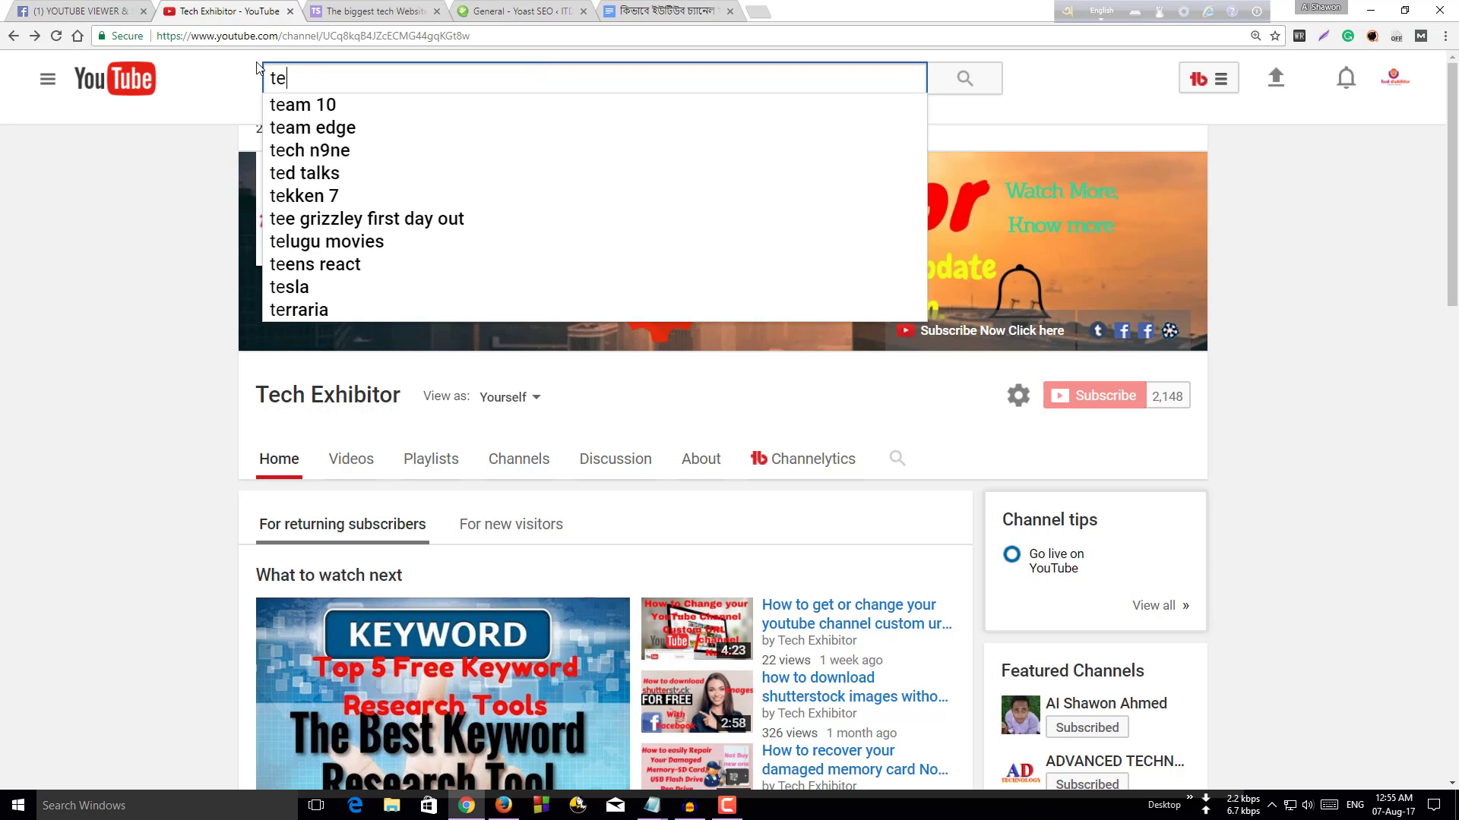
text(ch exhibi)
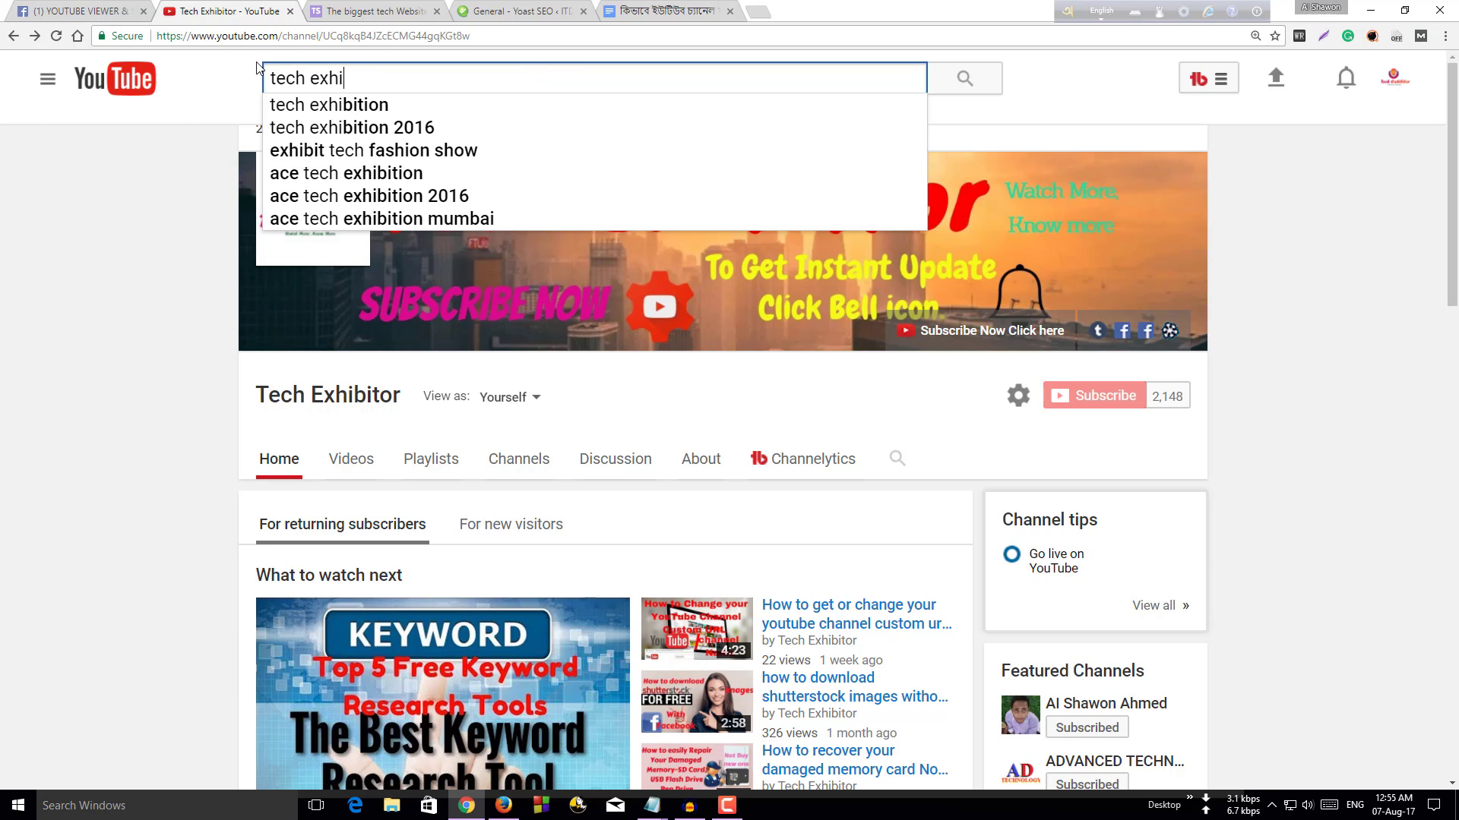
text(tor)
key(Return)
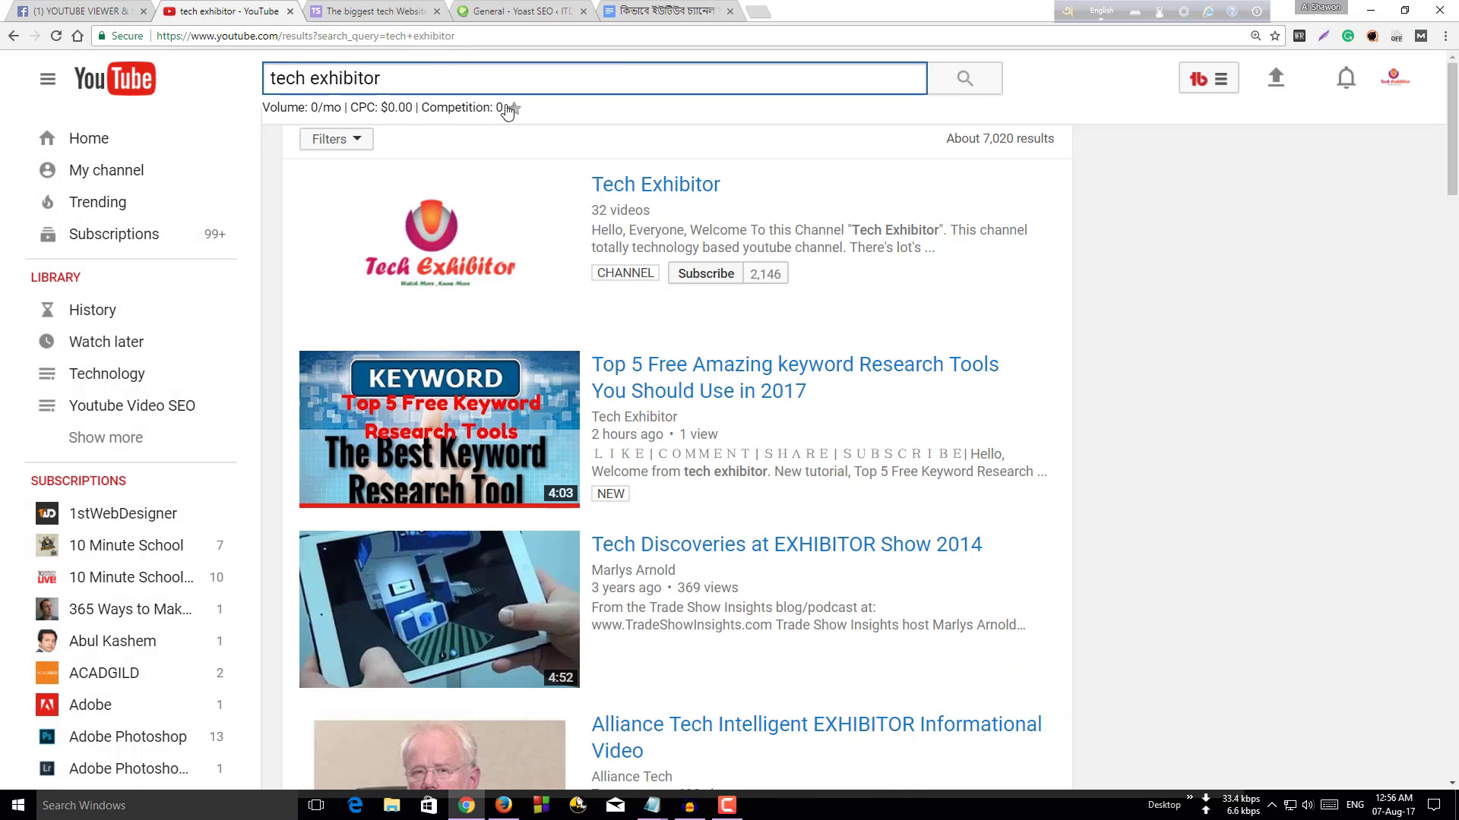
click(357, 140)
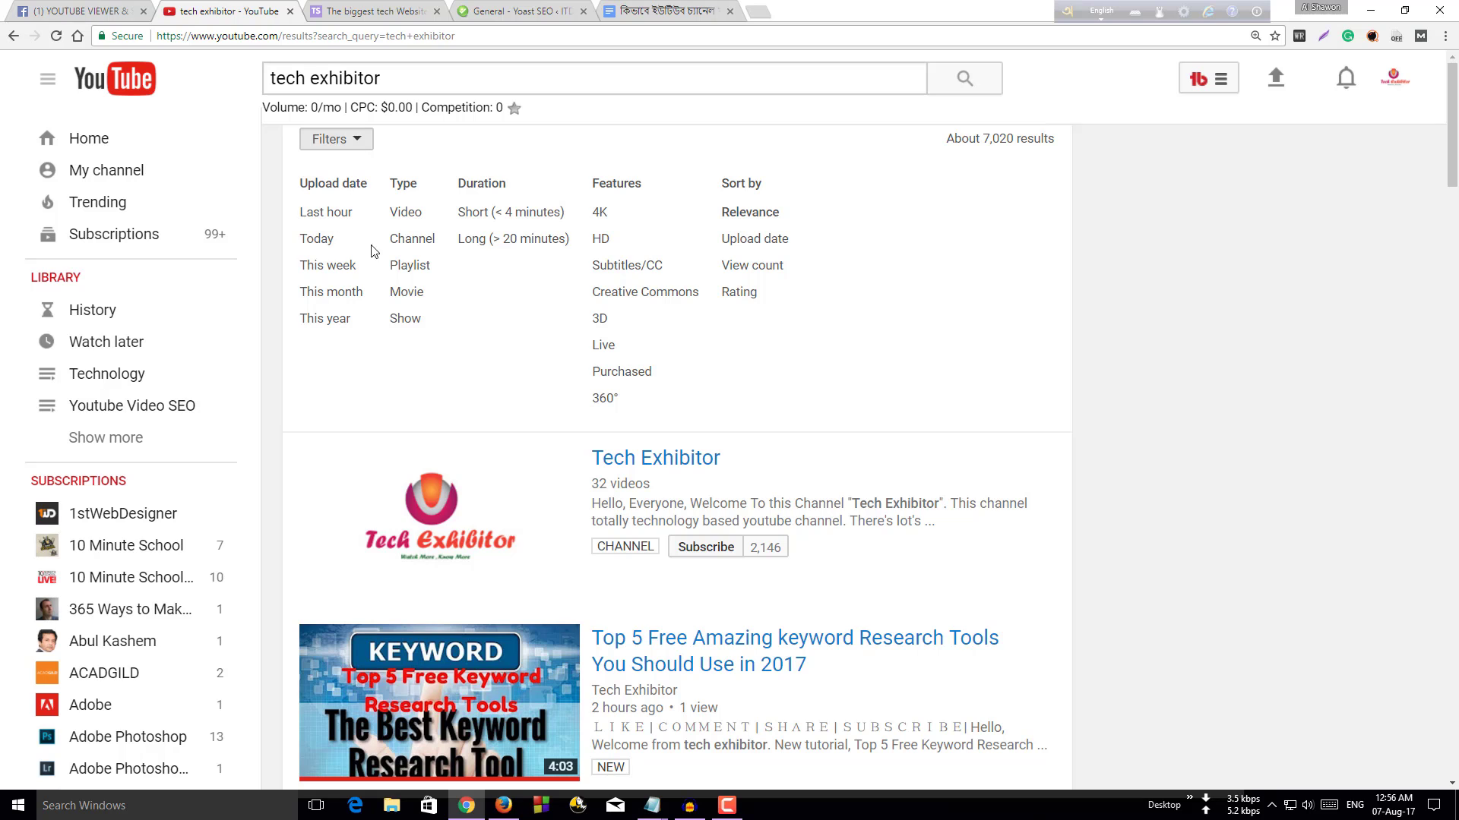
click(395, 242)
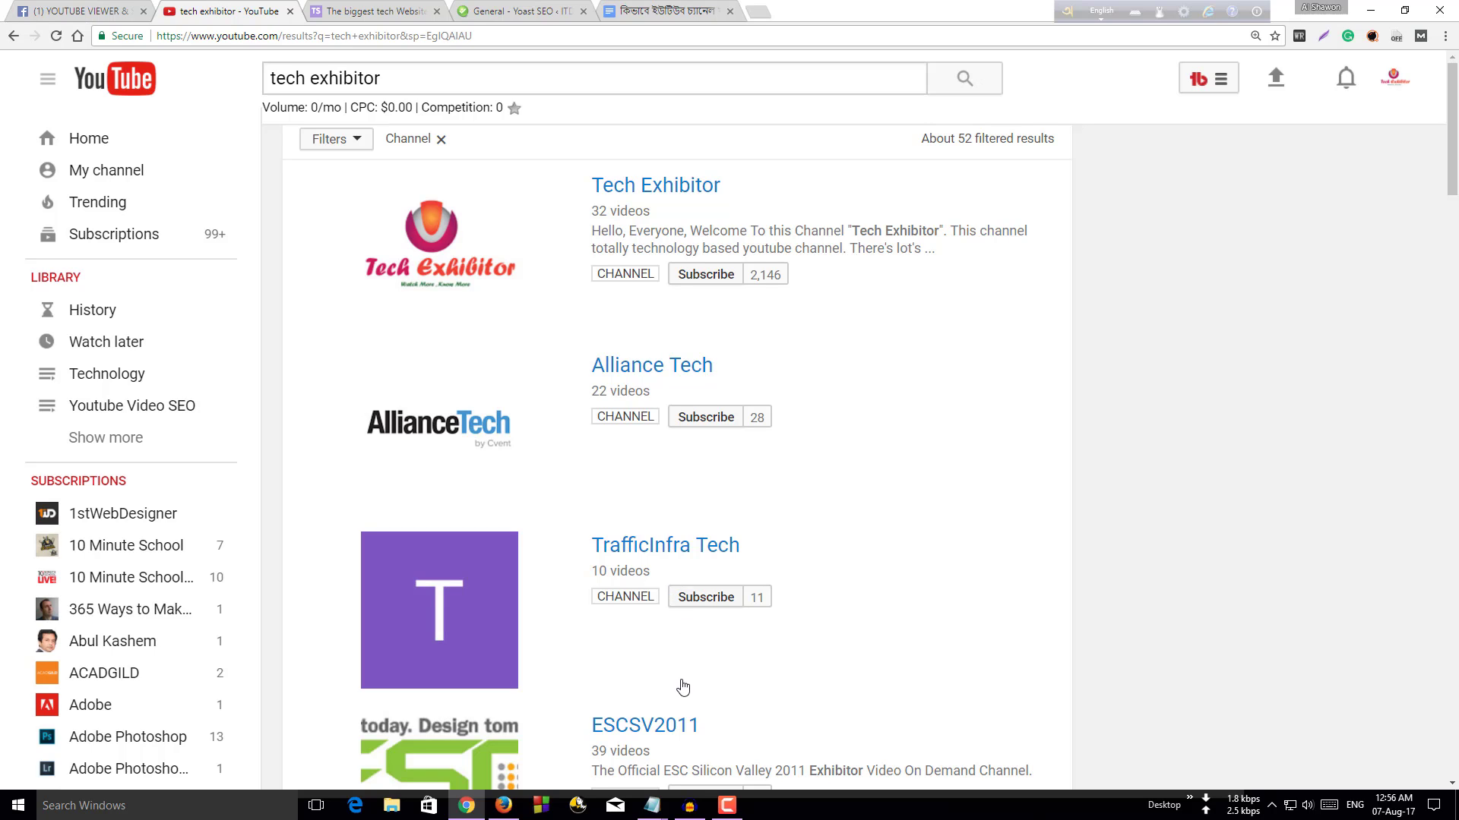
- Return to Firefox and create the YouTube channel with the prefilled name Tricksecret official
click(503, 806)
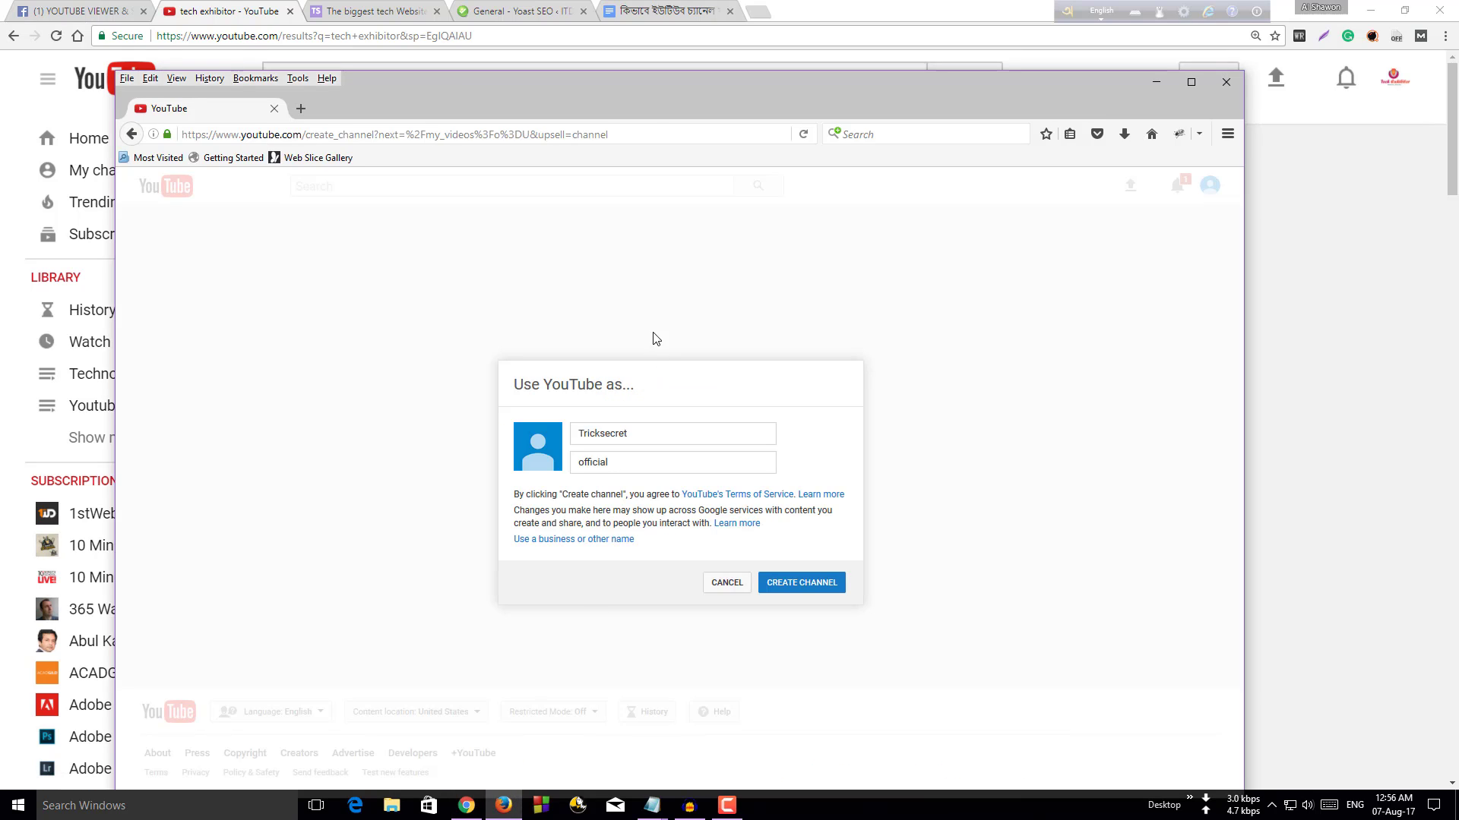
drag(650, 111, 646, 65)
click(644, 382)
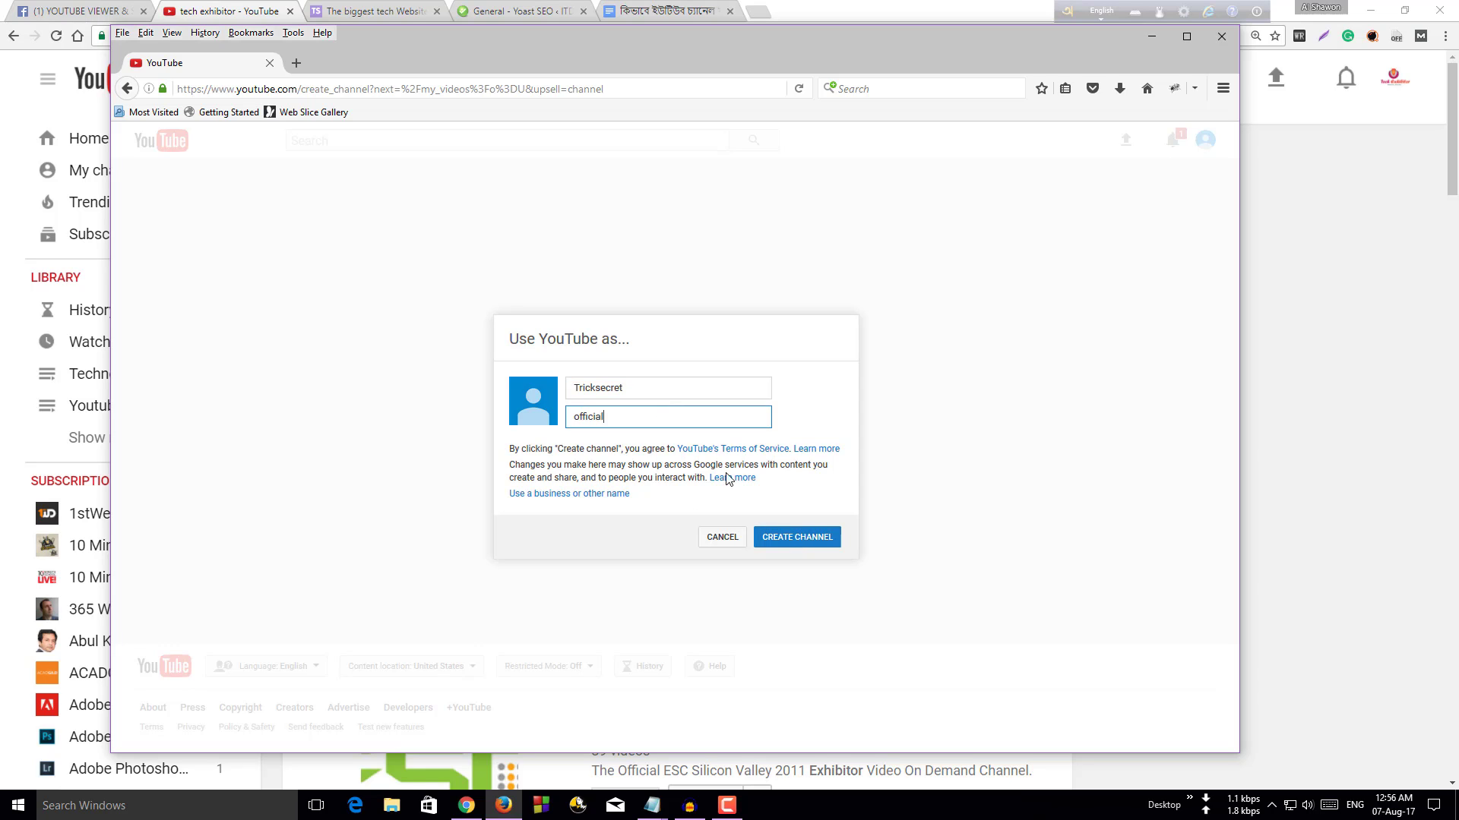
click(796, 536)
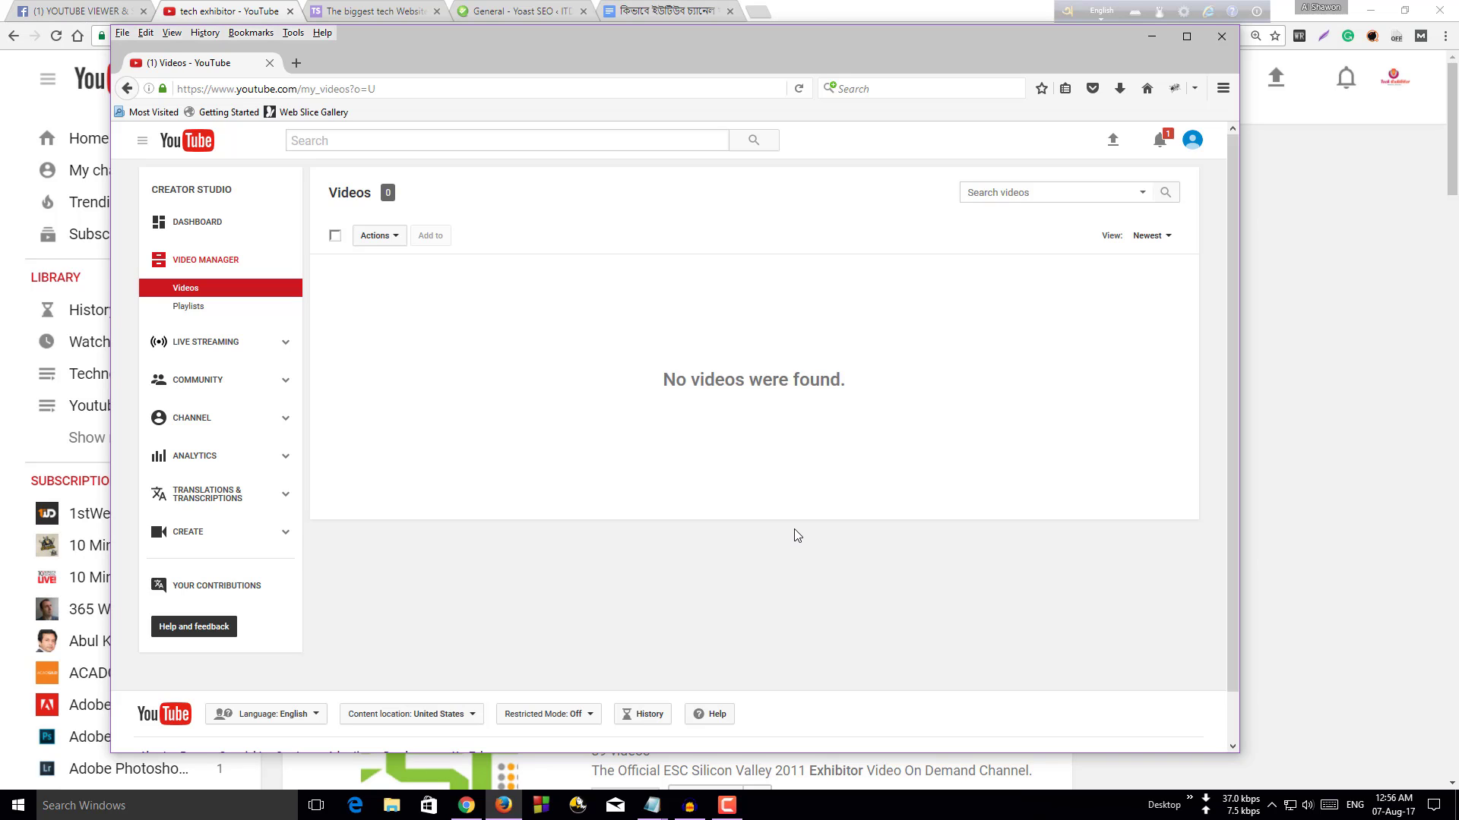
- View the new channel's Creator Studio dashboard, then open the YouTube account settings
click(199, 222)
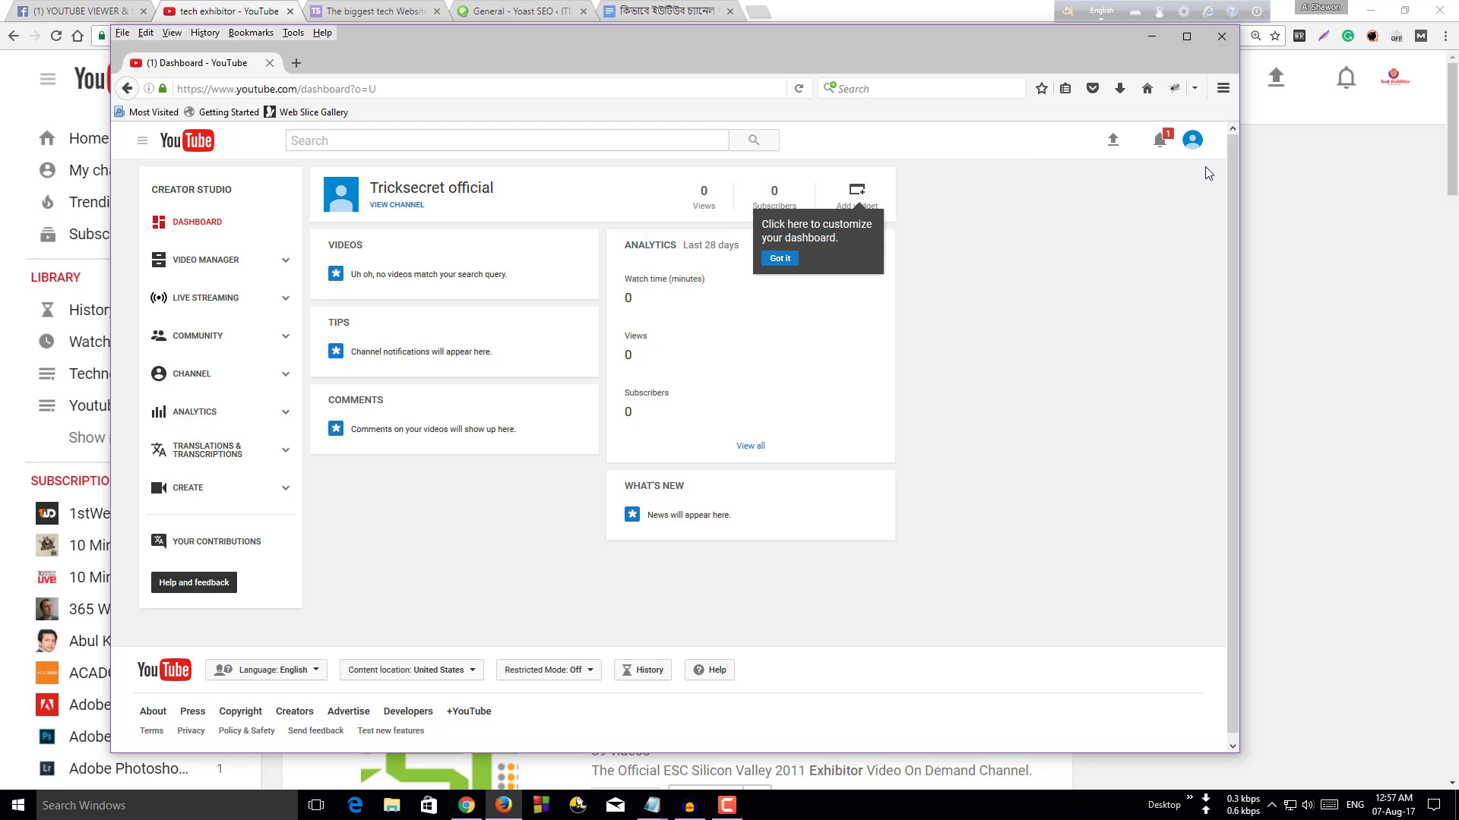
click(1193, 139)
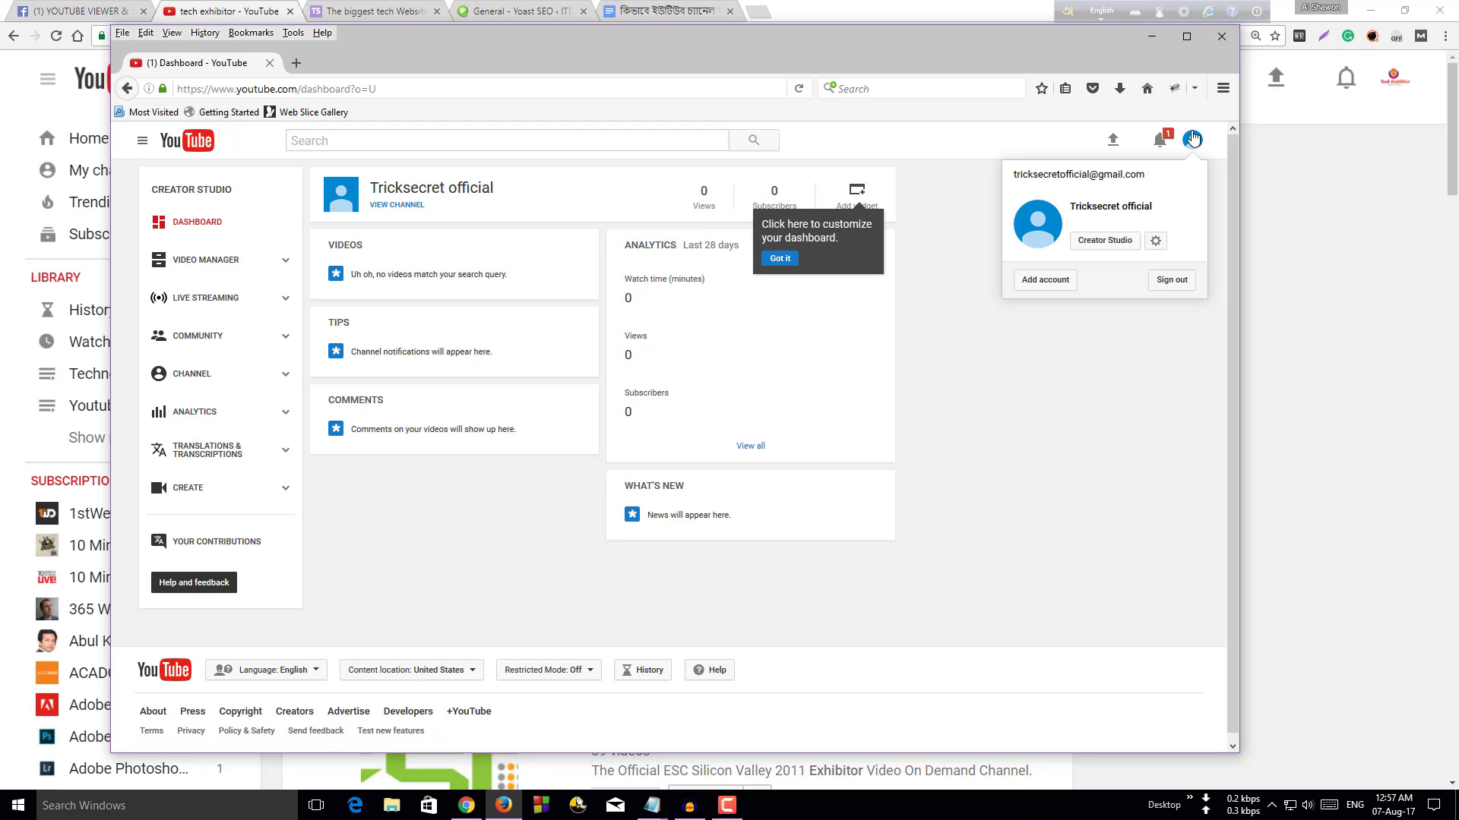
click(1158, 245)
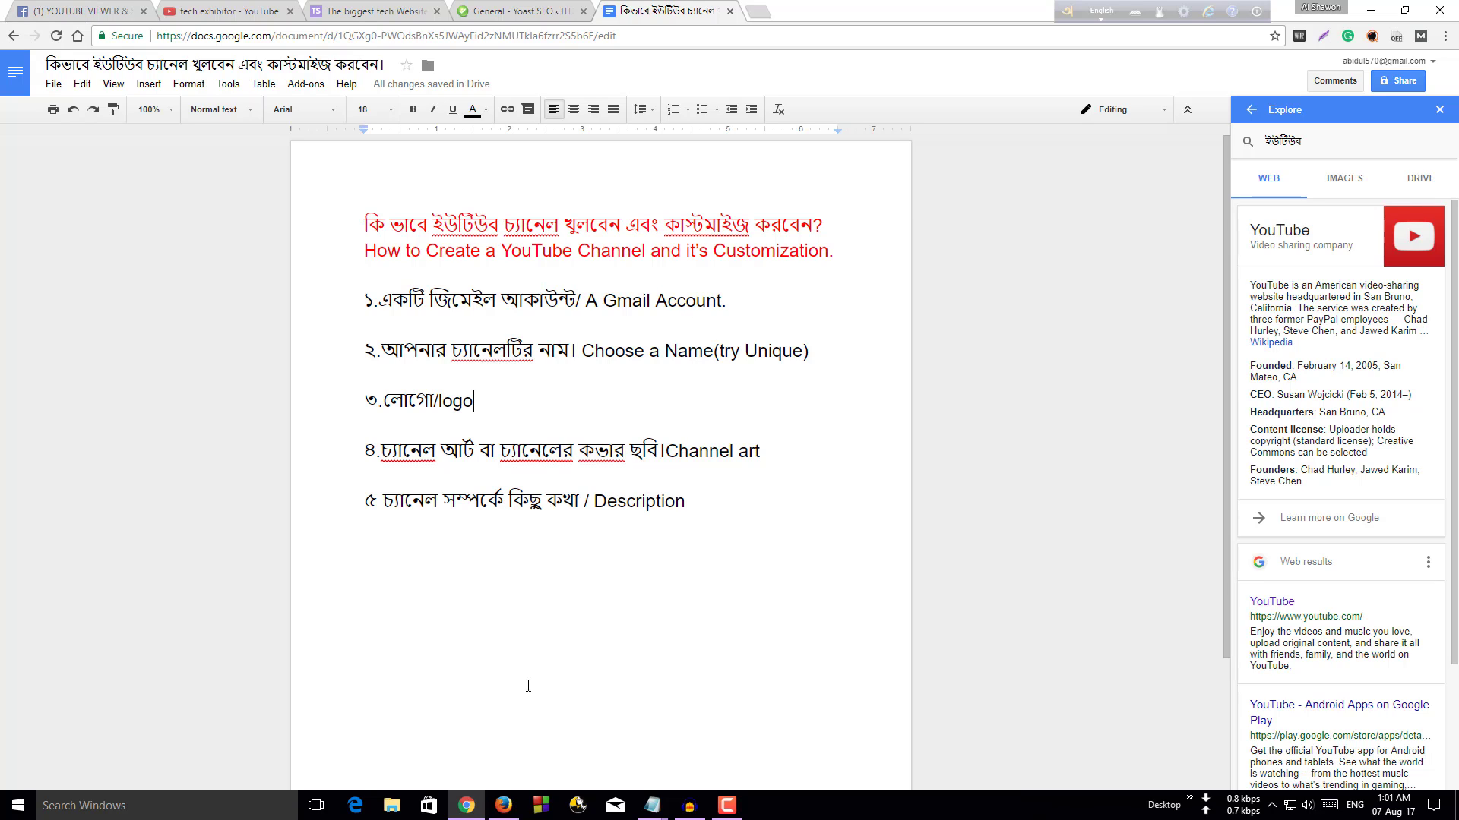
- Edit the account name and picture on Google from the Firefox account overview and open the profile photo picker
click(502, 806)
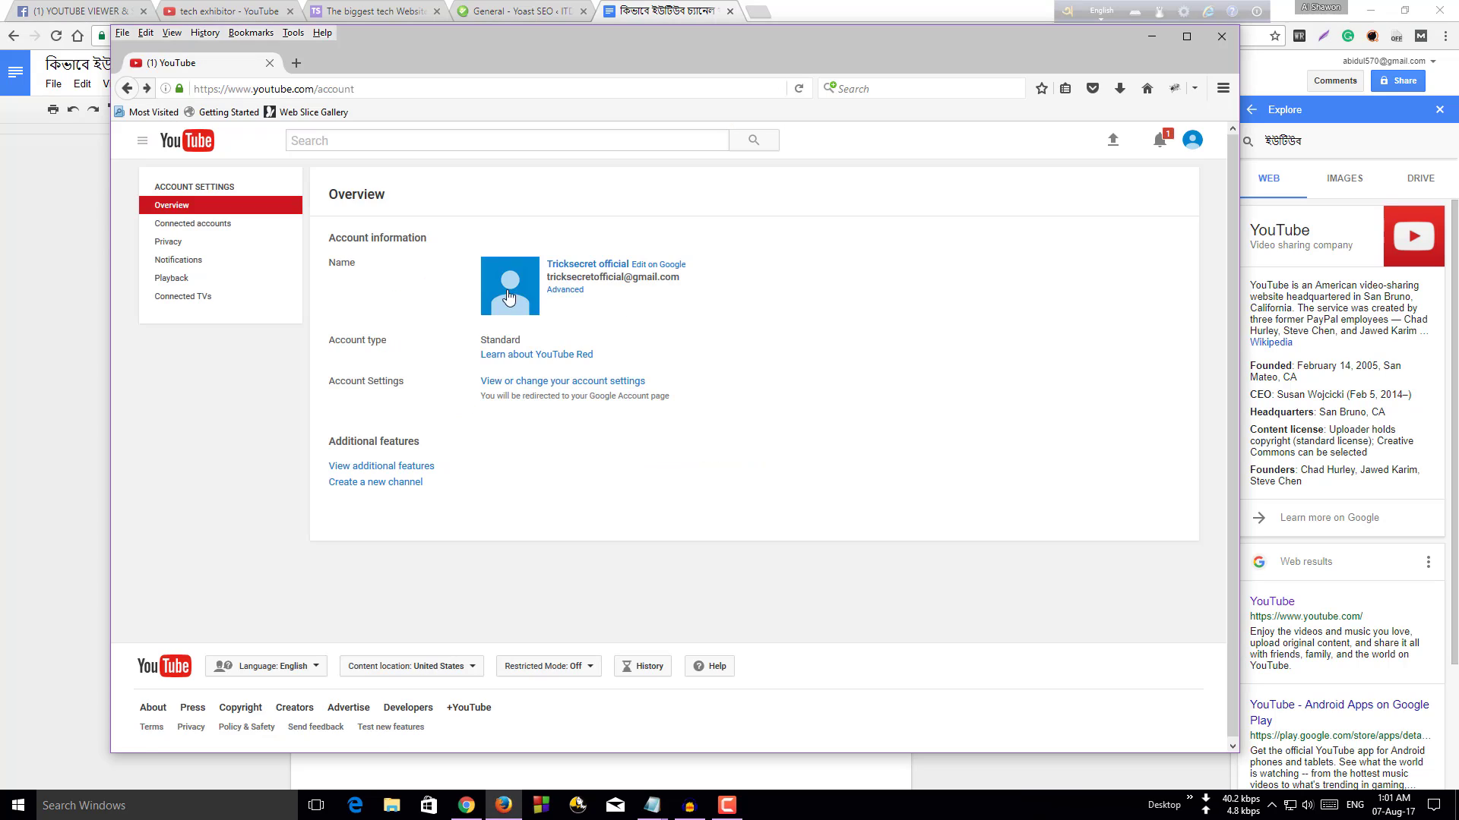
click(653, 266)
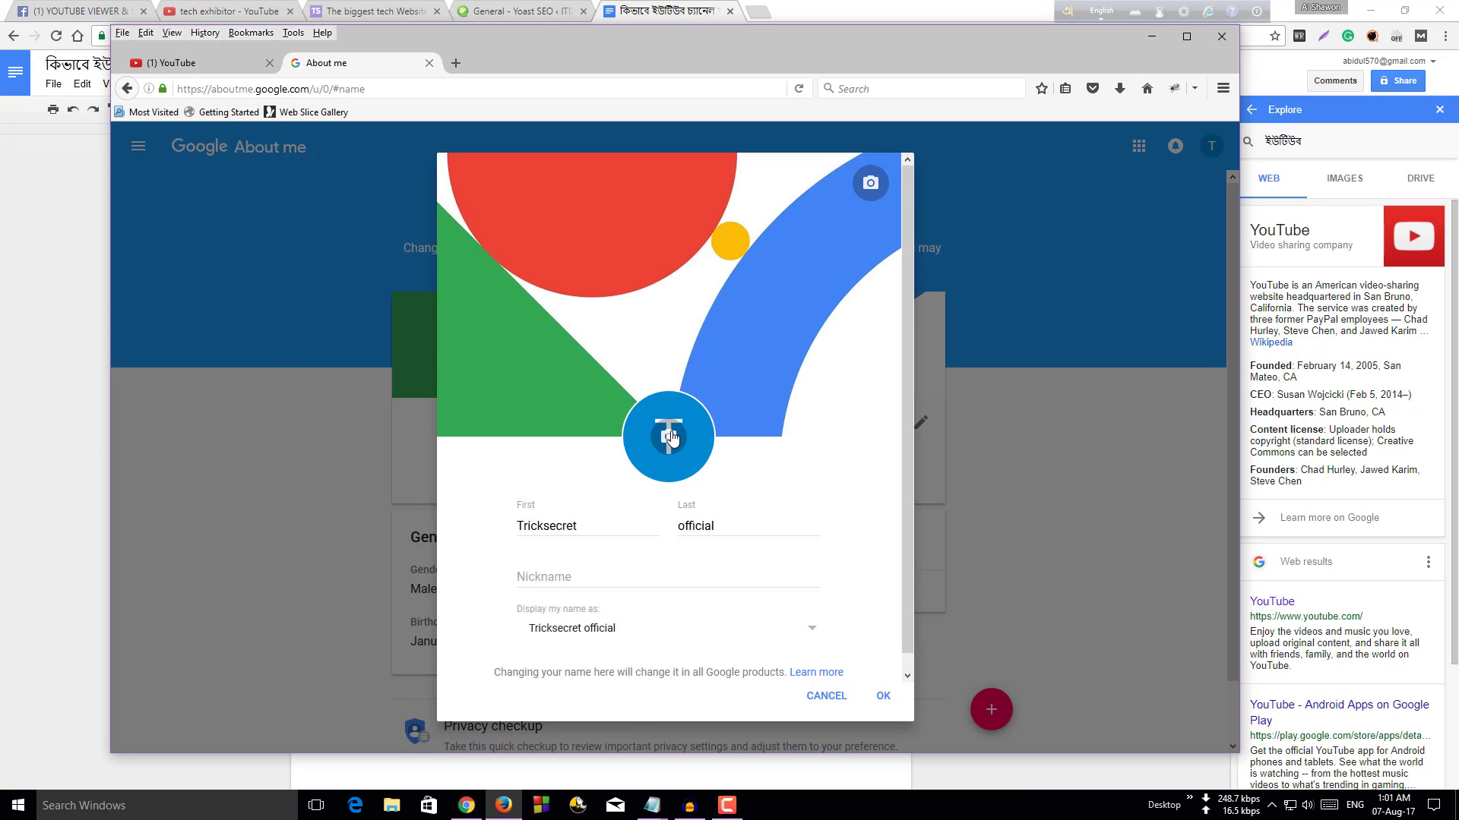
click(669, 436)
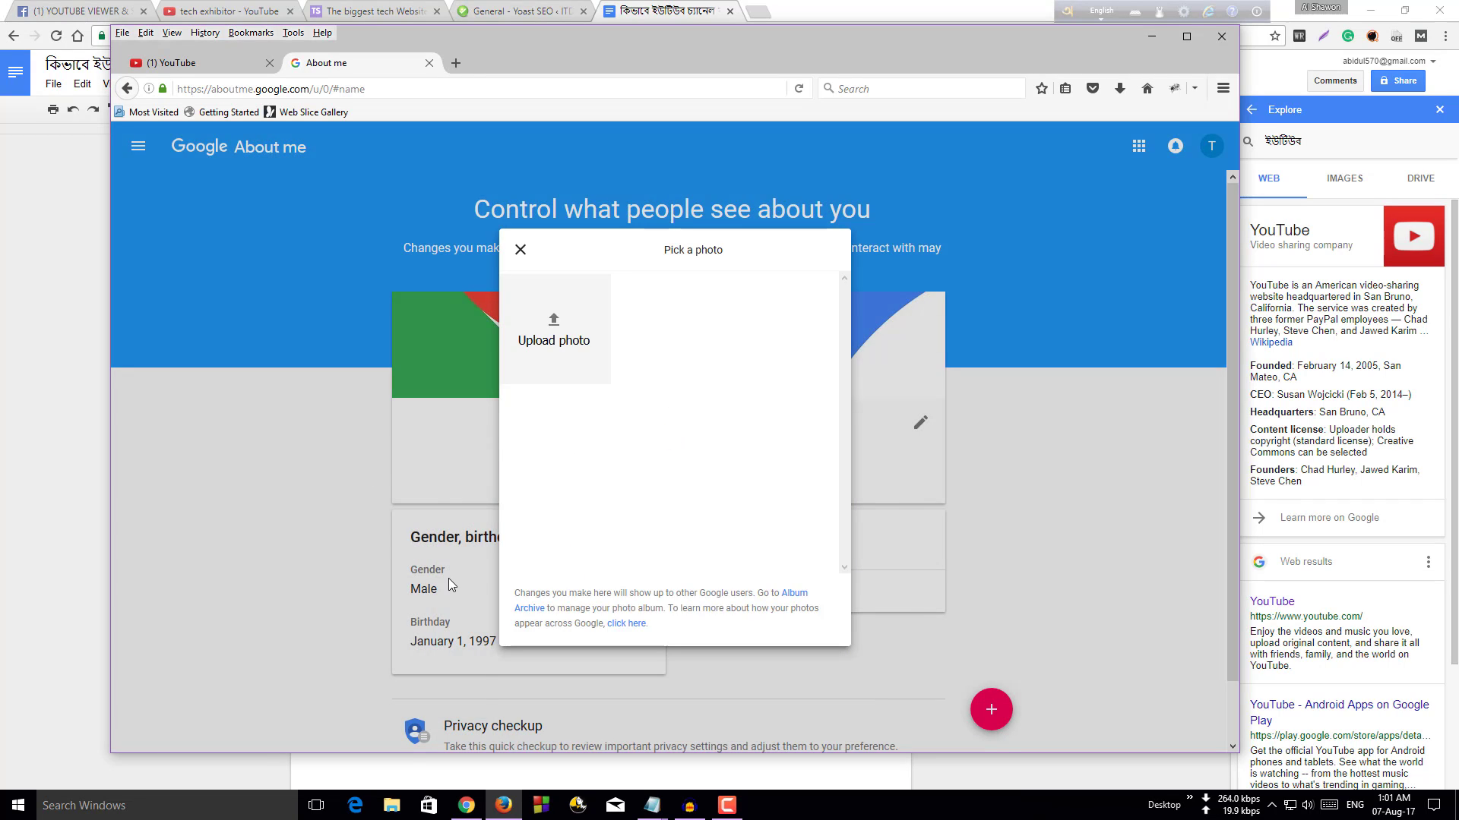
- Upload TS.png from the Desktop folder in File Explorer into the profile photo picker
click(388, 813)
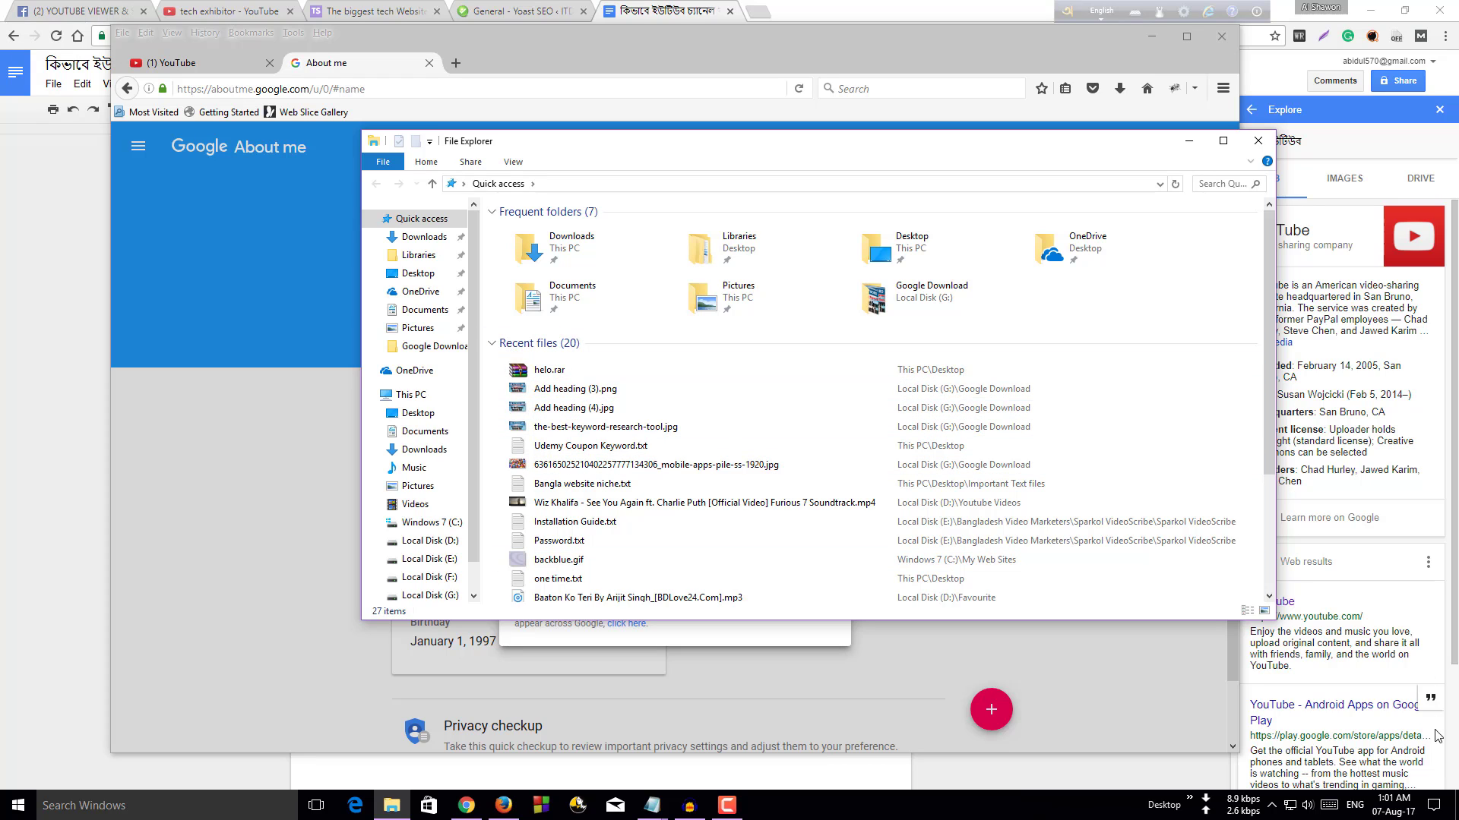
click(738, 798)
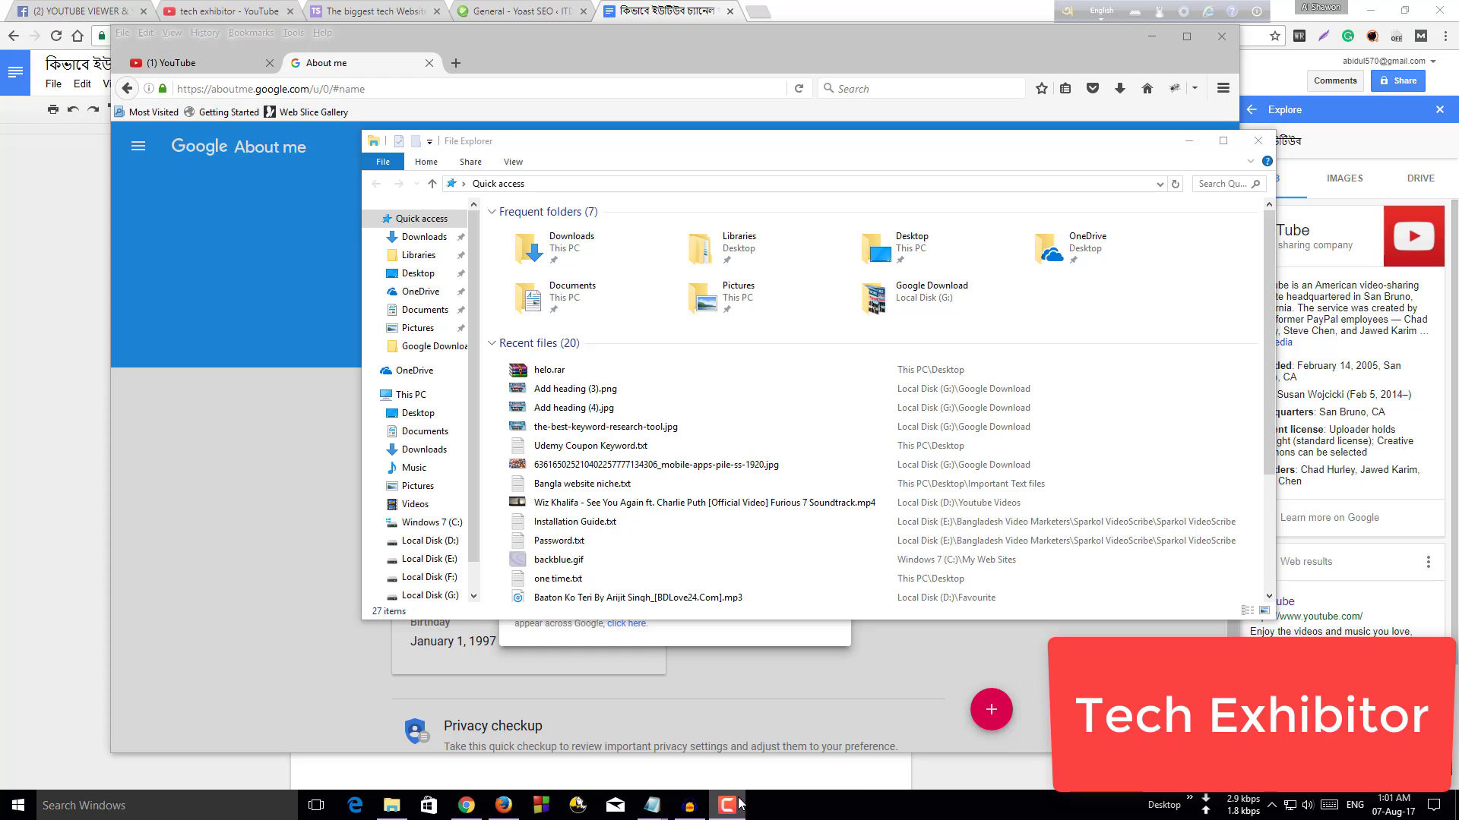
click(915, 253)
double_click(916, 253)
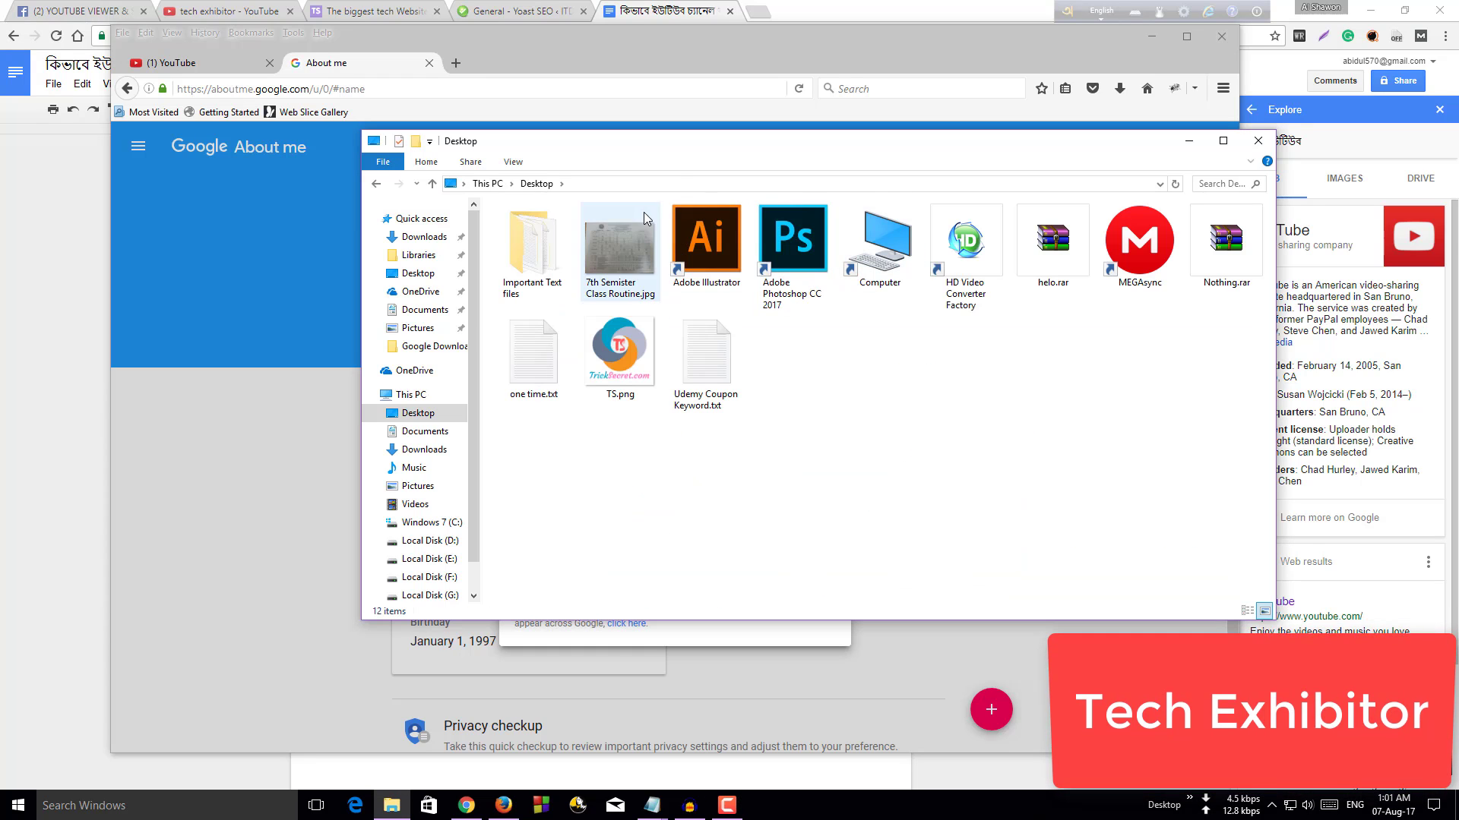
drag(708, 134, 1099, 111)
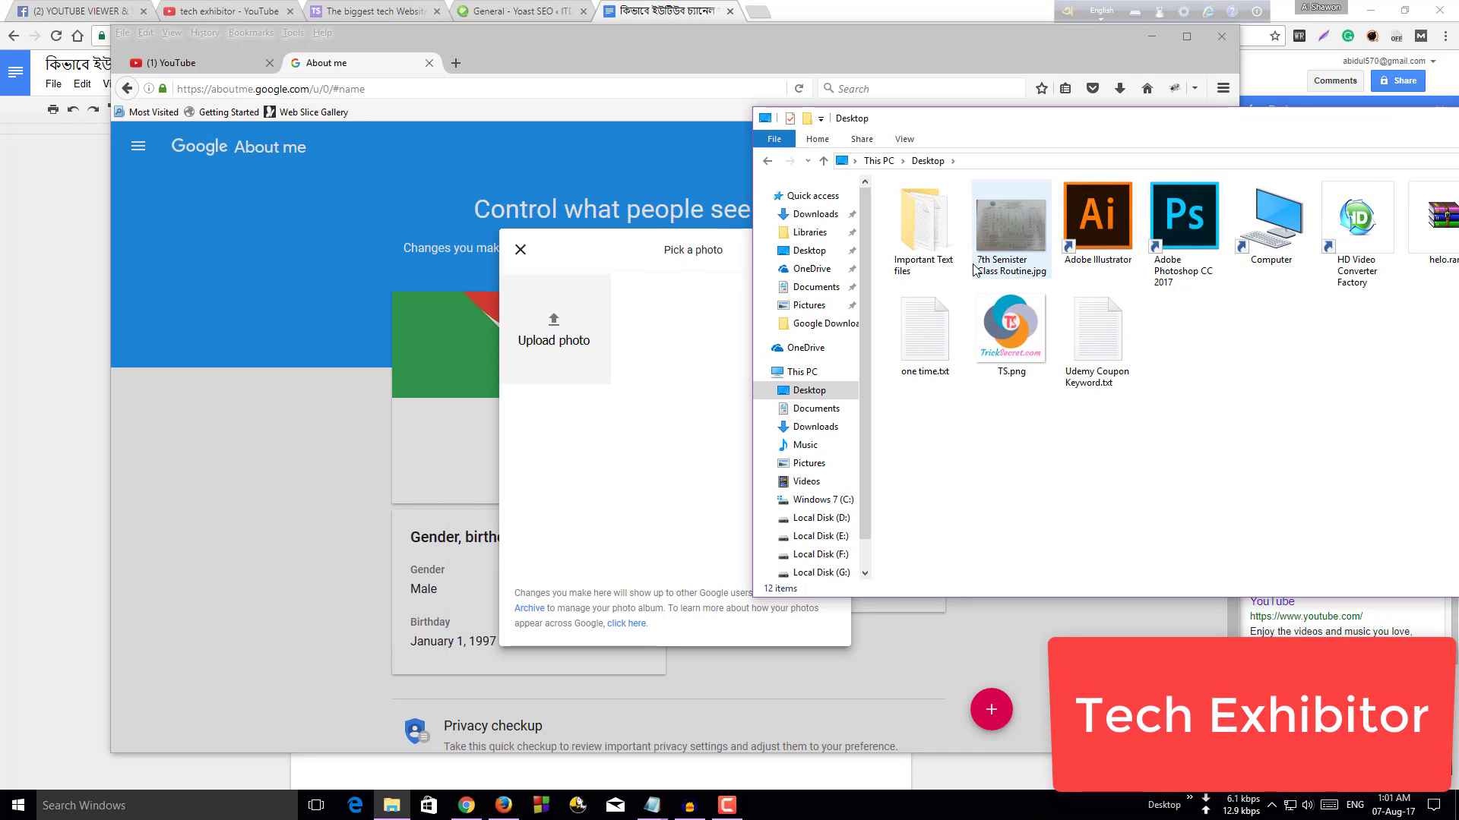
drag(1010, 326, 591, 388)
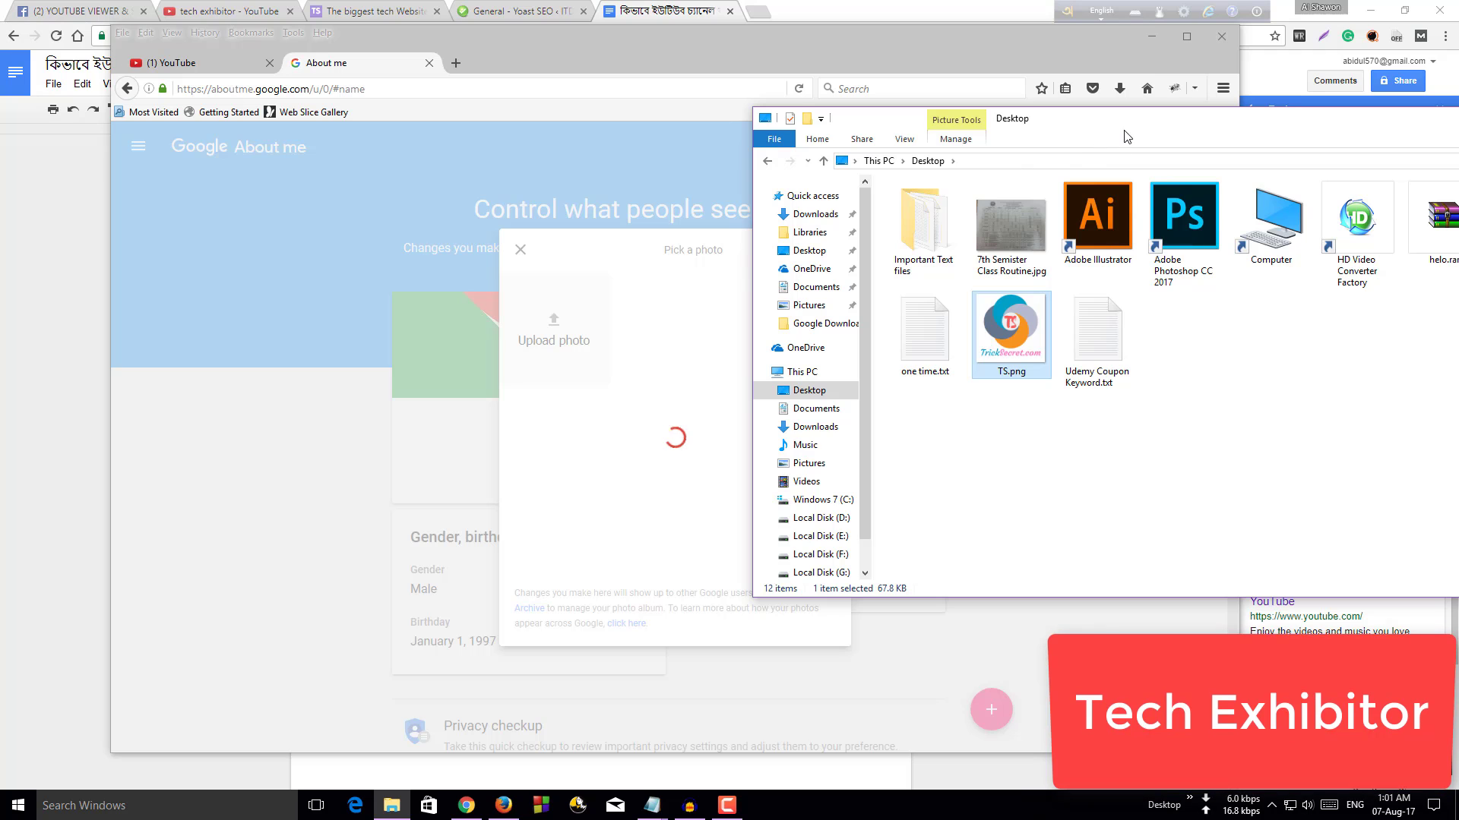
drag(1130, 144, 700, 276)
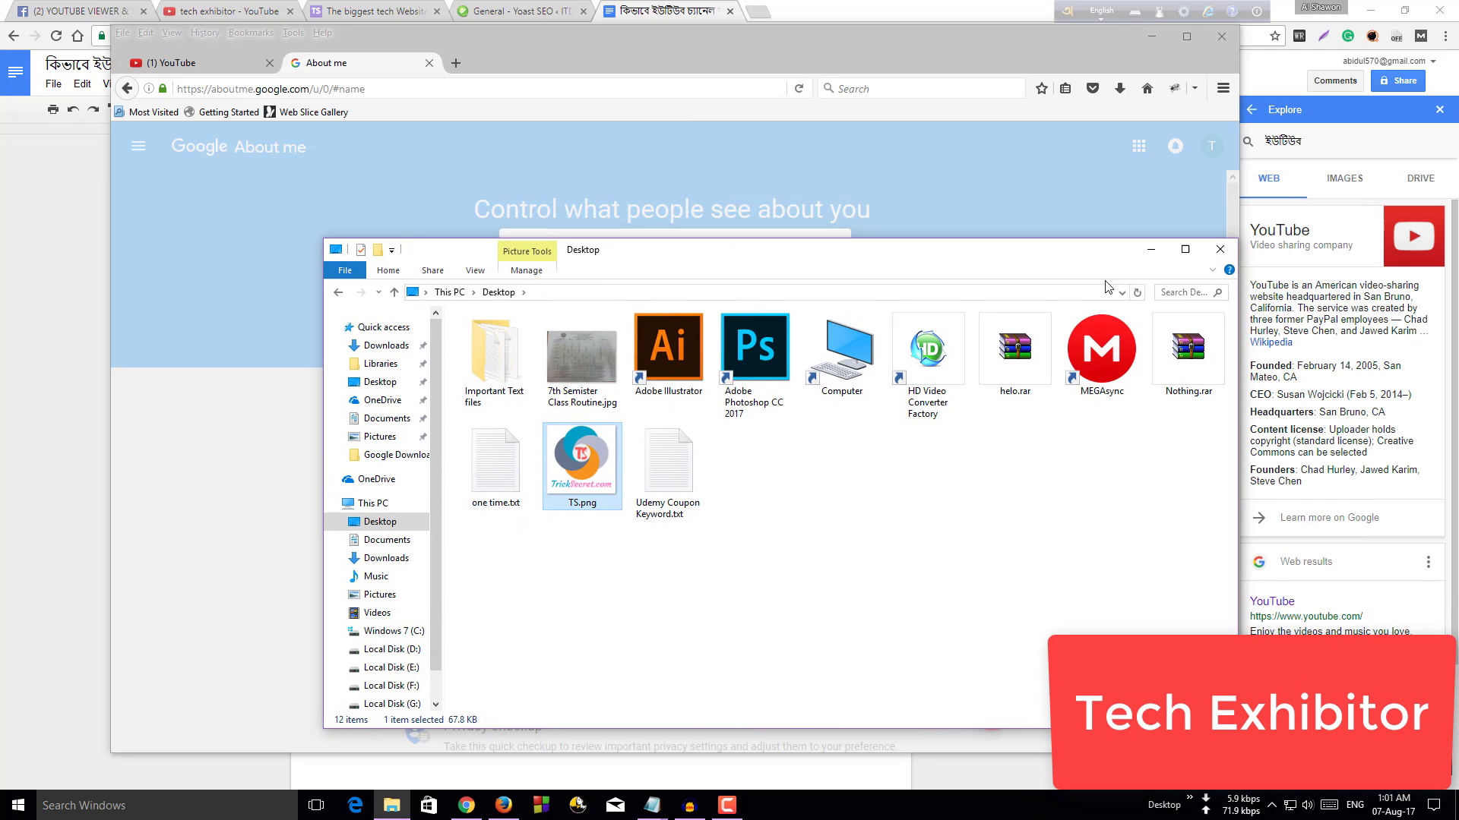
- Close File Explorer and apply the uploaded TS logo as the profile photo with its full crop
click(1220, 251)
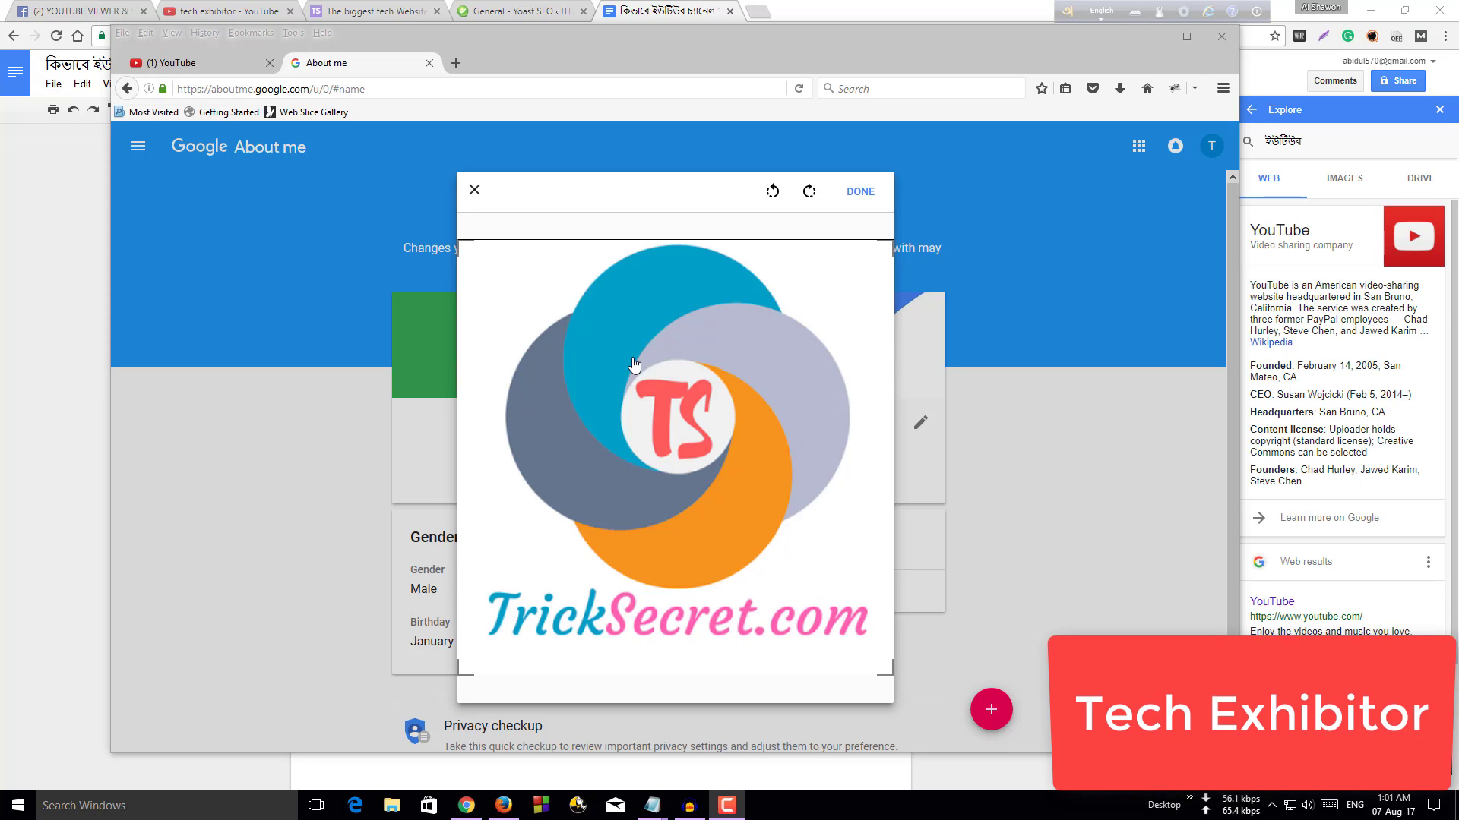
click(862, 191)
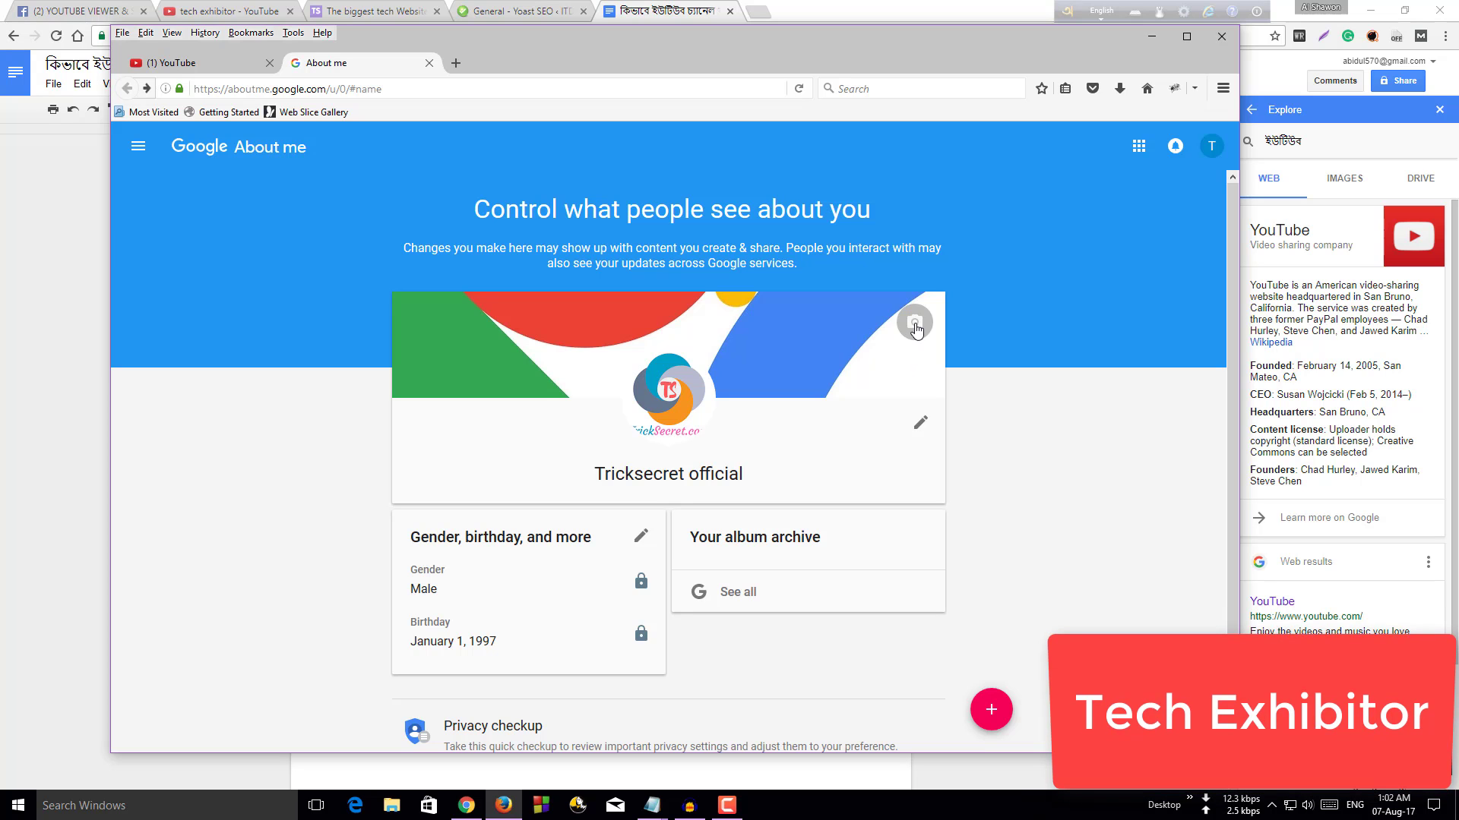
- Search for "trick" in the Google Download folder, upload TrickSecret.com.png as the profile cover photo, accept its crop and save the profile
click(914, 322)
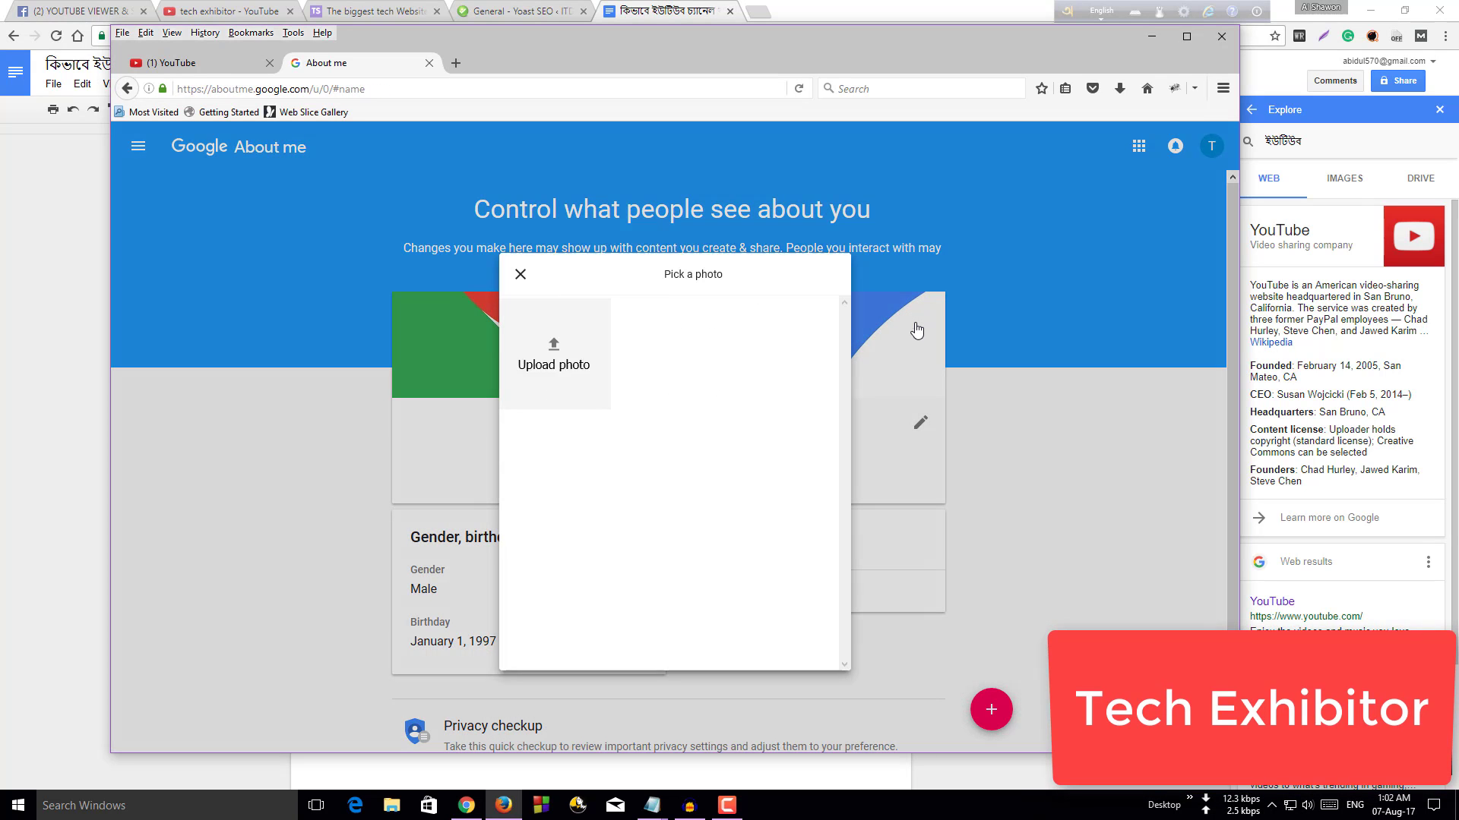
click(555, 341)
click(776, 60)
text(trick)
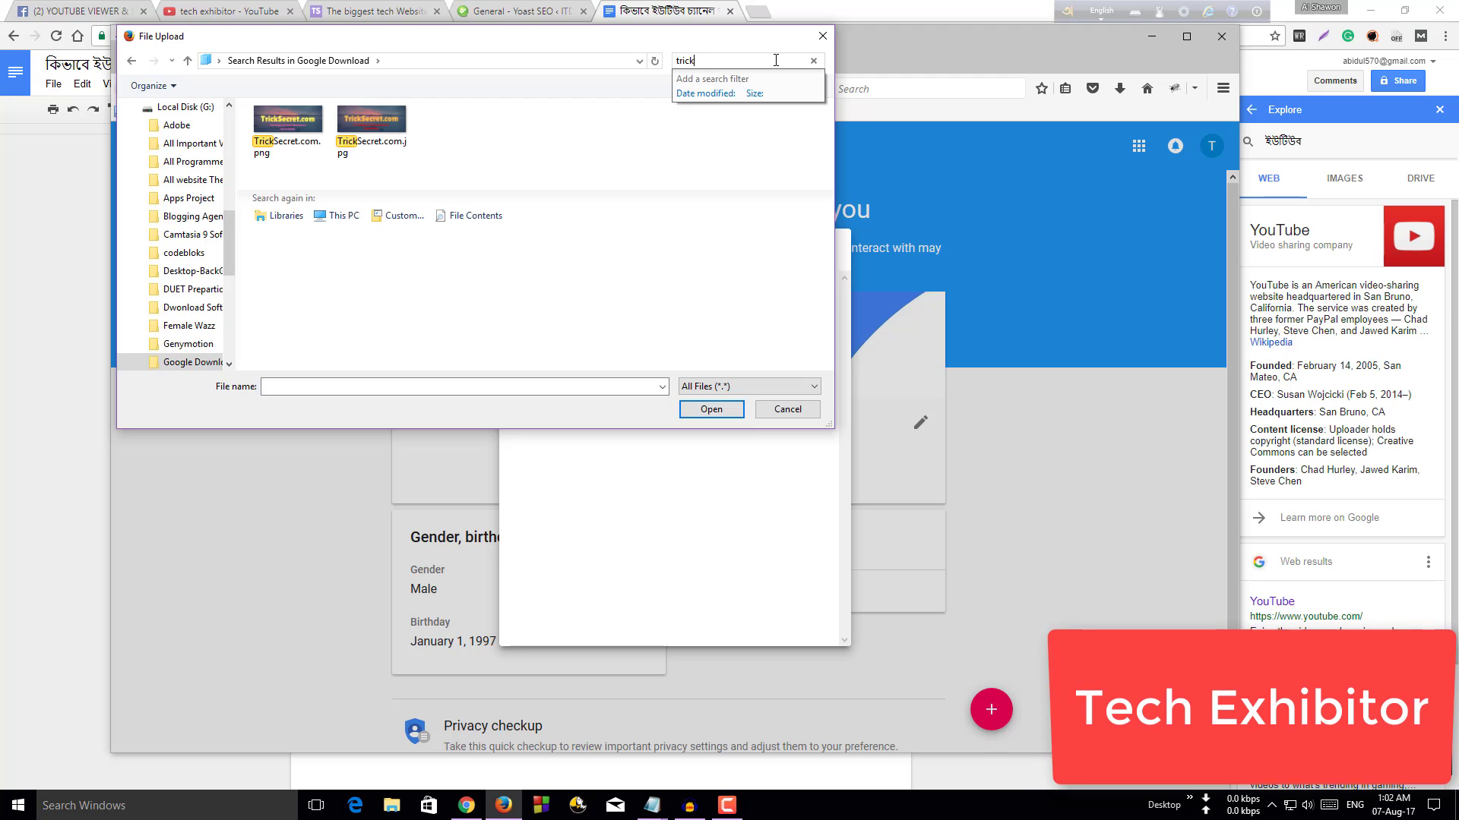
click(287, 131)
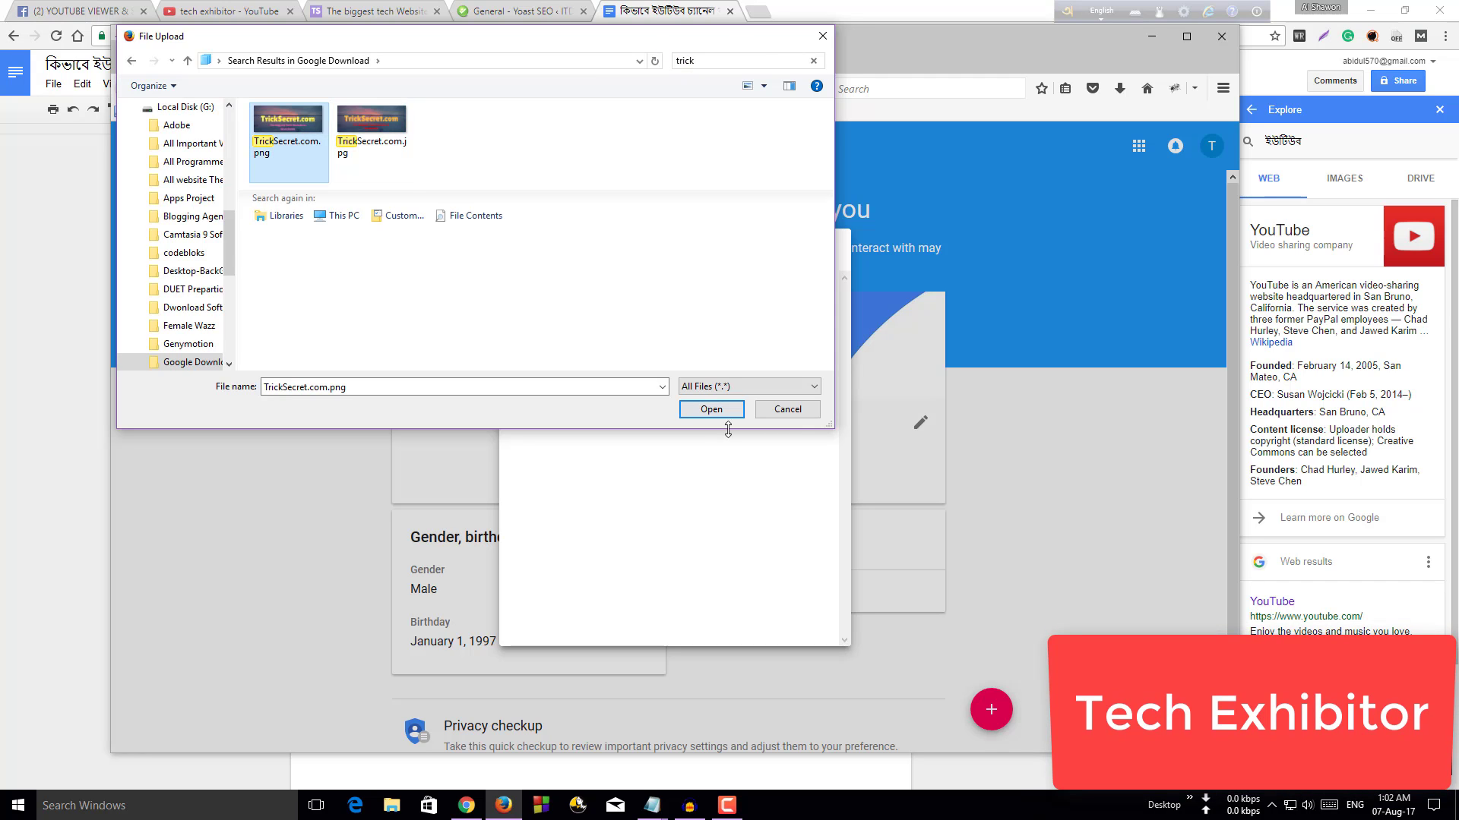
click(696, 413)
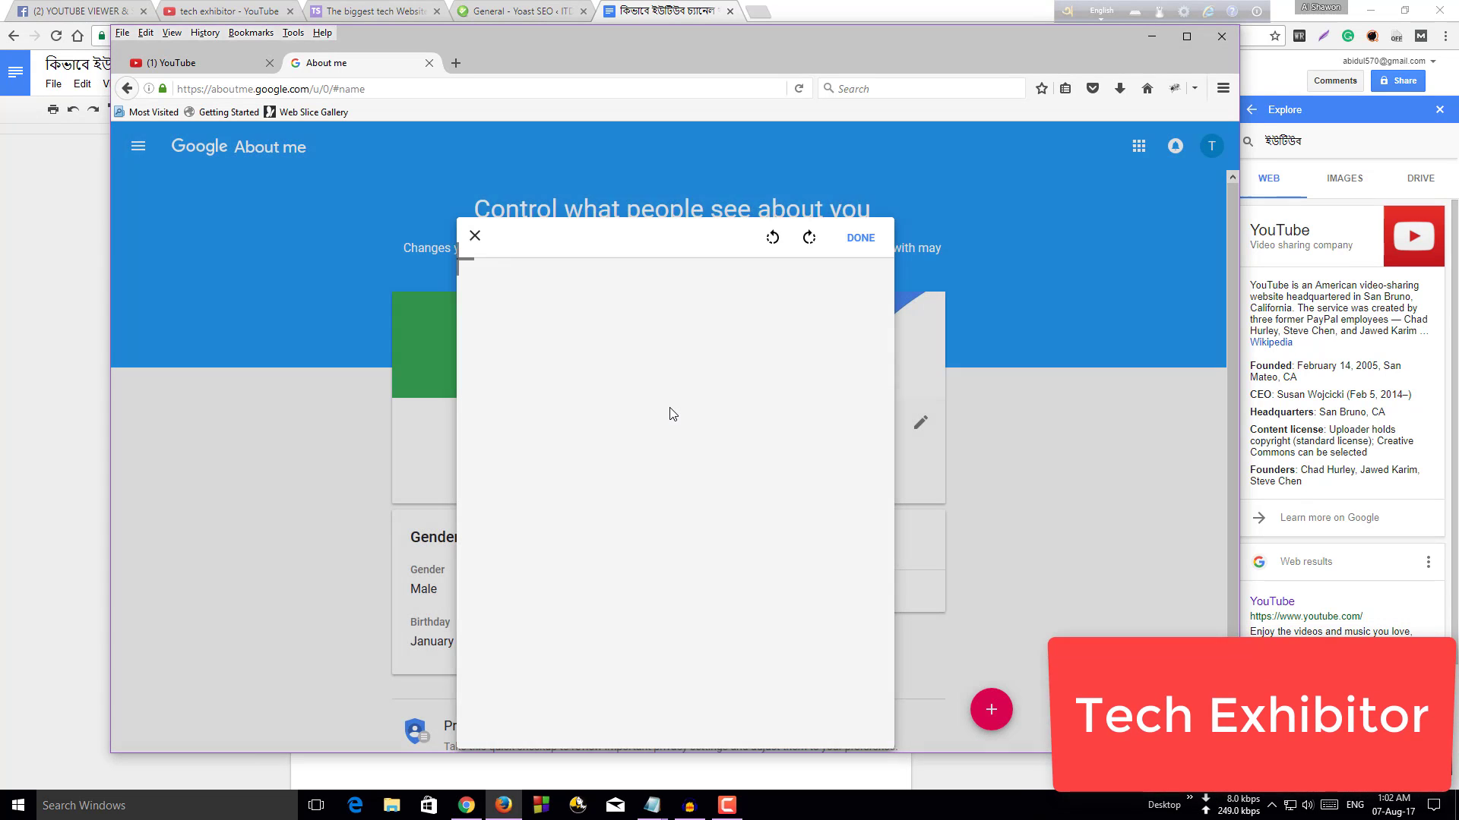
mouse_move(669, 411)
mouse_down()
mouse_move(720, 411)
mouse_move(675, 411)
mouse_up()
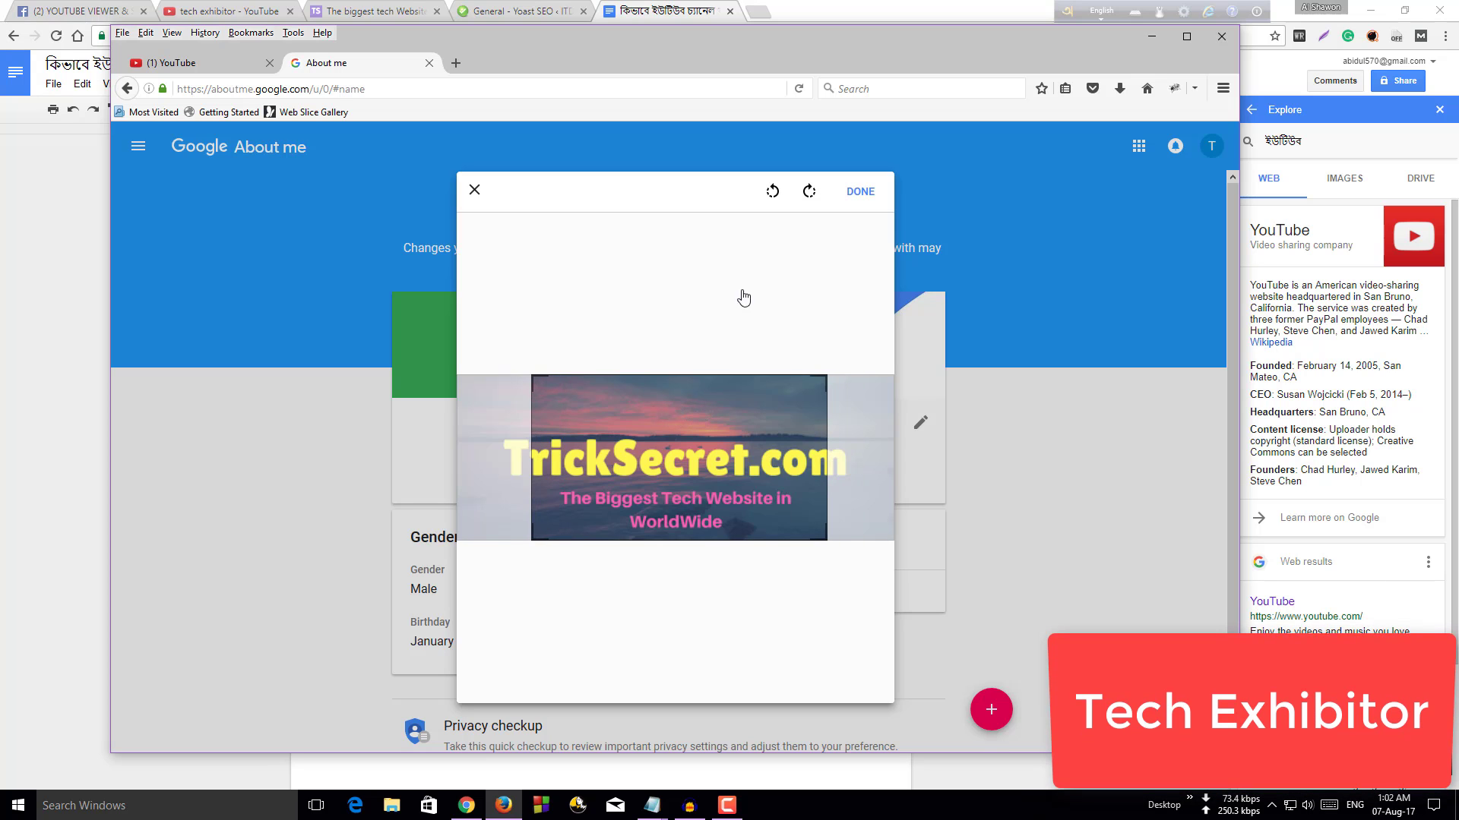
click(859, 192)
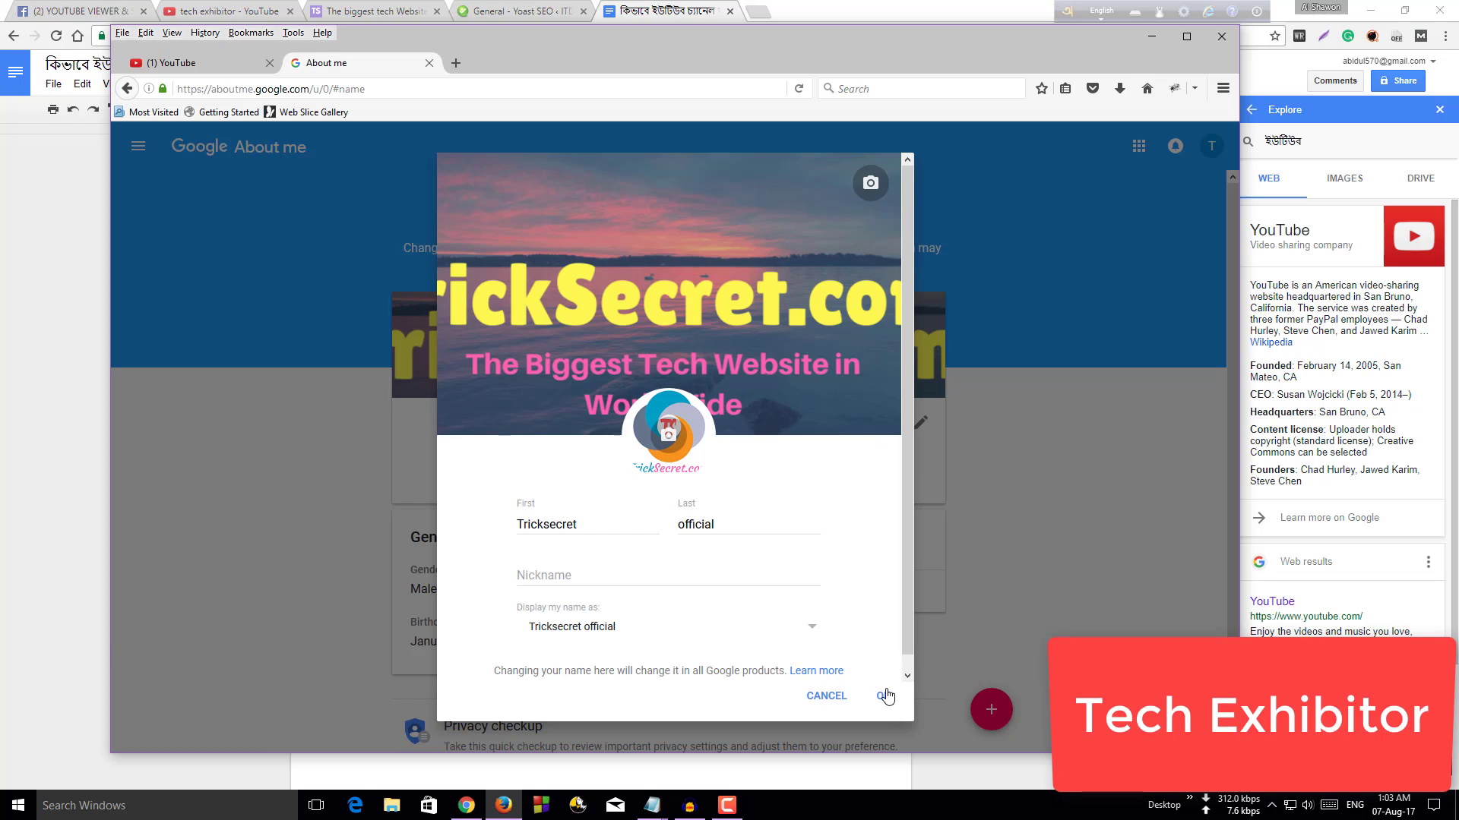
click(885, 695)
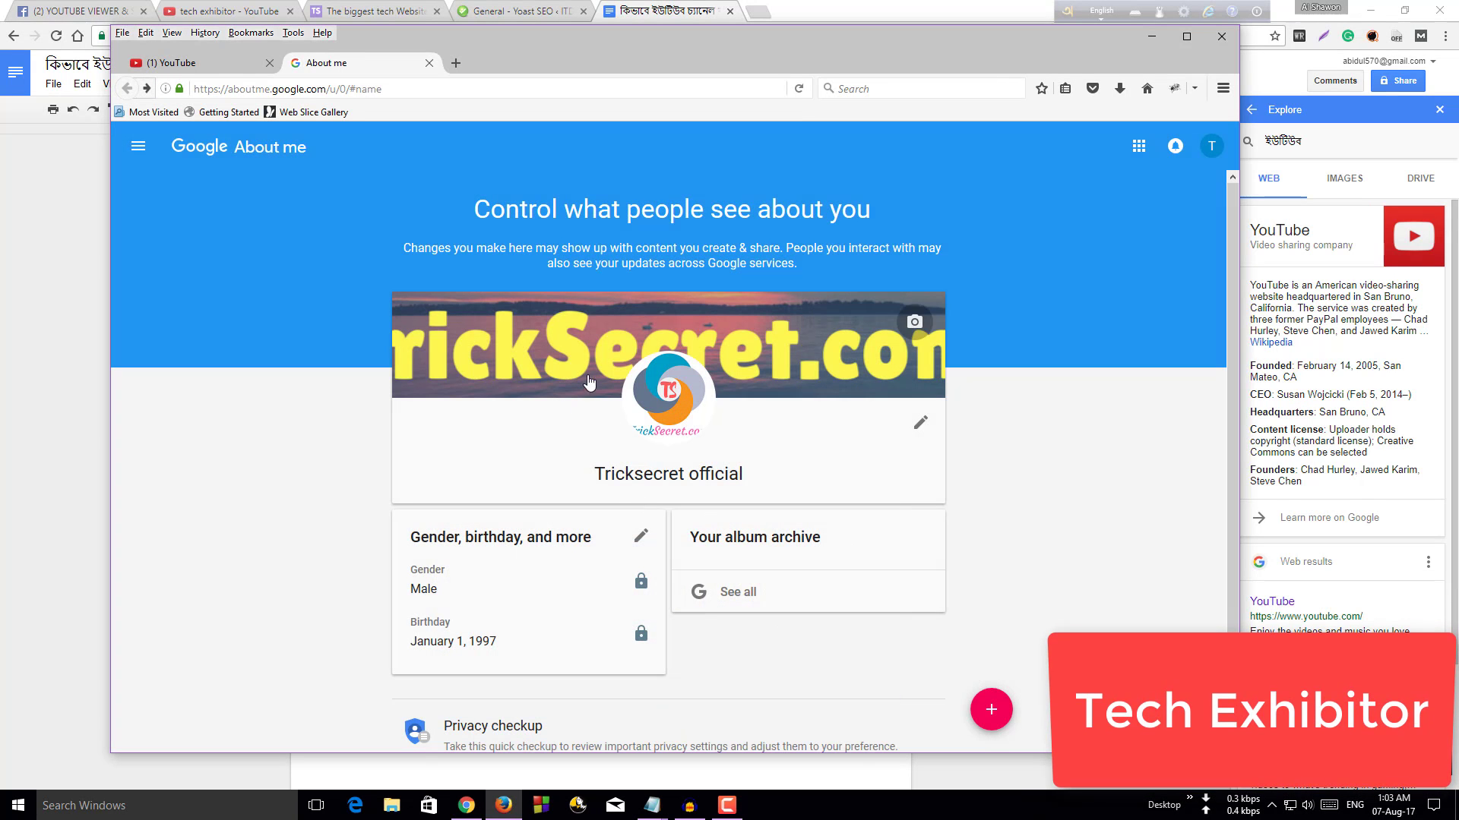
- Return to the YouTube account page, open Creator Studio and view the Tricksecret official channel page
click(190, 63)
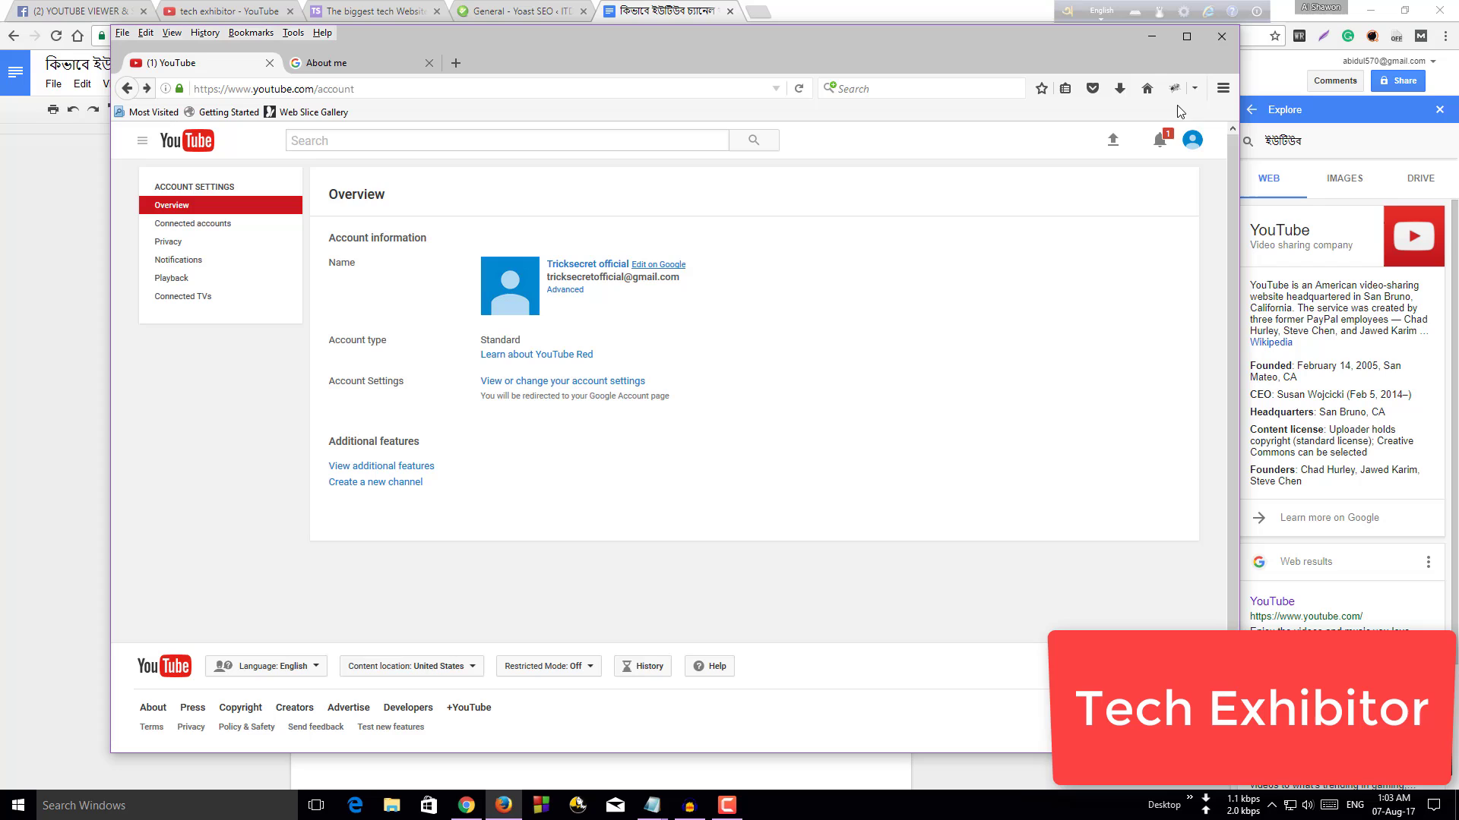
click(1192, 143)
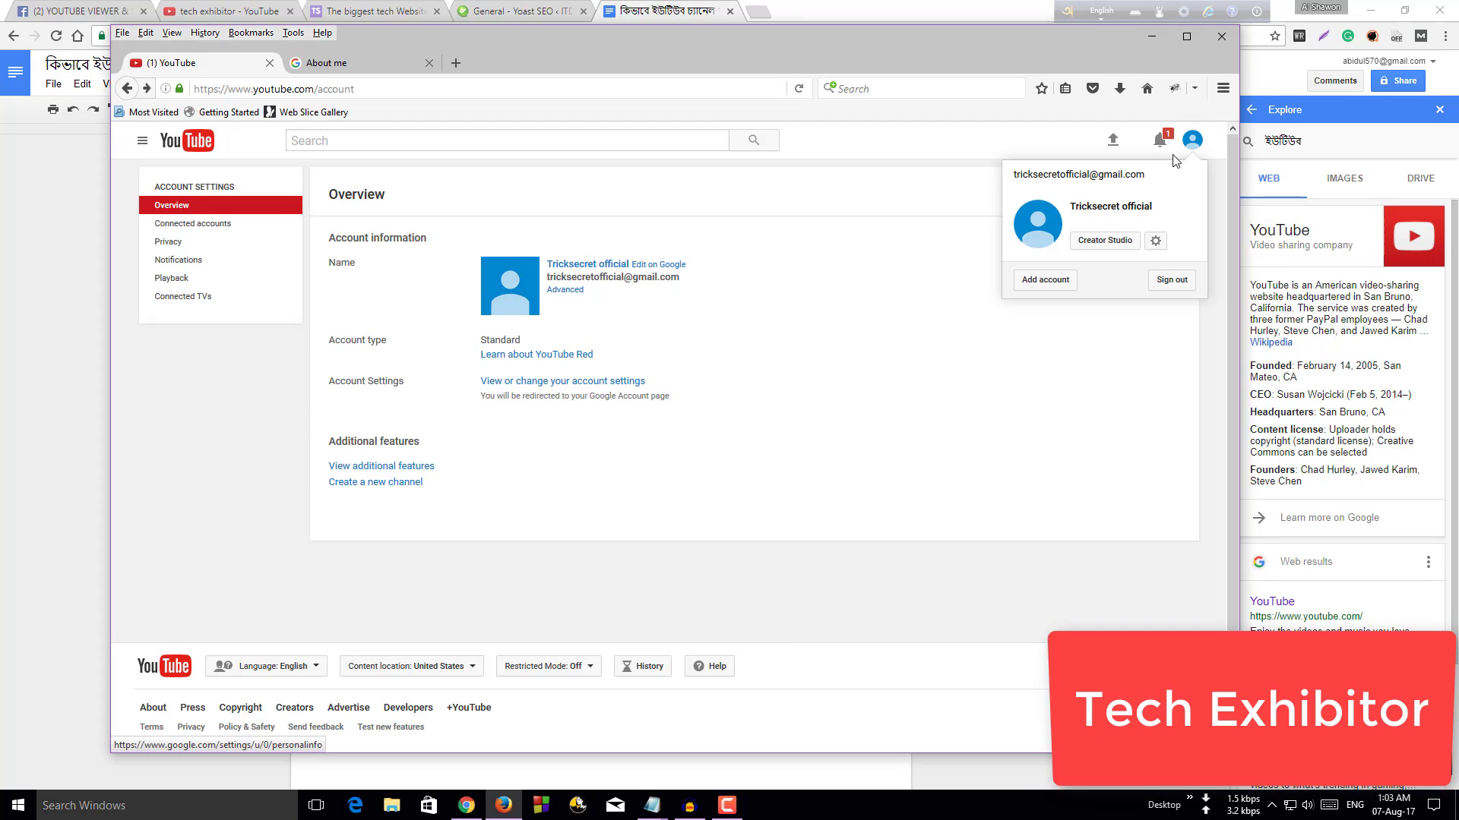
click(1123, 242)
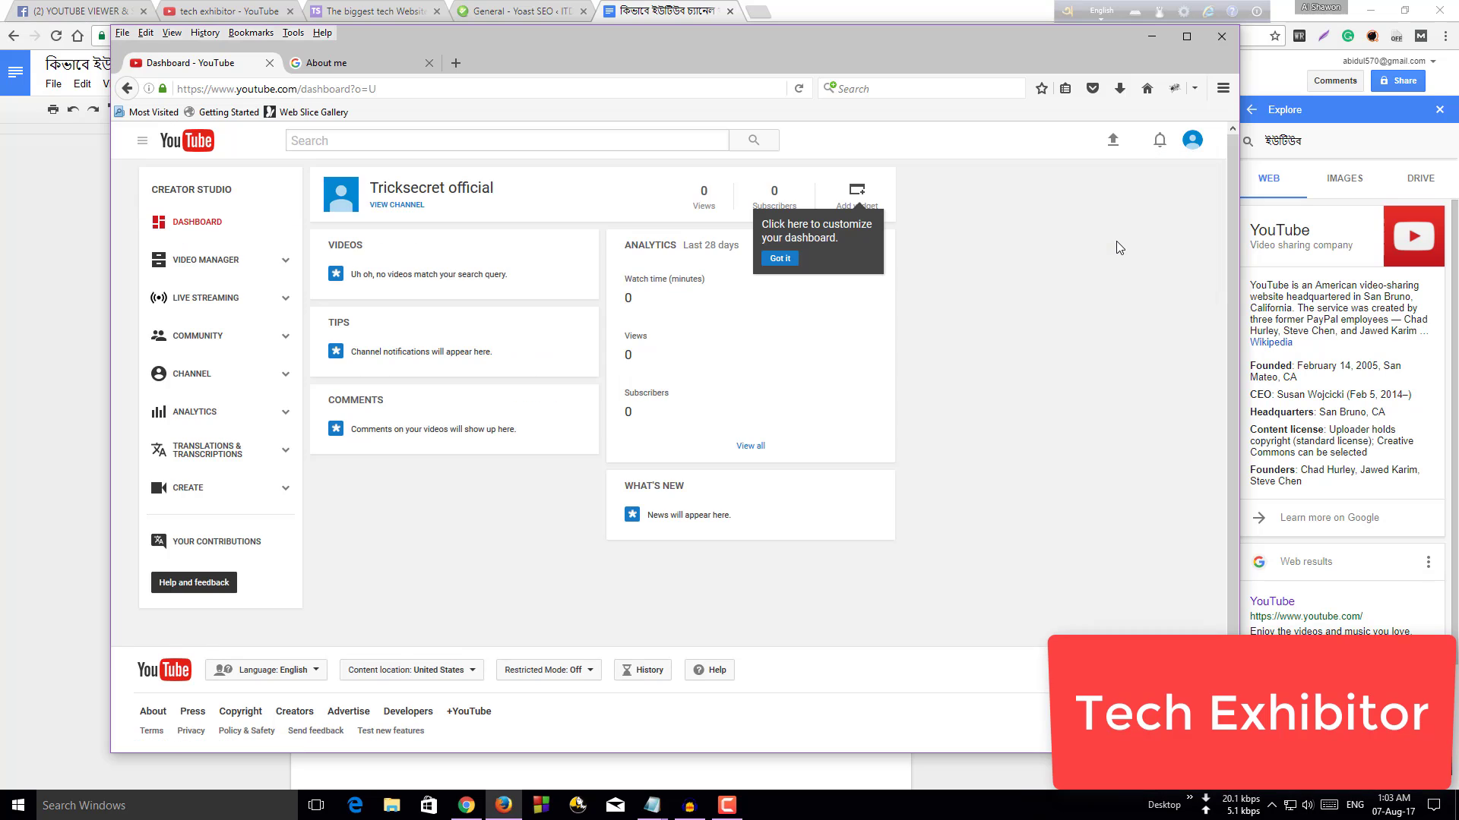
click(376, 207)
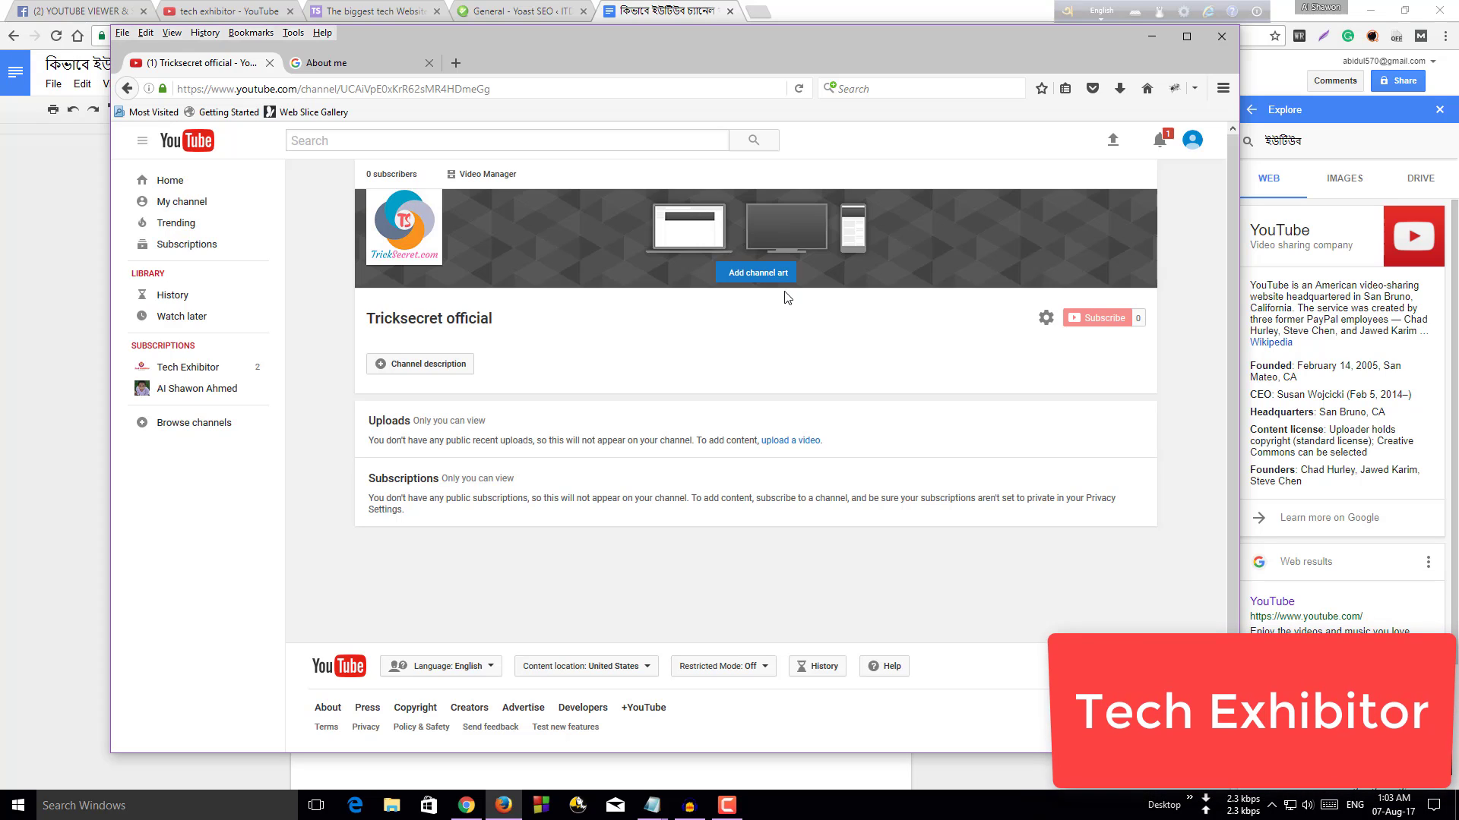
- Switch to Chrome and open canva.com in a new browser tab
click(765, 21)
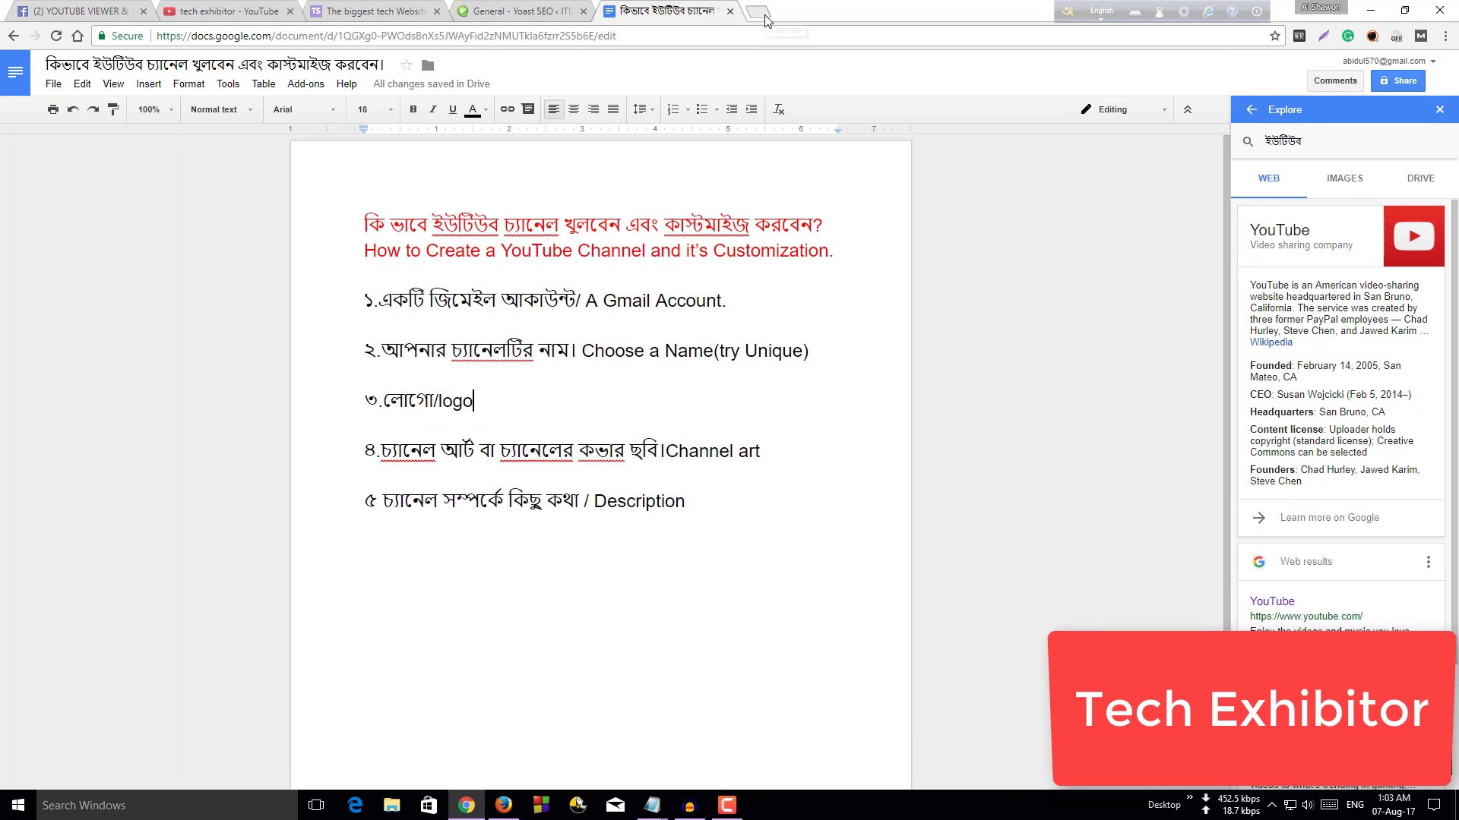
click(759, 14)
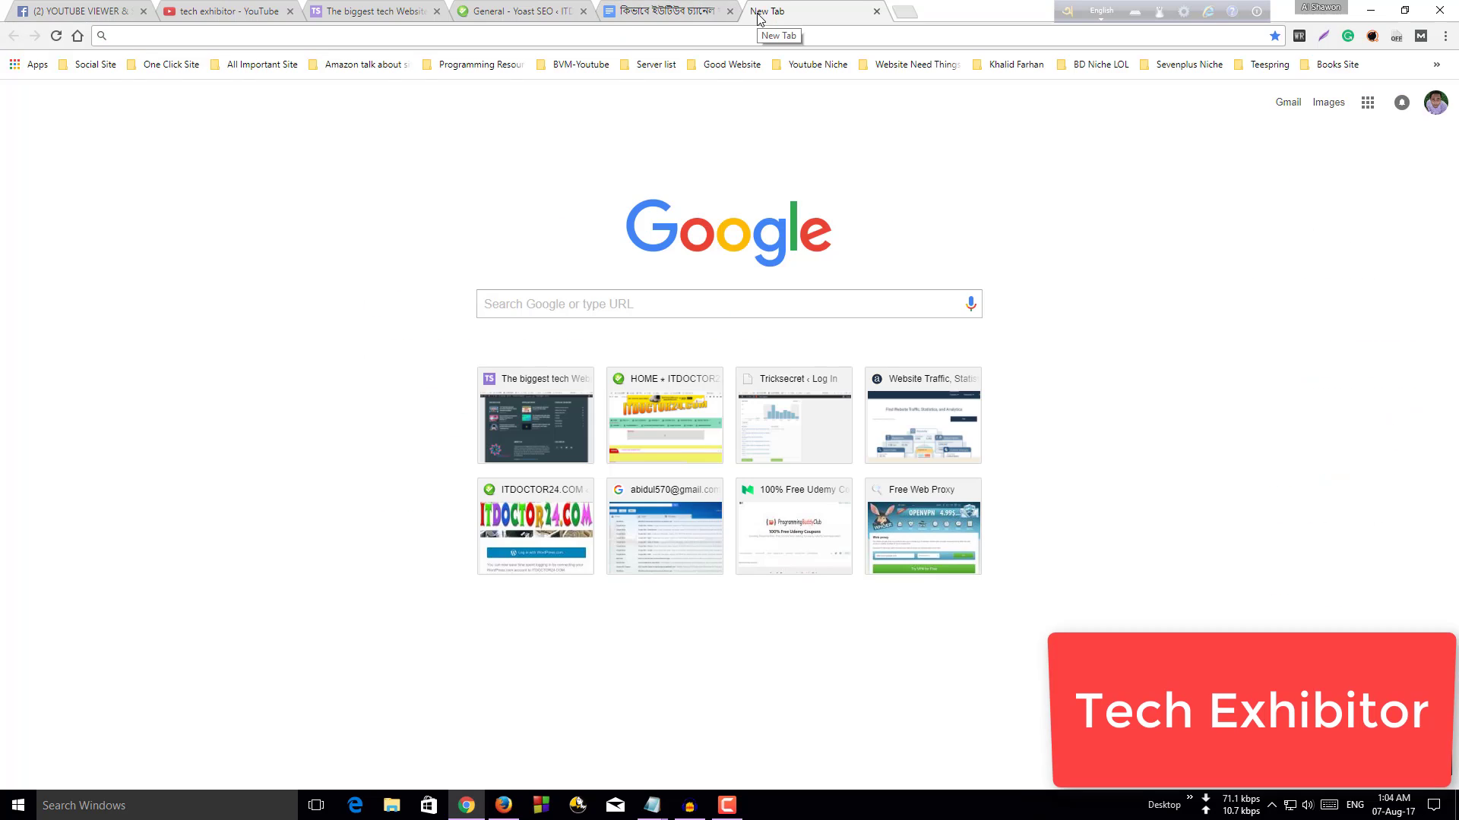
text(ca)
key(Return)
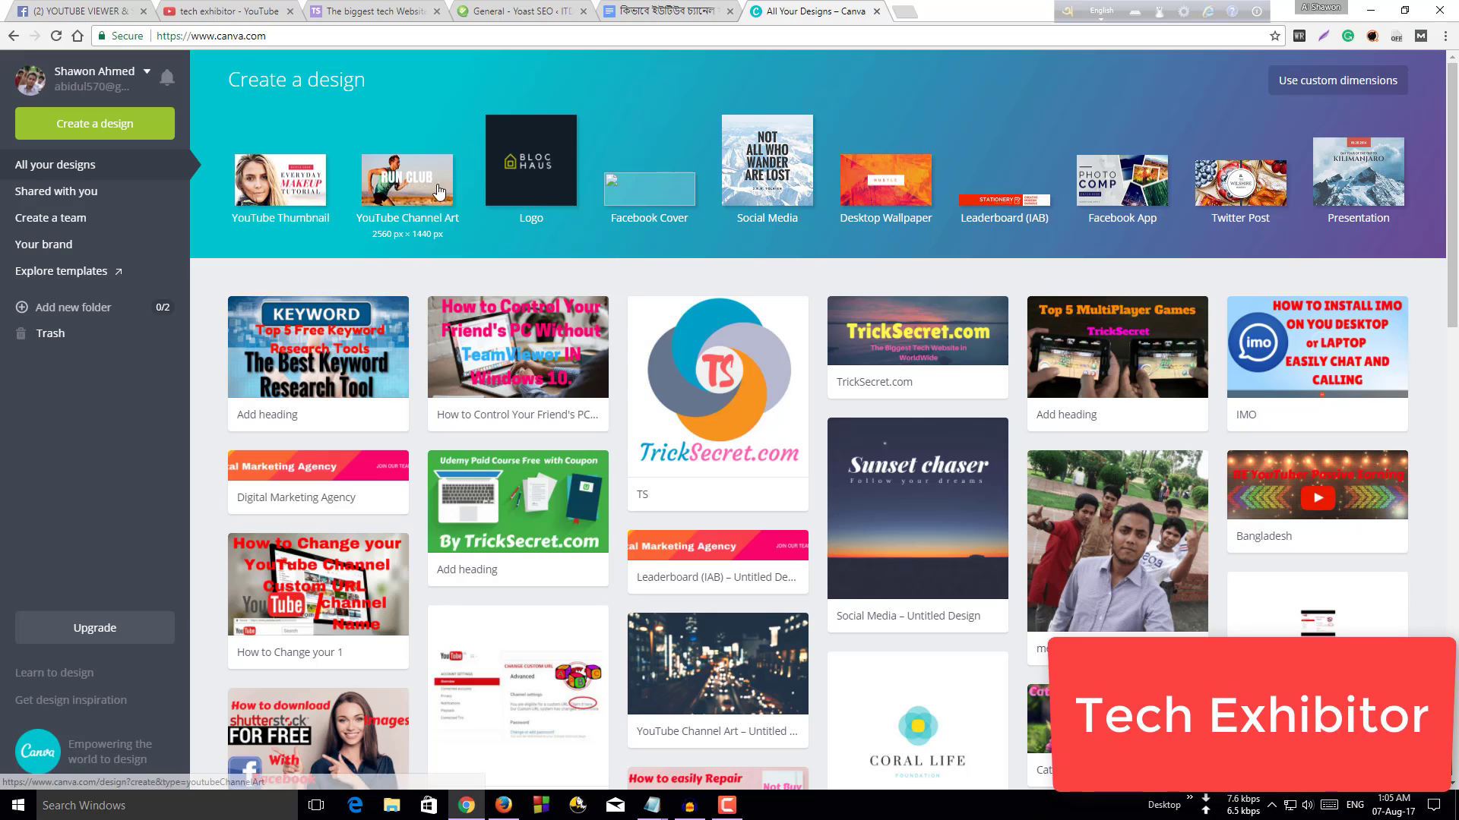
- Create a YouTube Channel Art design in Canva, apply the free Kombi Bros. layout and select its heading text
click(408, 215)
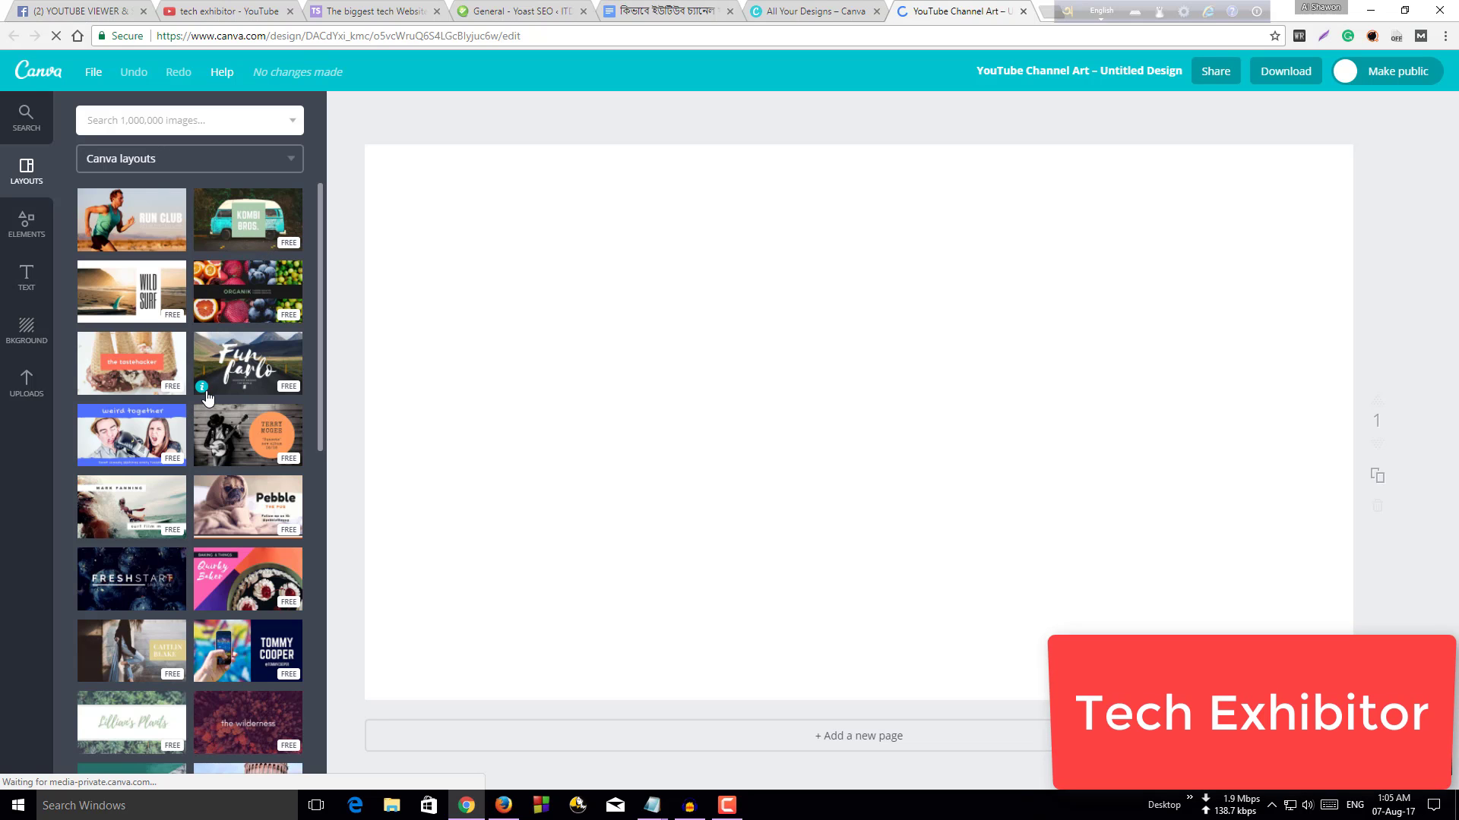
scroll(207, 399, down, 5)
scroll(203, 407, up, 3)
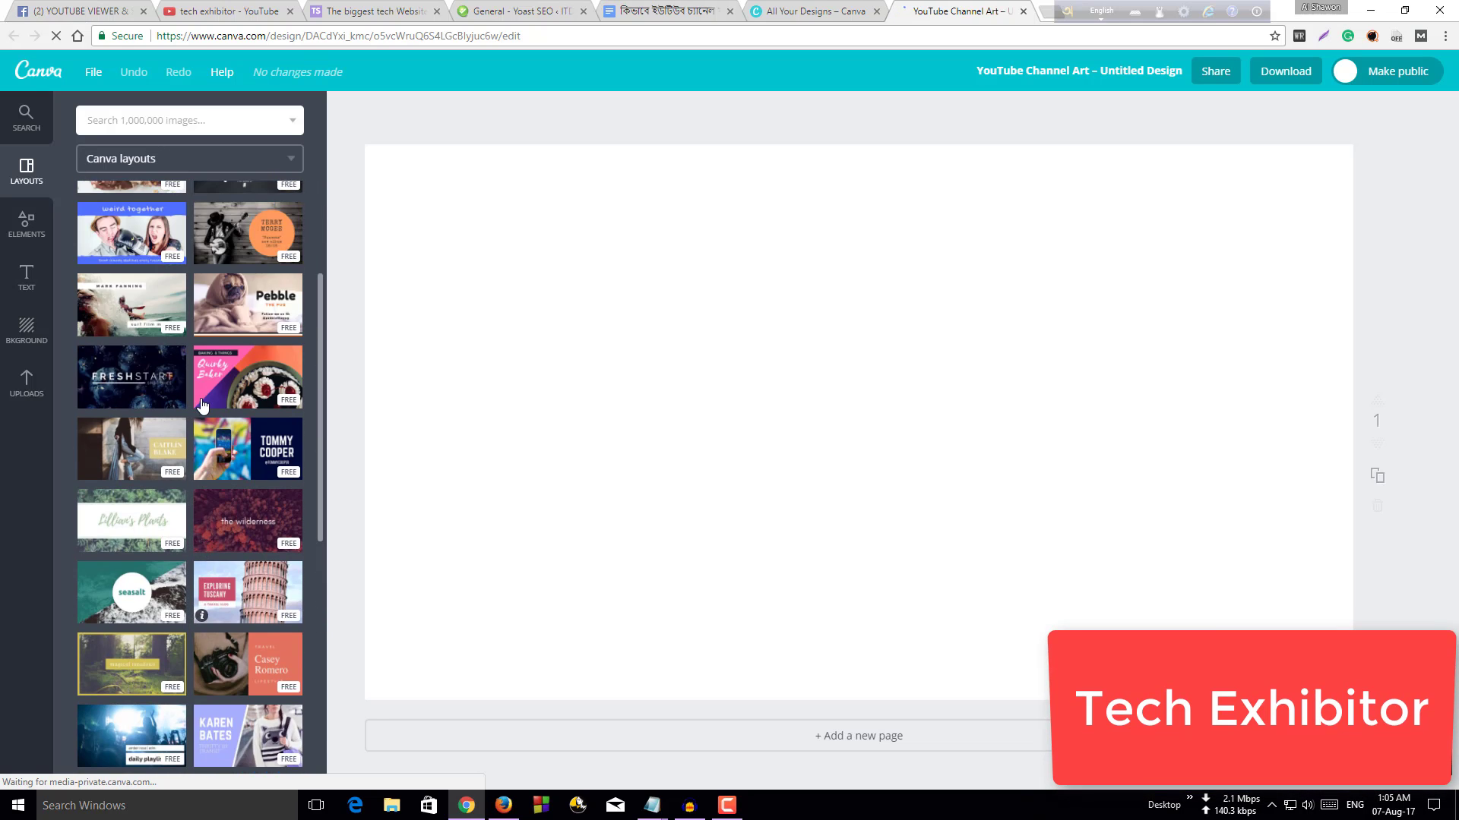
scroll(201, 403, up, 3)
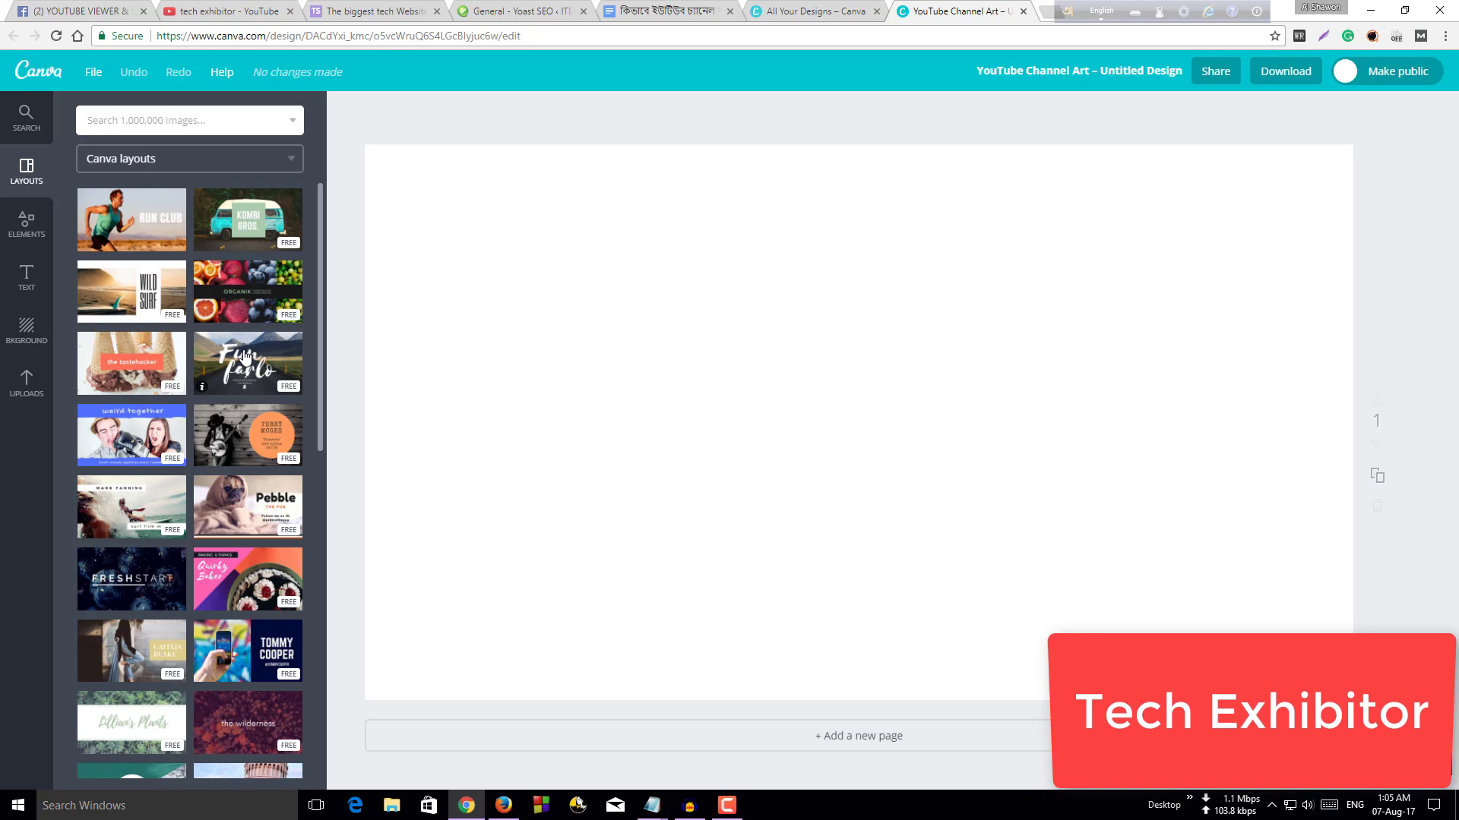
click(29, 391)
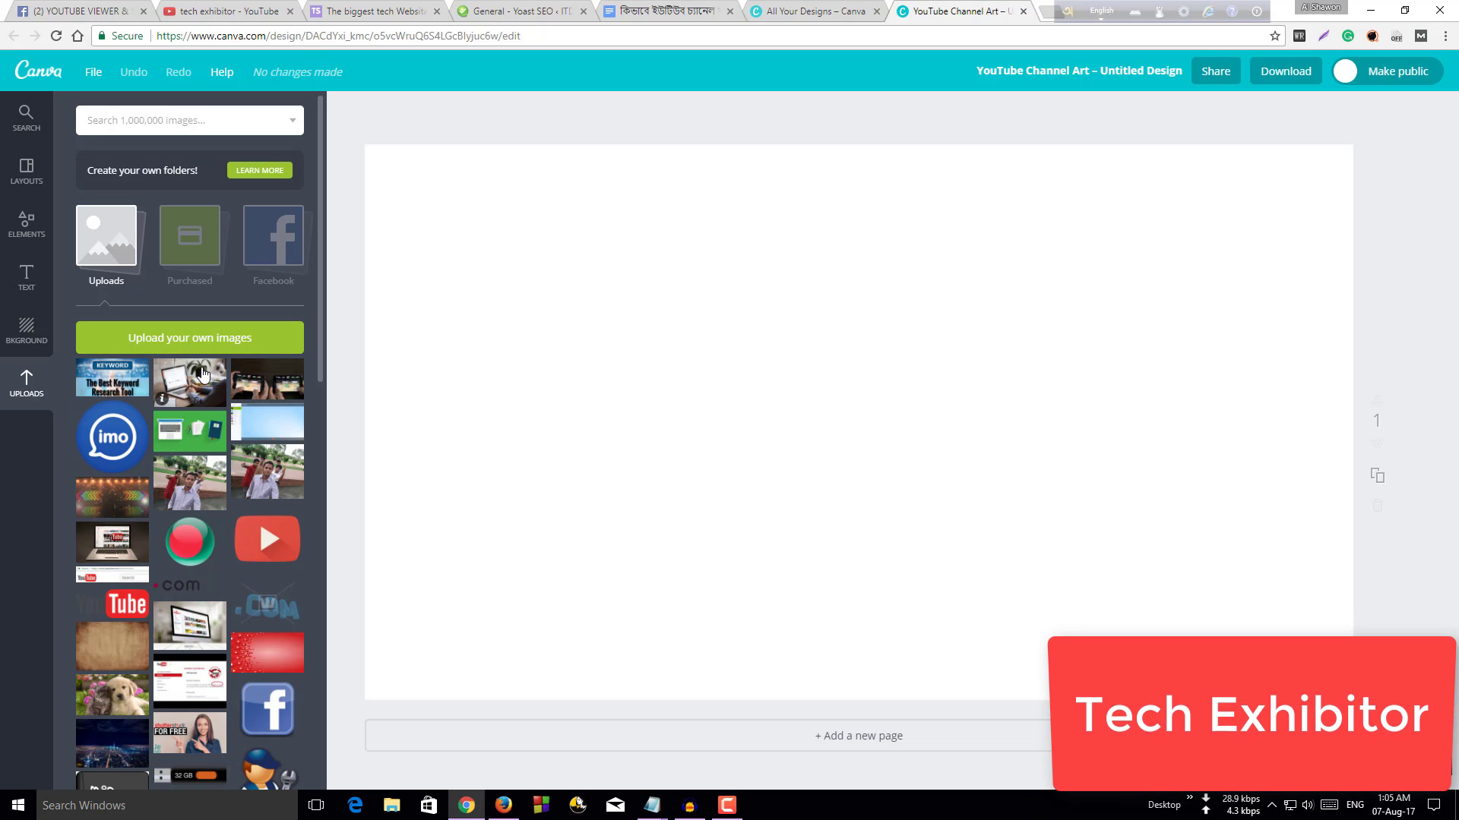
click(26, 171)
click(259, 243)
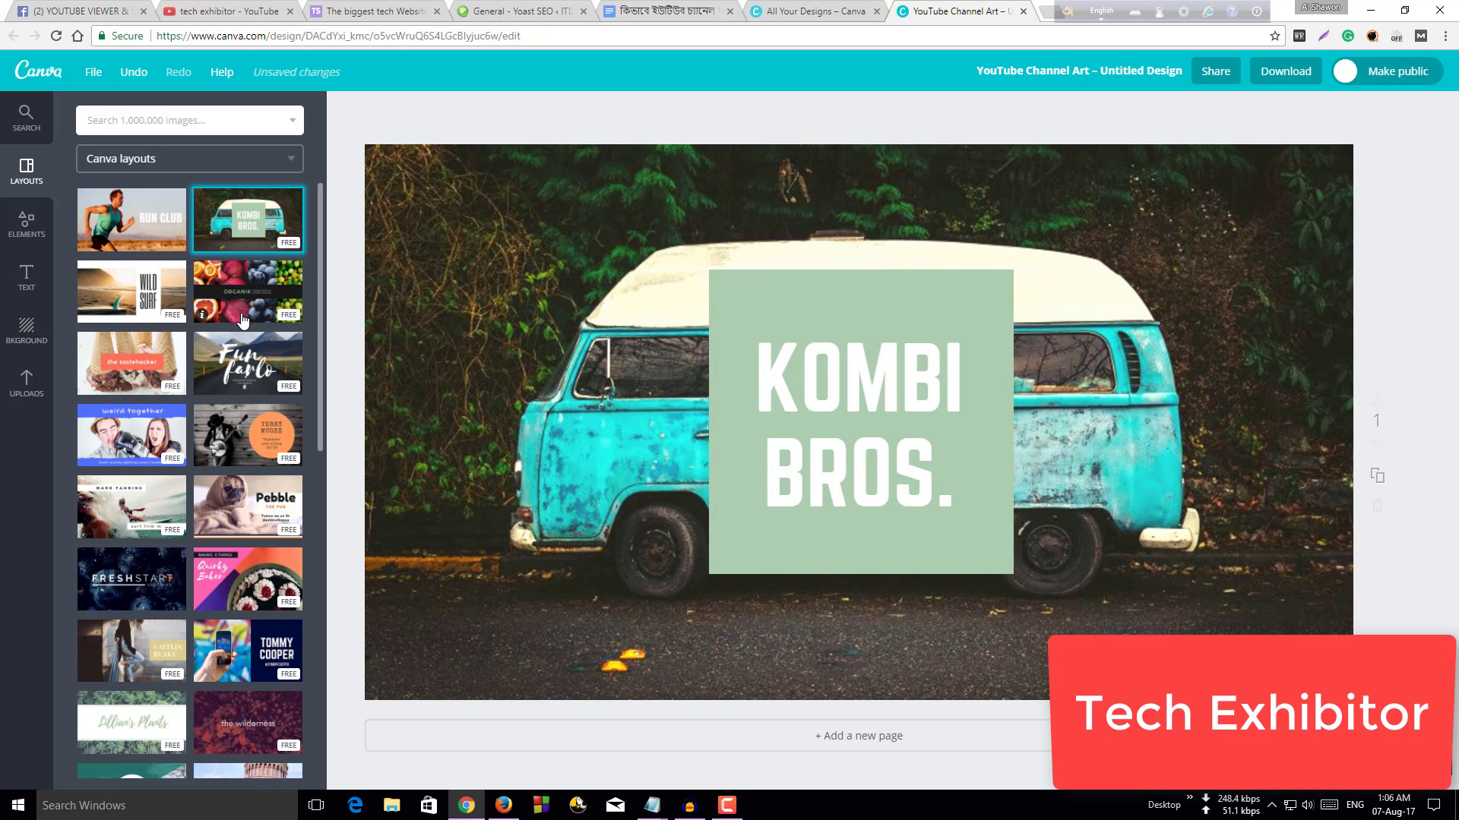
double_click(872, 381)
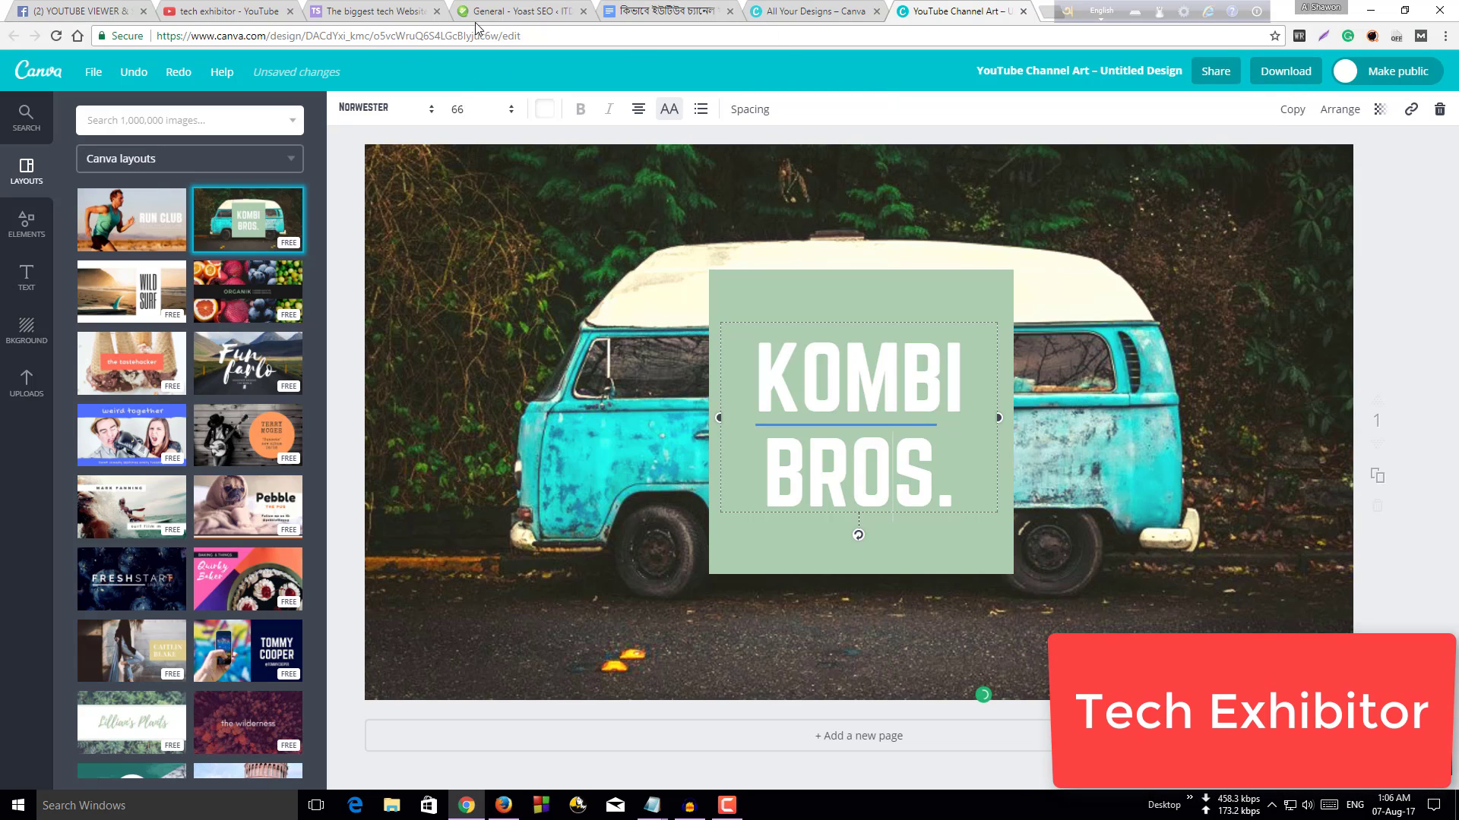
- Switch back to Firefox, start adding channel art to the channel, and check the computer upload option without choosing a file
click(646, 11)
click(213, 10)
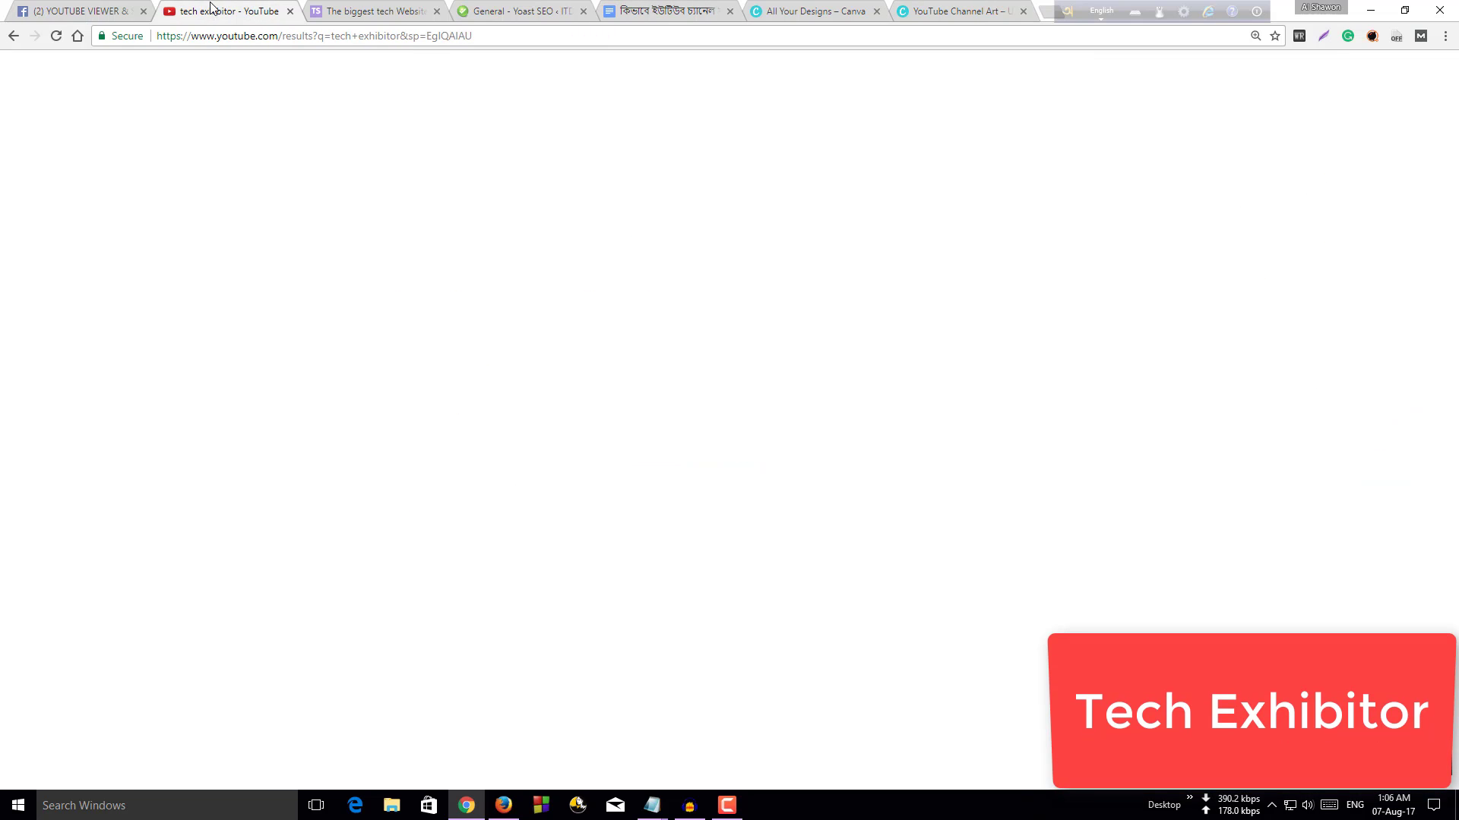
click(505, 805)
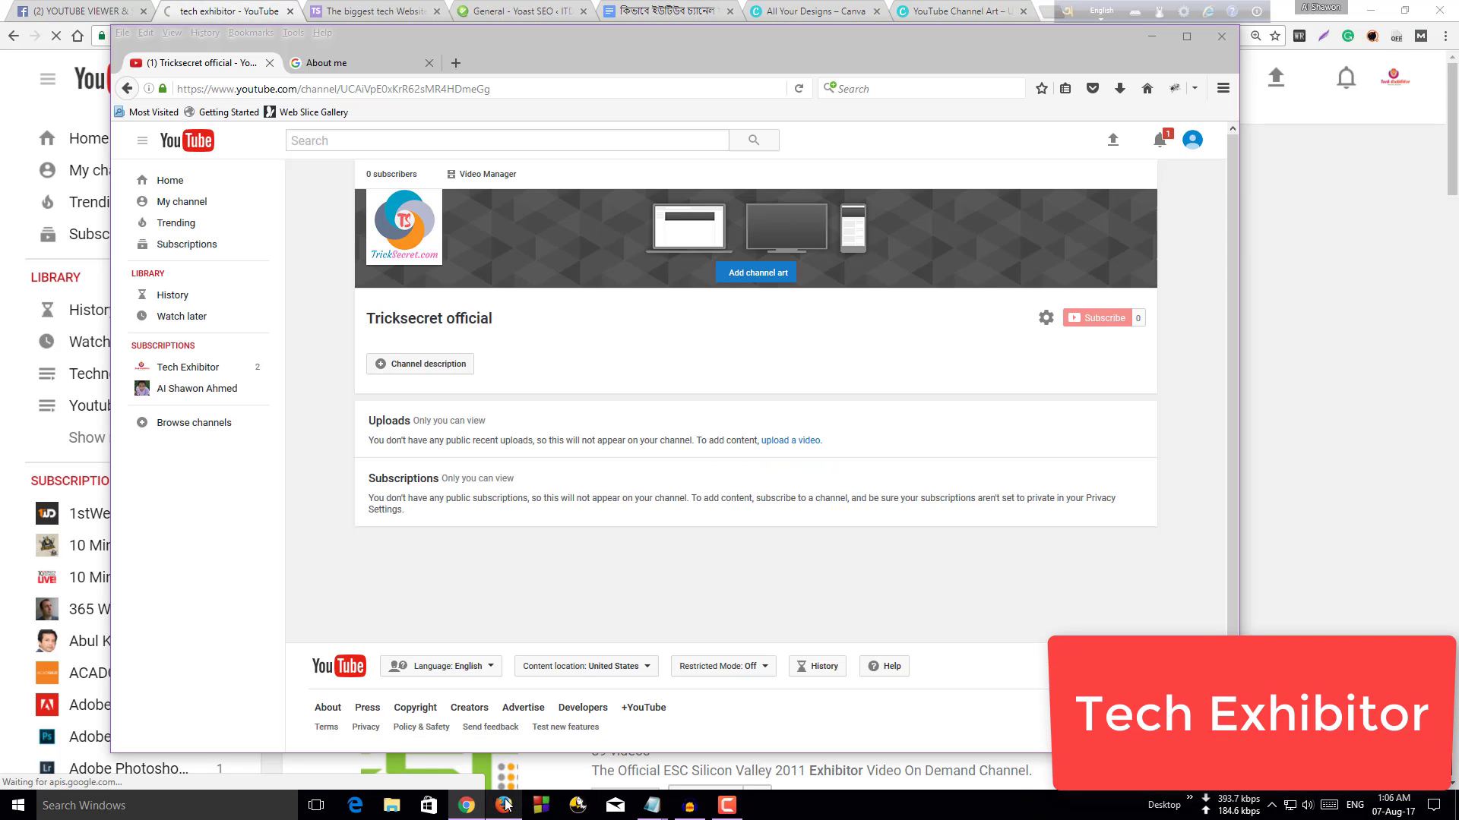
click(743, 274)
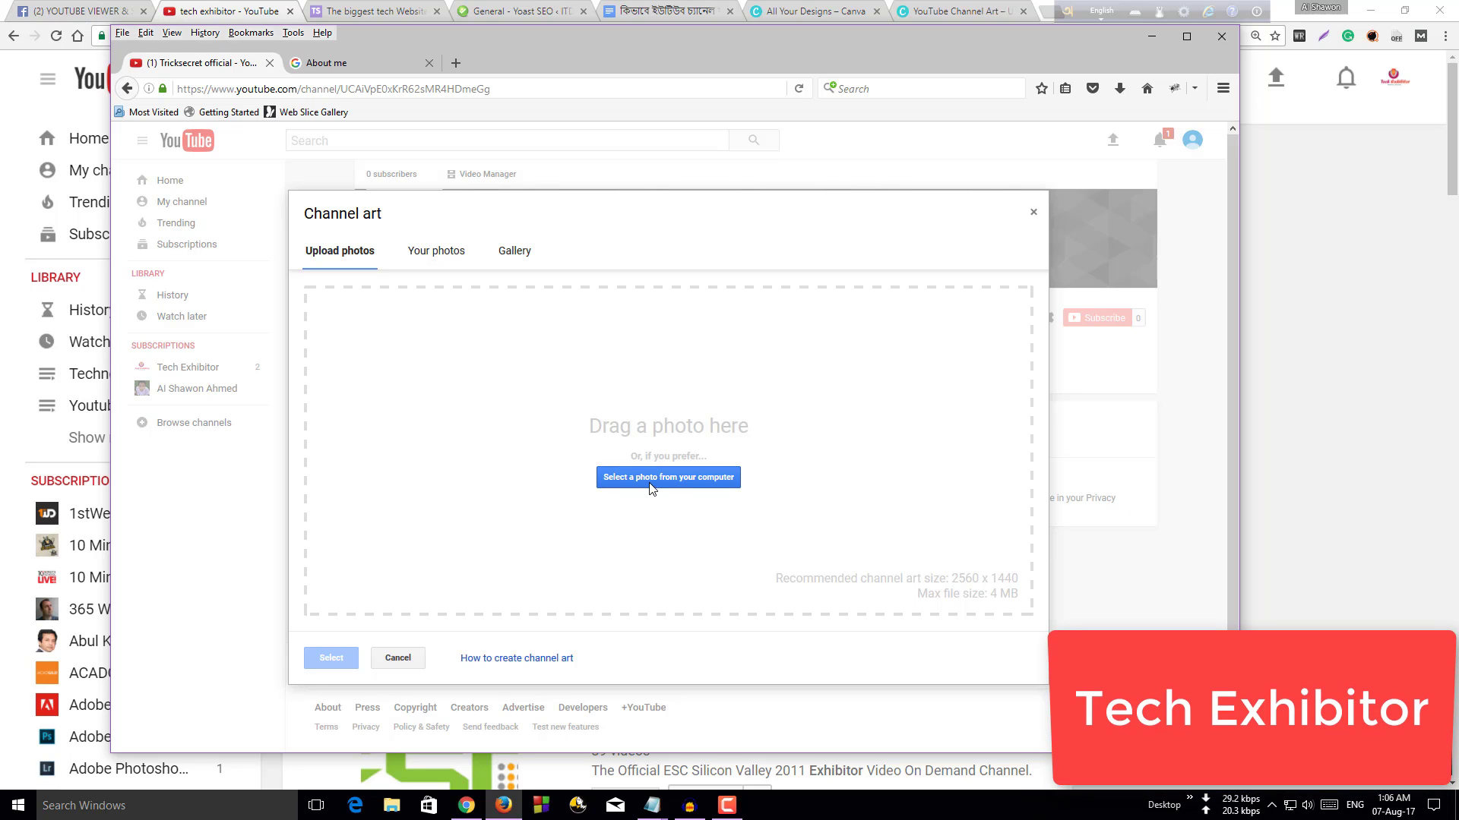
click(669, 479)
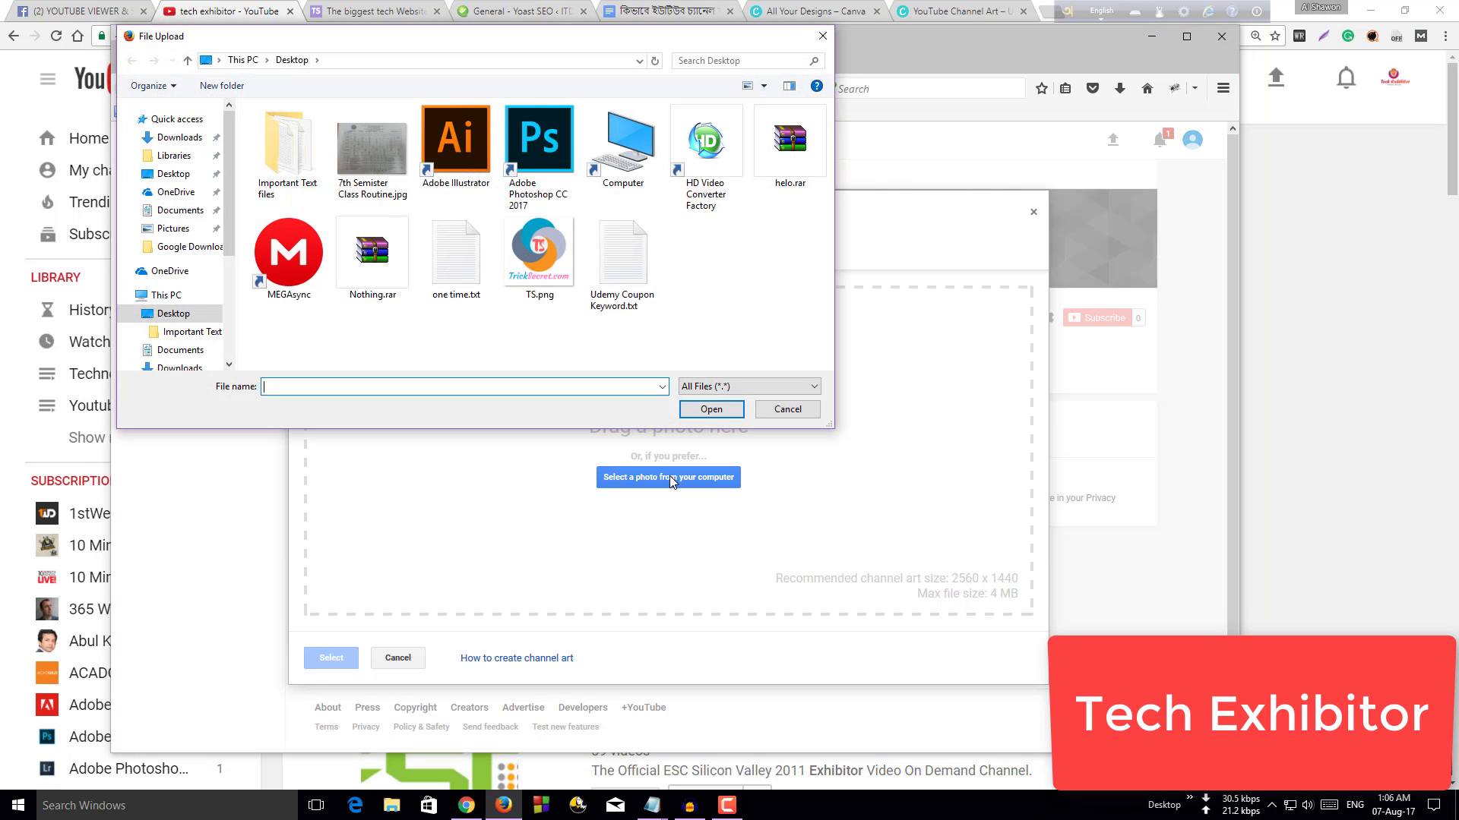
click(788, 415)
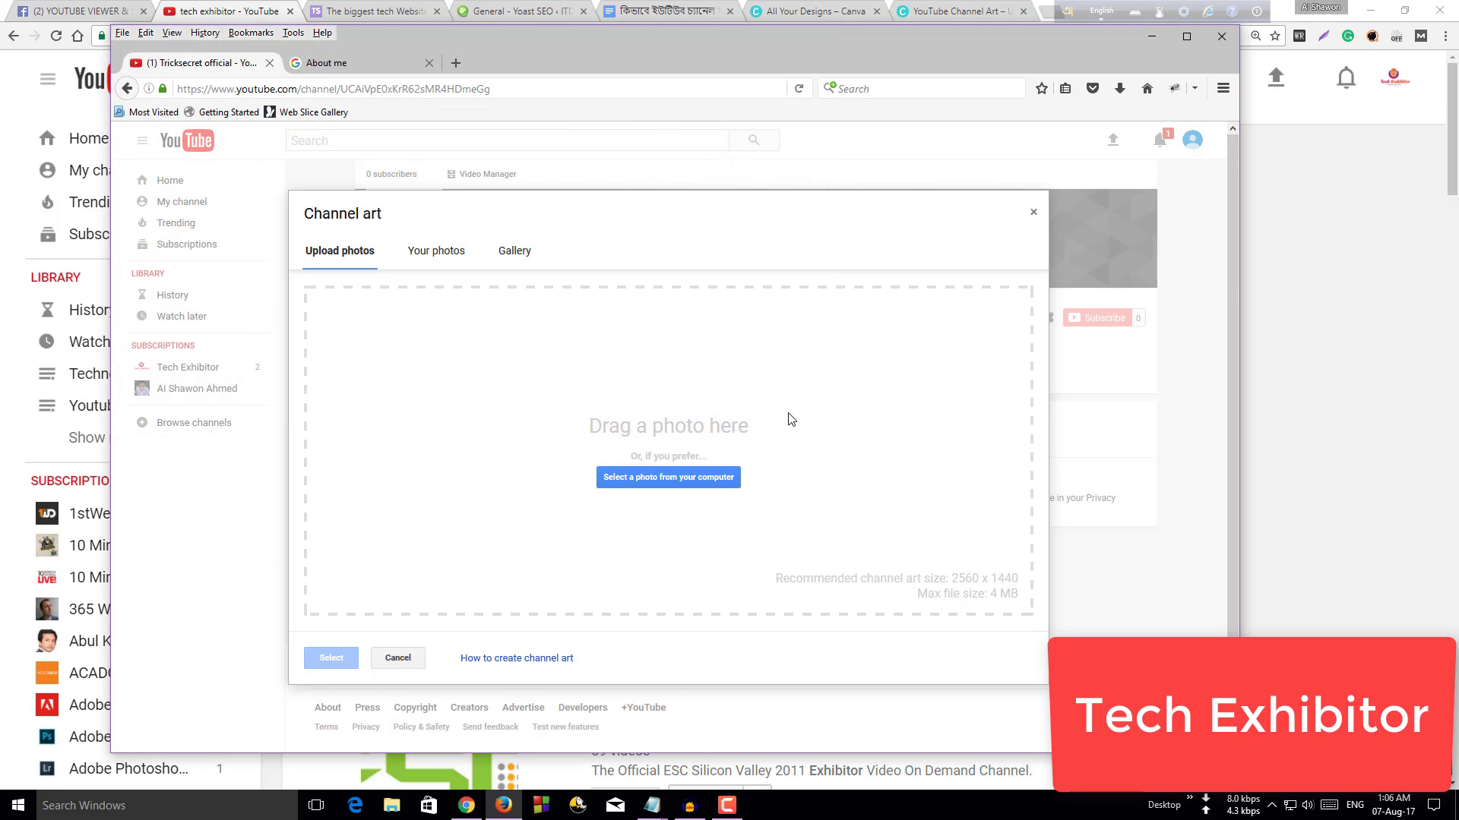
- Choose the gallery image of the girl holding a sign, check its crop and device preview, and set it as the channel art
click(515, 252)
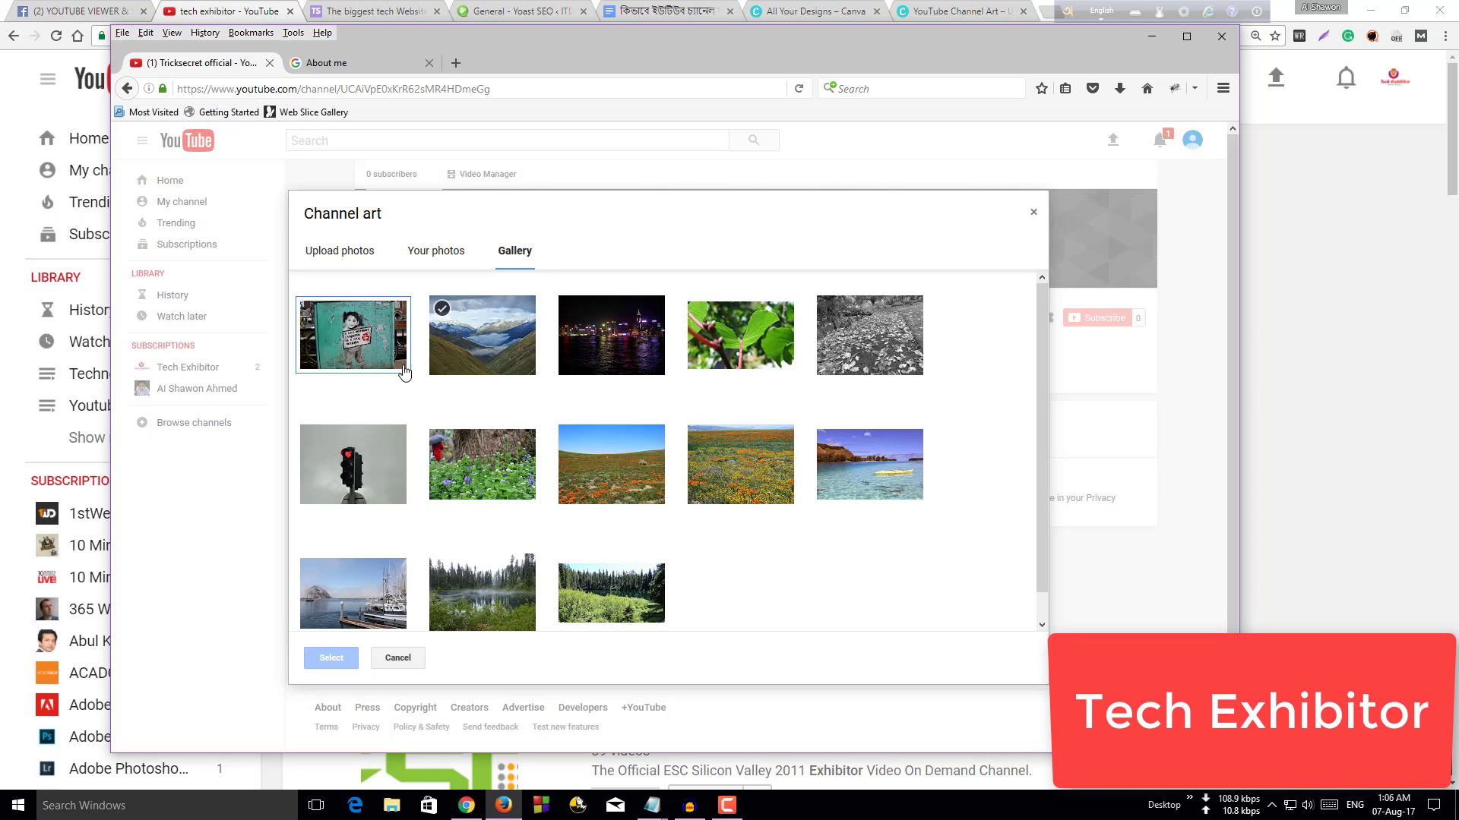
click(382, 360)
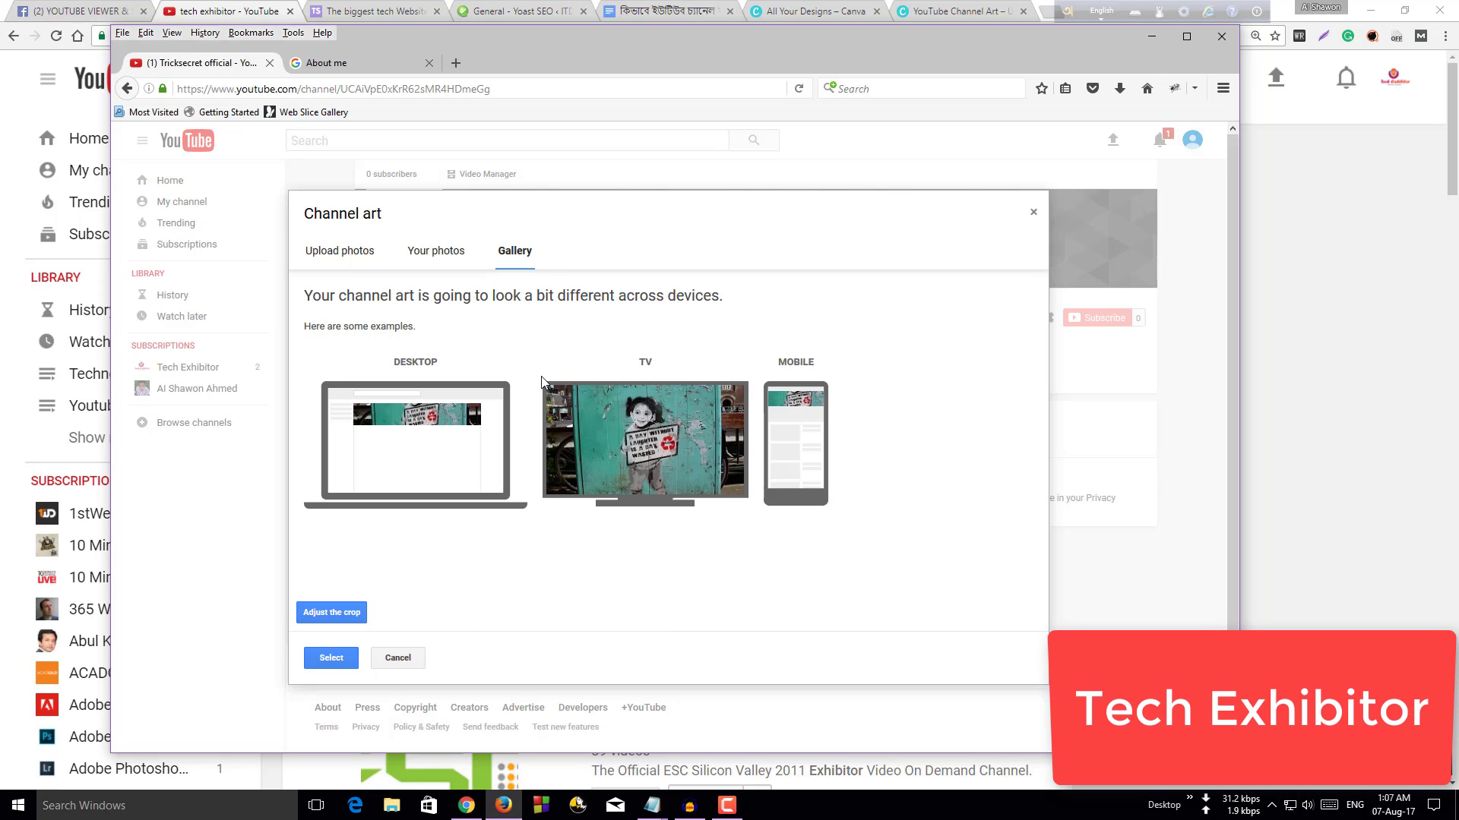
click(338, 614)
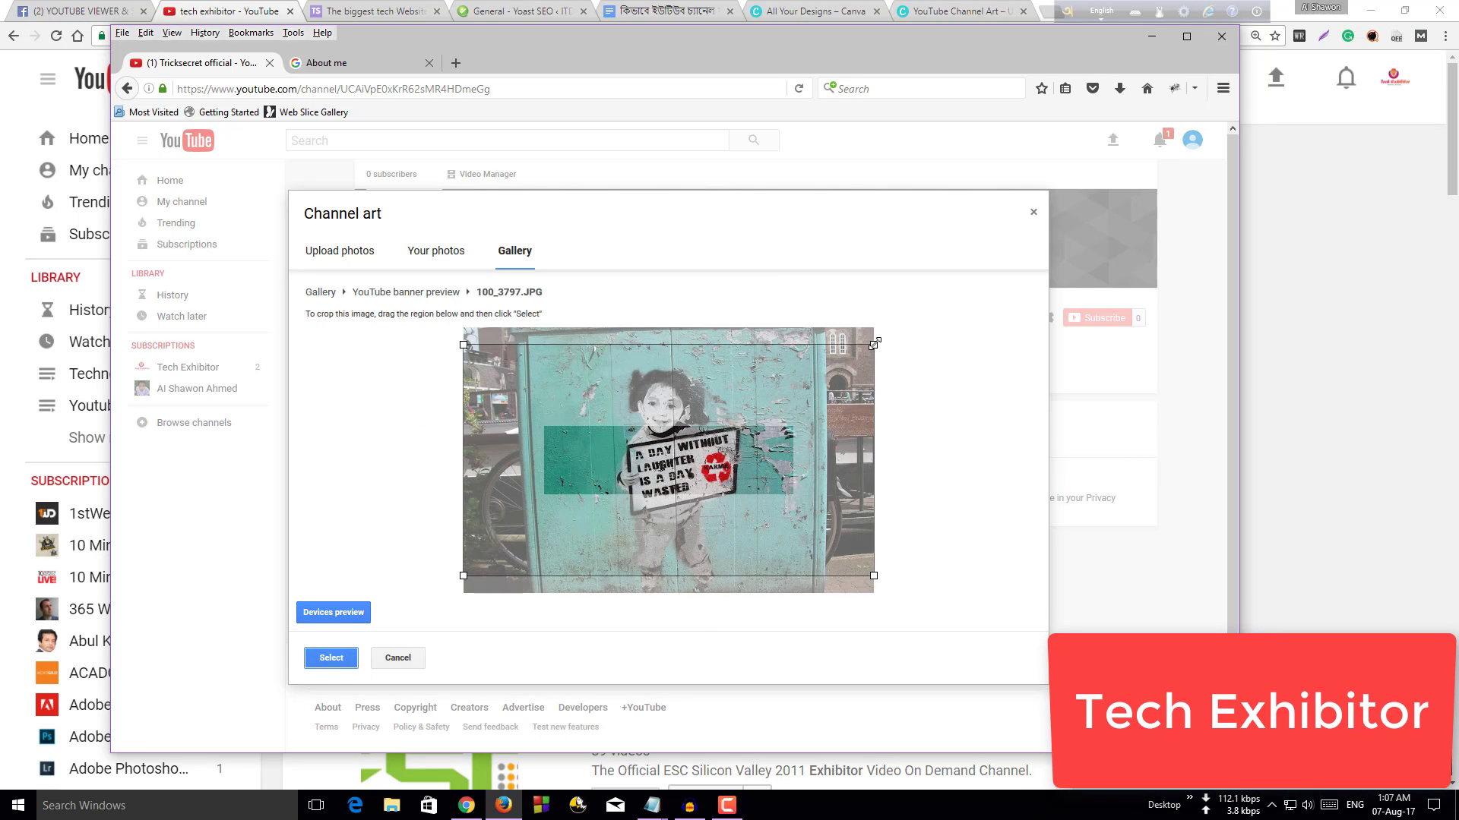
click(345, 613)
click(338, 659)
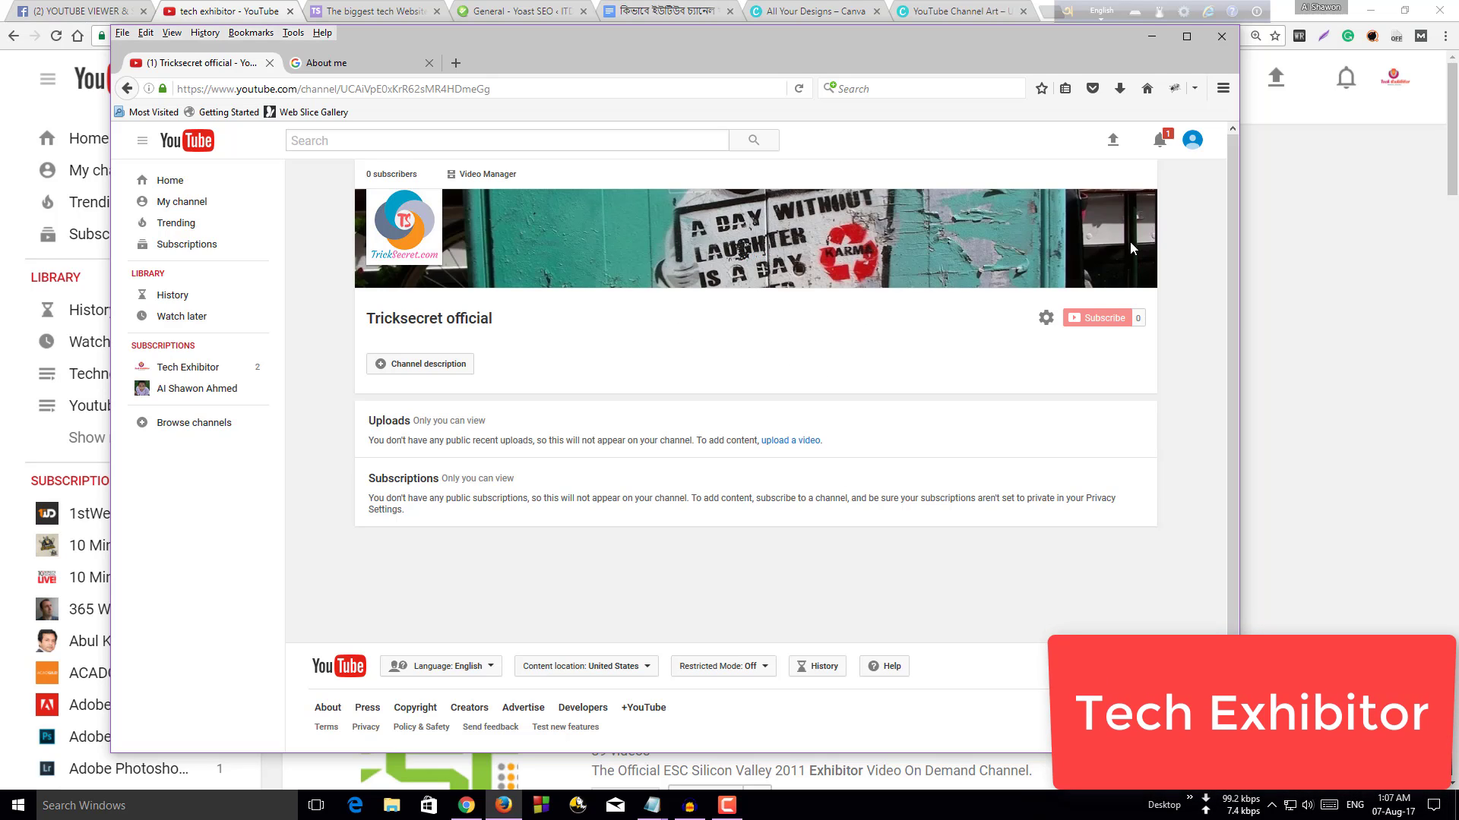
- Review the channel description item in the Google Docs outline and return to the channel page in Firefox
mouse_move(1001, 273)
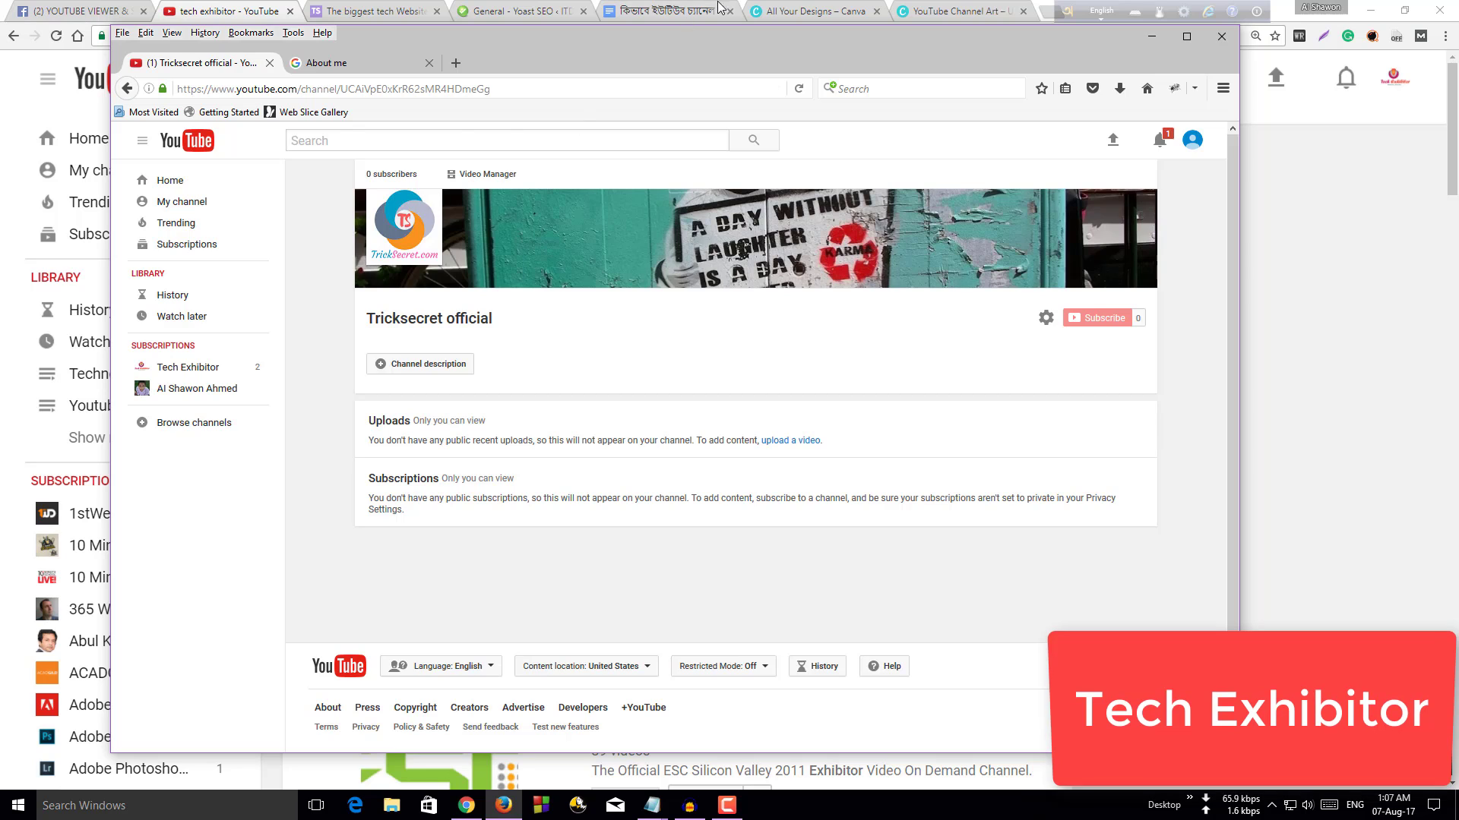
click(665, 11)
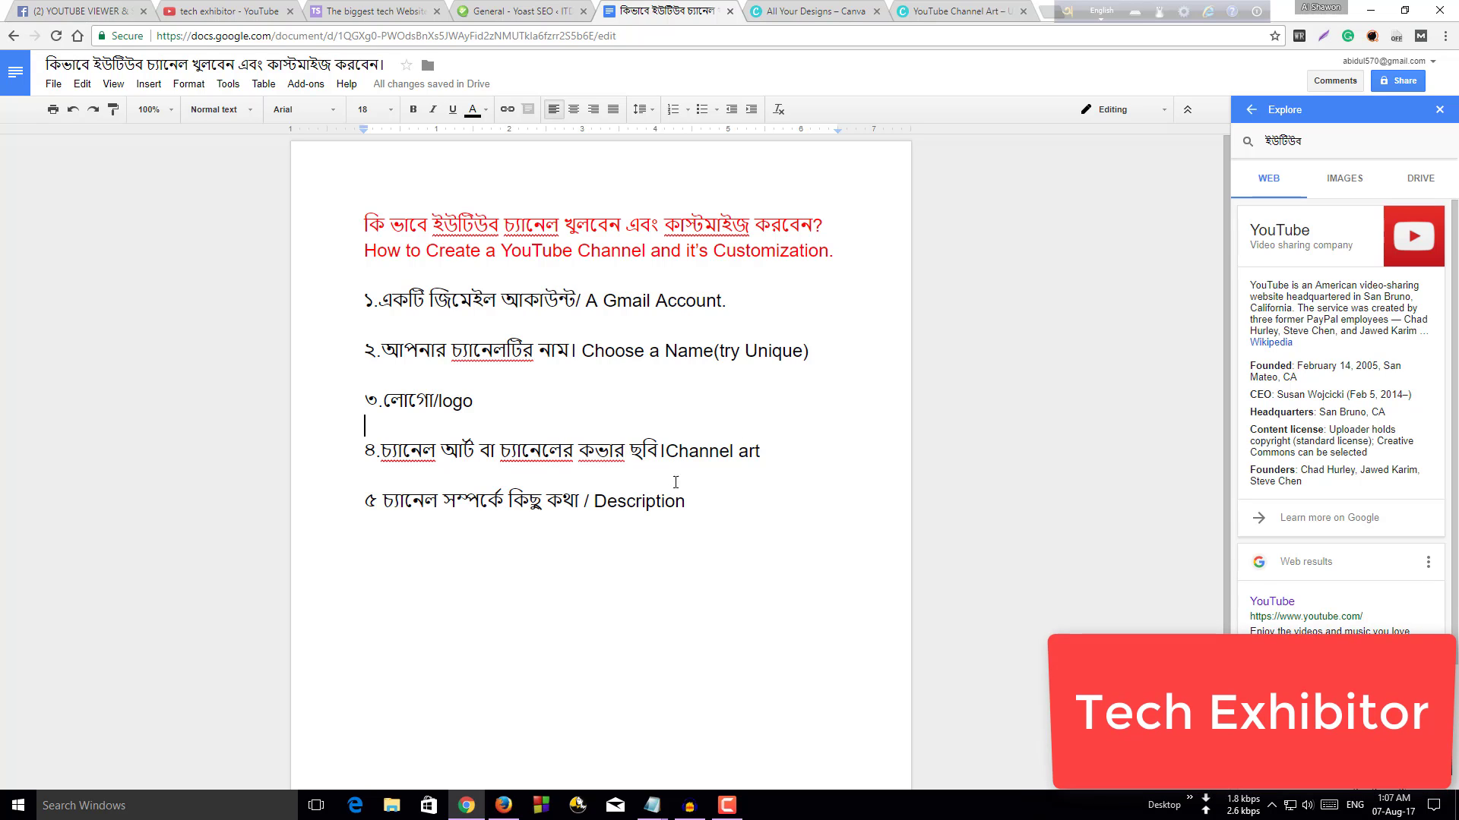
drag(690, 502, 469, 493)
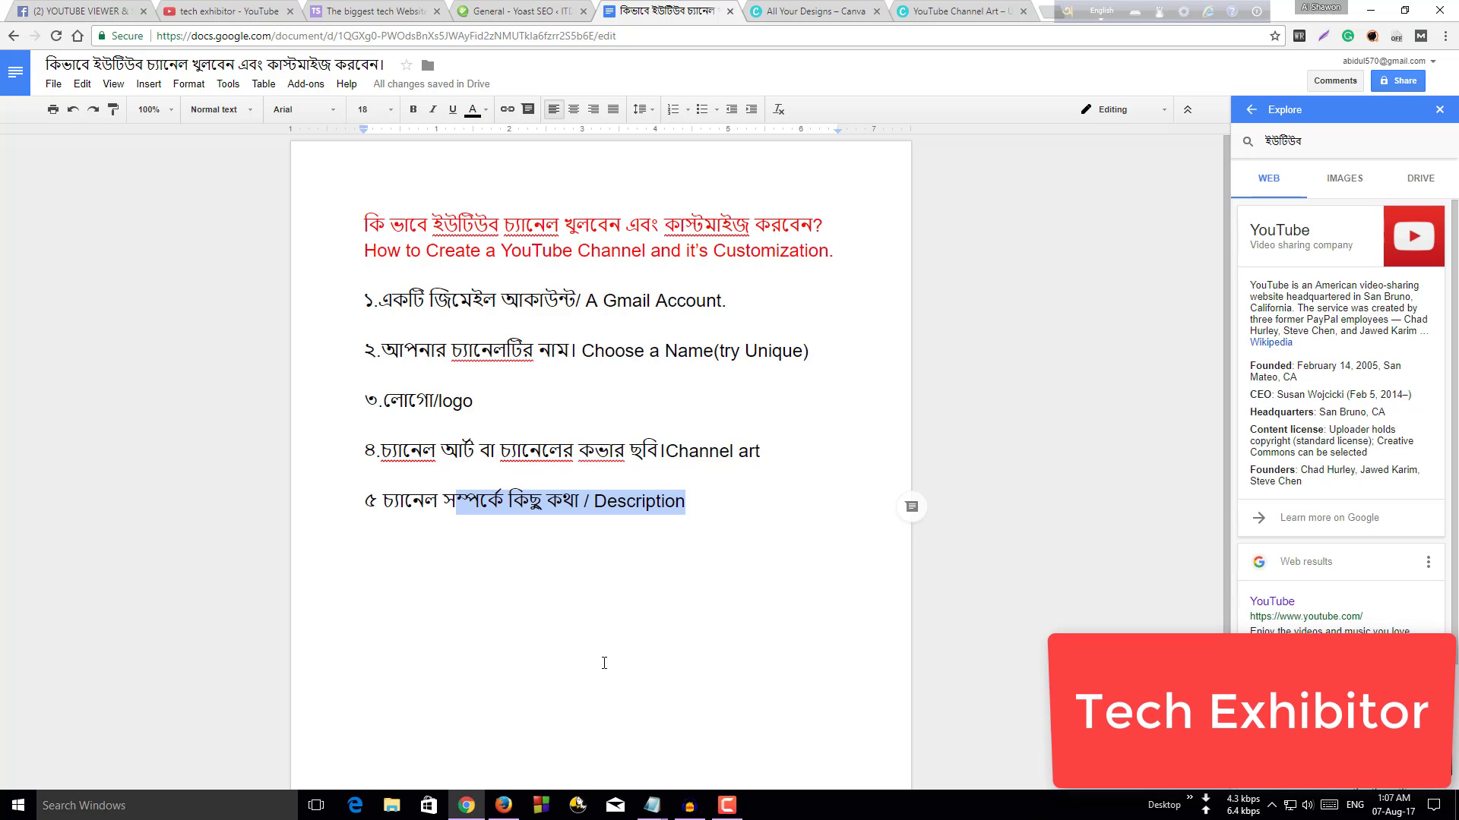
click(503, 805)
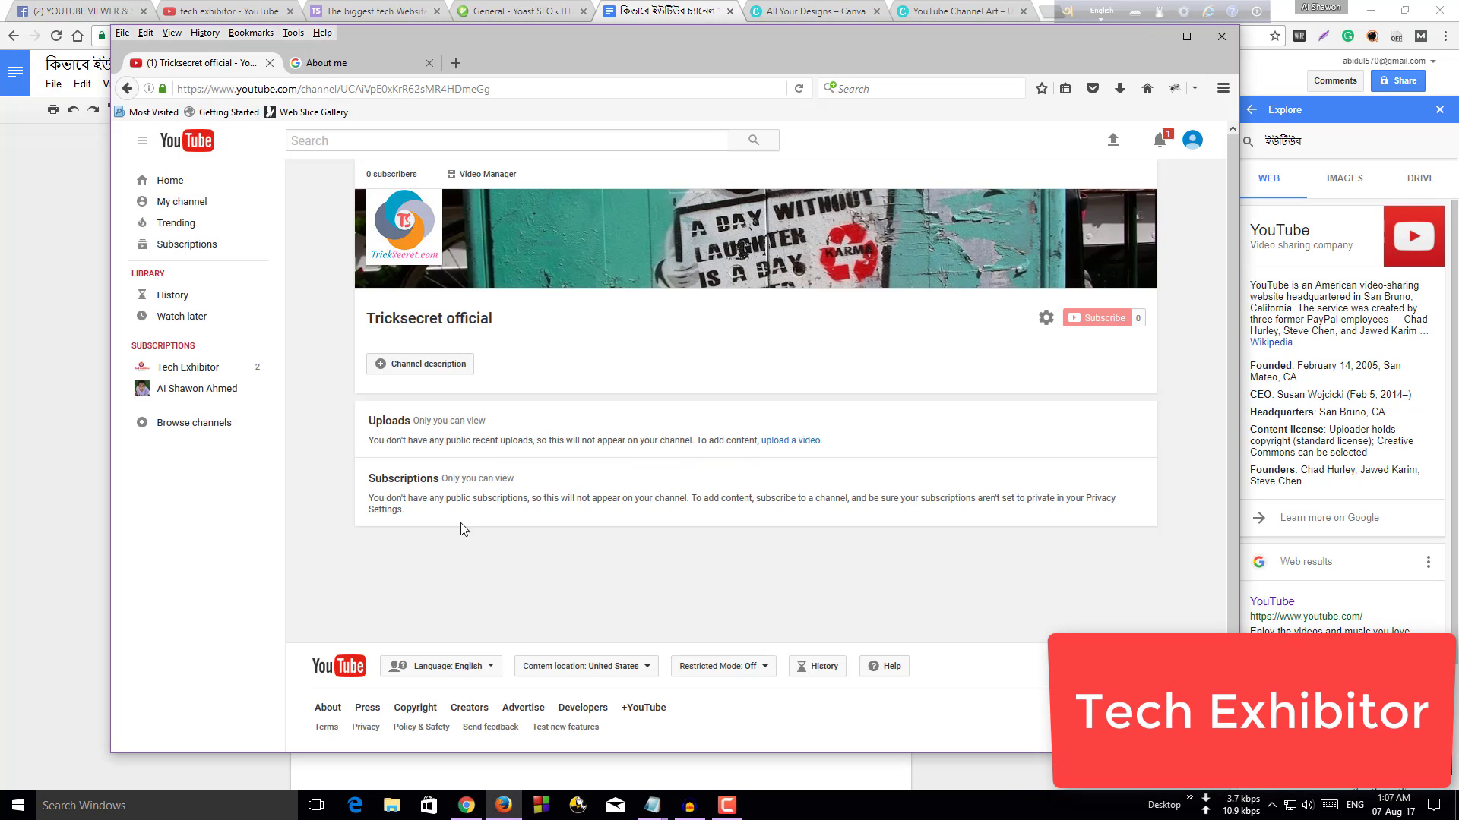
- Copy the About Us paragraph from the tricksecret.com footer in Chrome, save it as the channel description in Firefox, and expand the full text
click(422, 373)
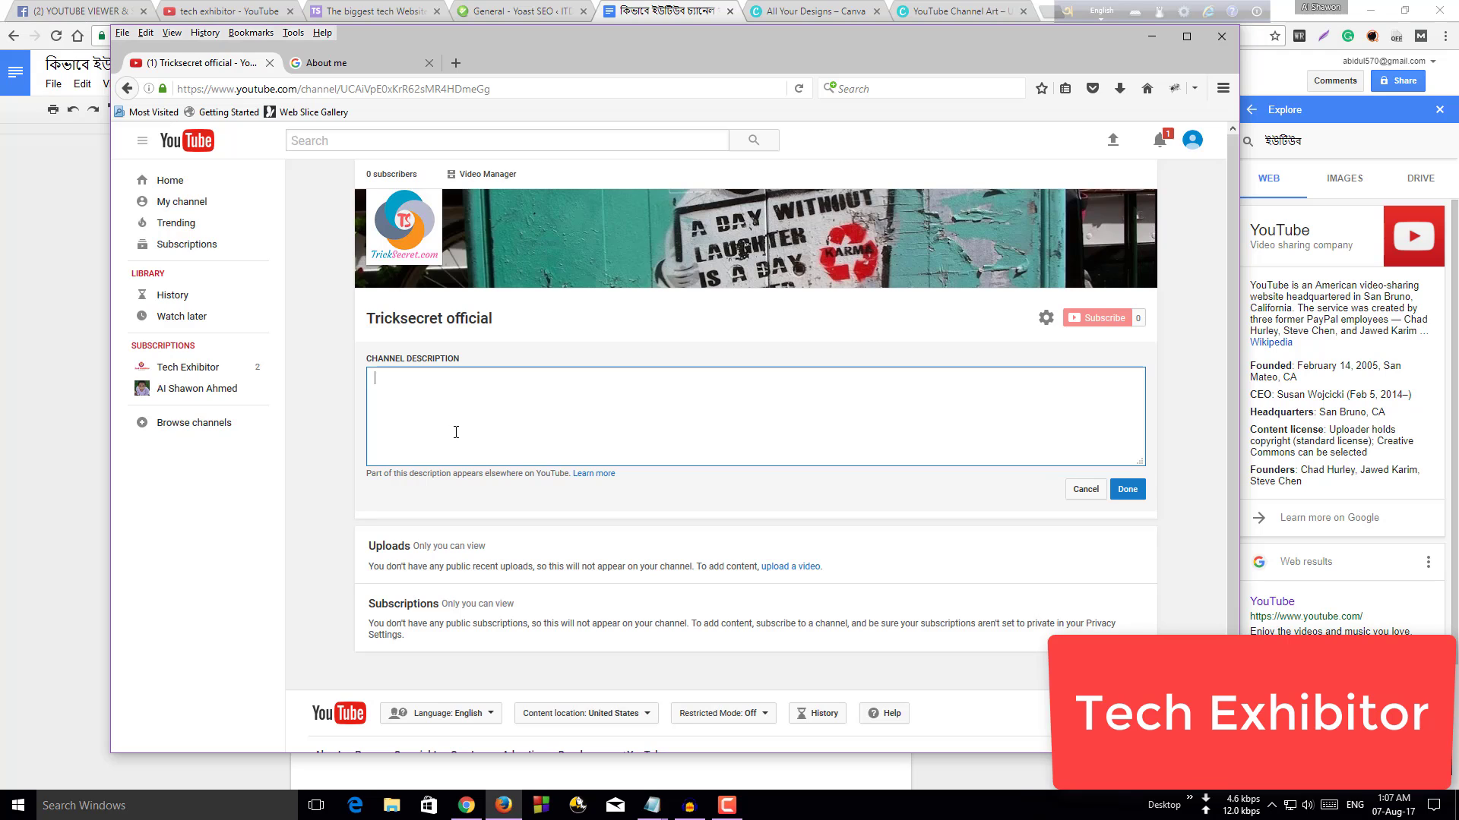
click(373, 11)
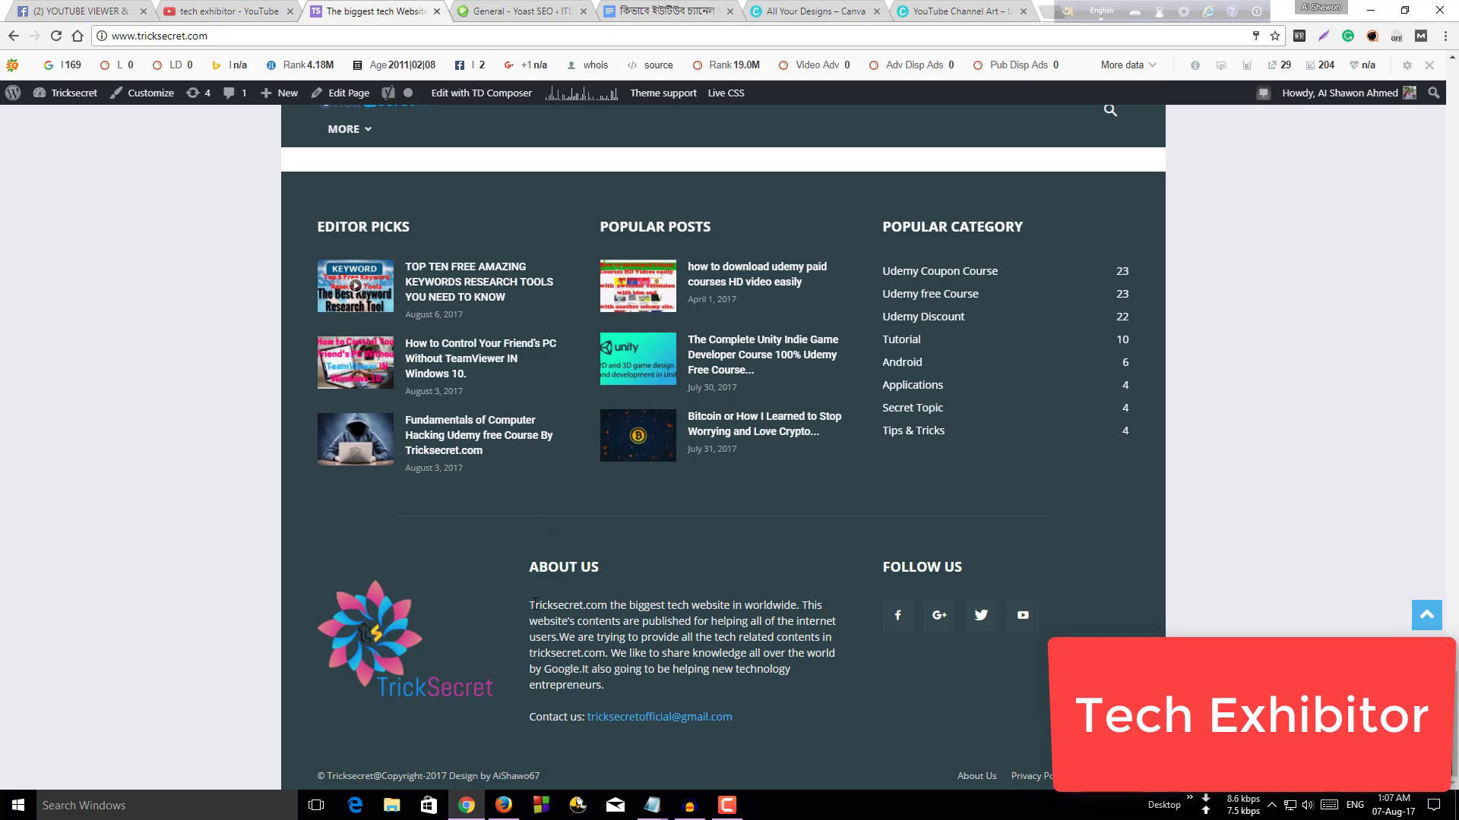
drag(531, 604, 692, 681)
key(ctrl+c)
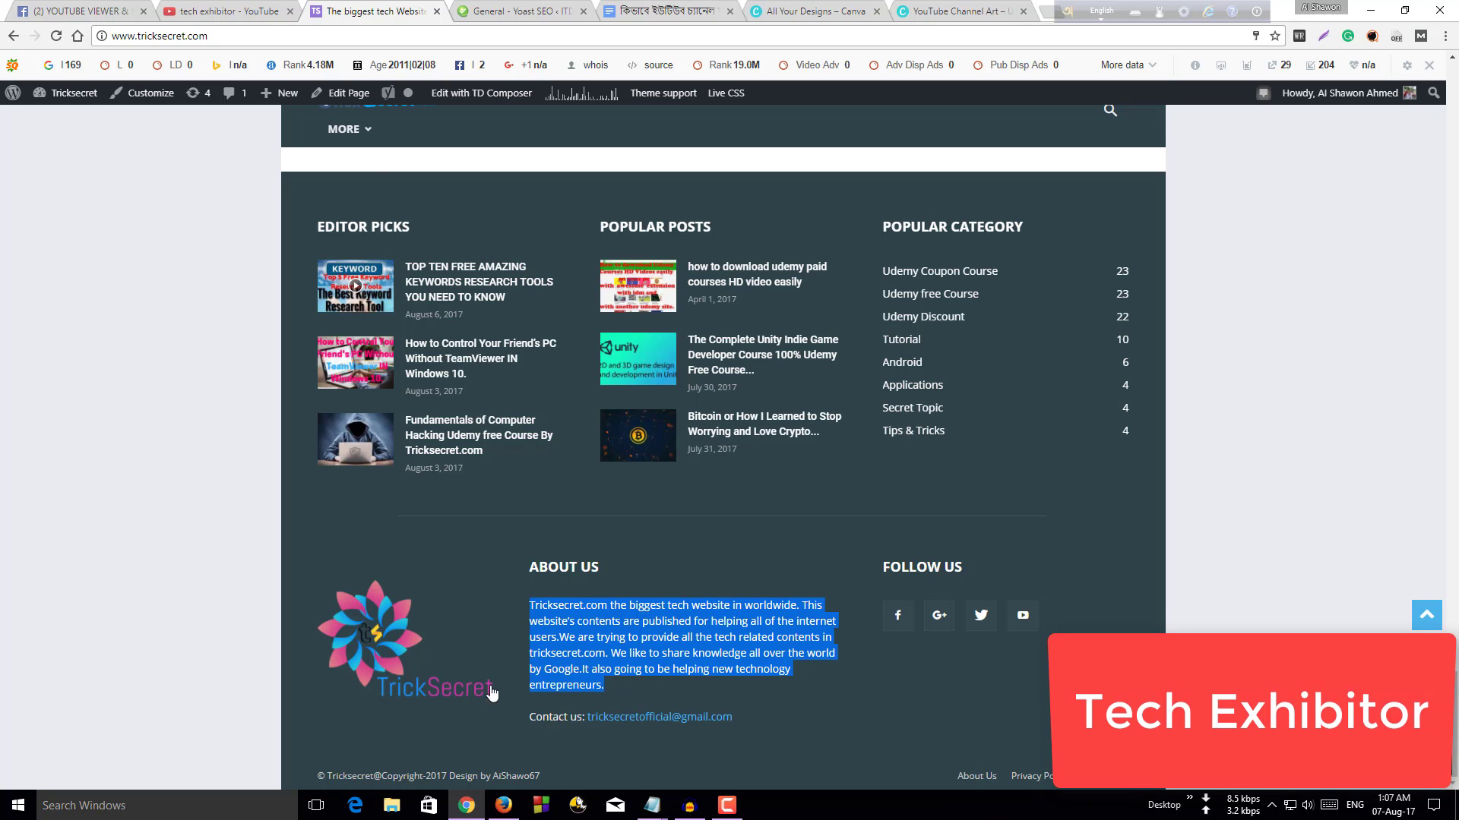
click(503, 805)
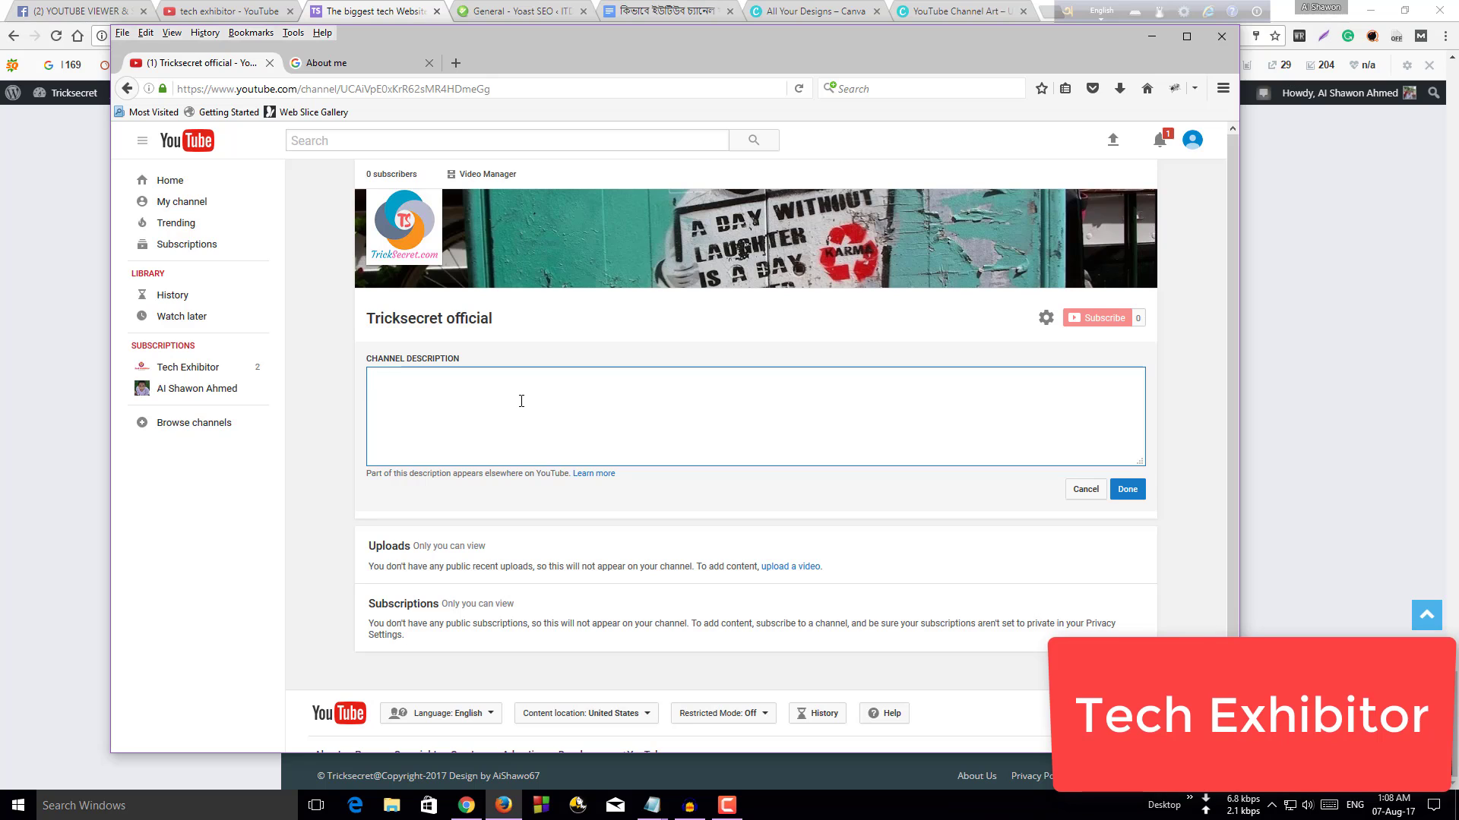
key(ctrl+v)
click(1123, 488)
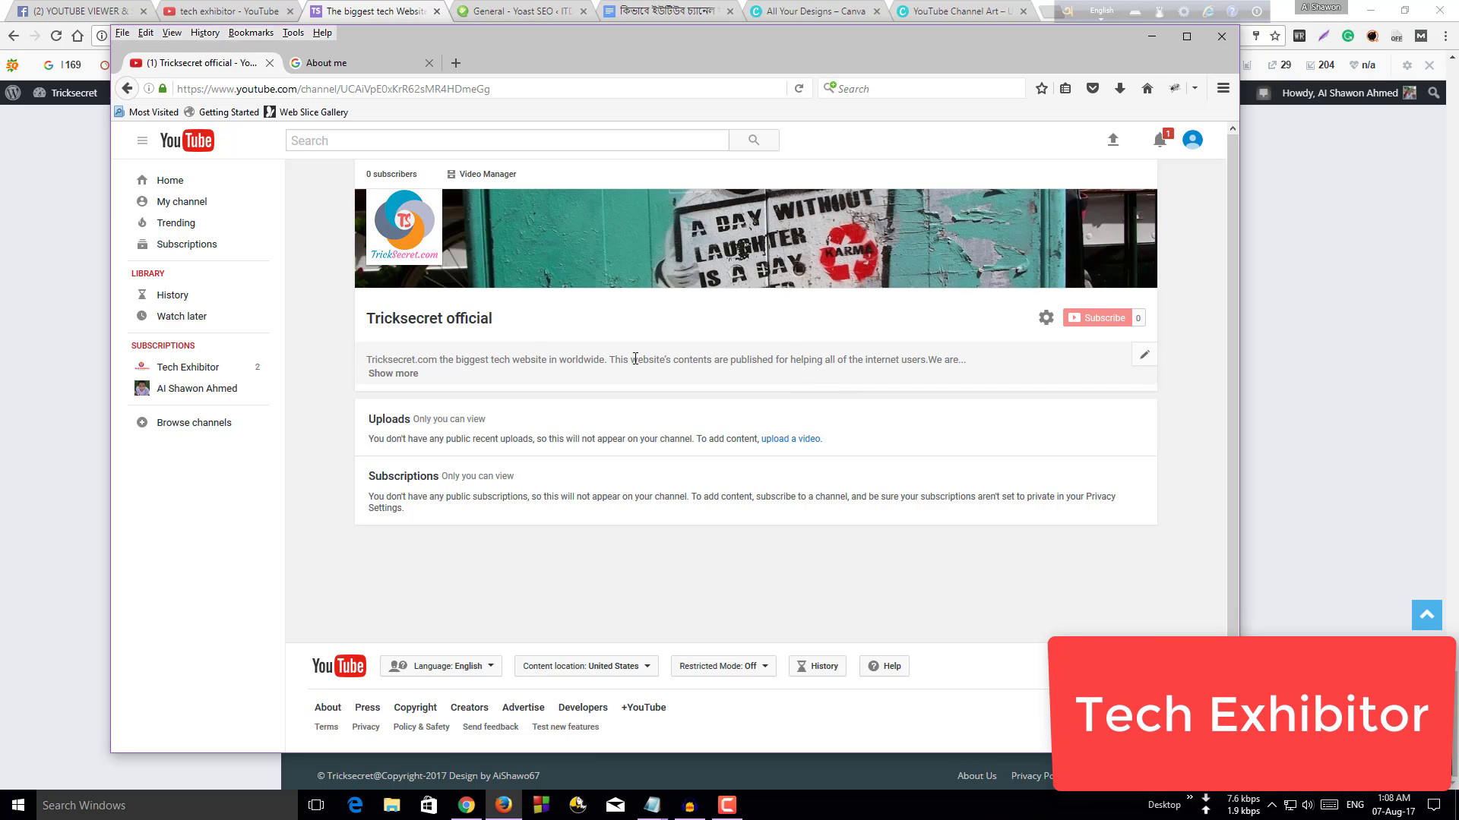
click(400, 374)
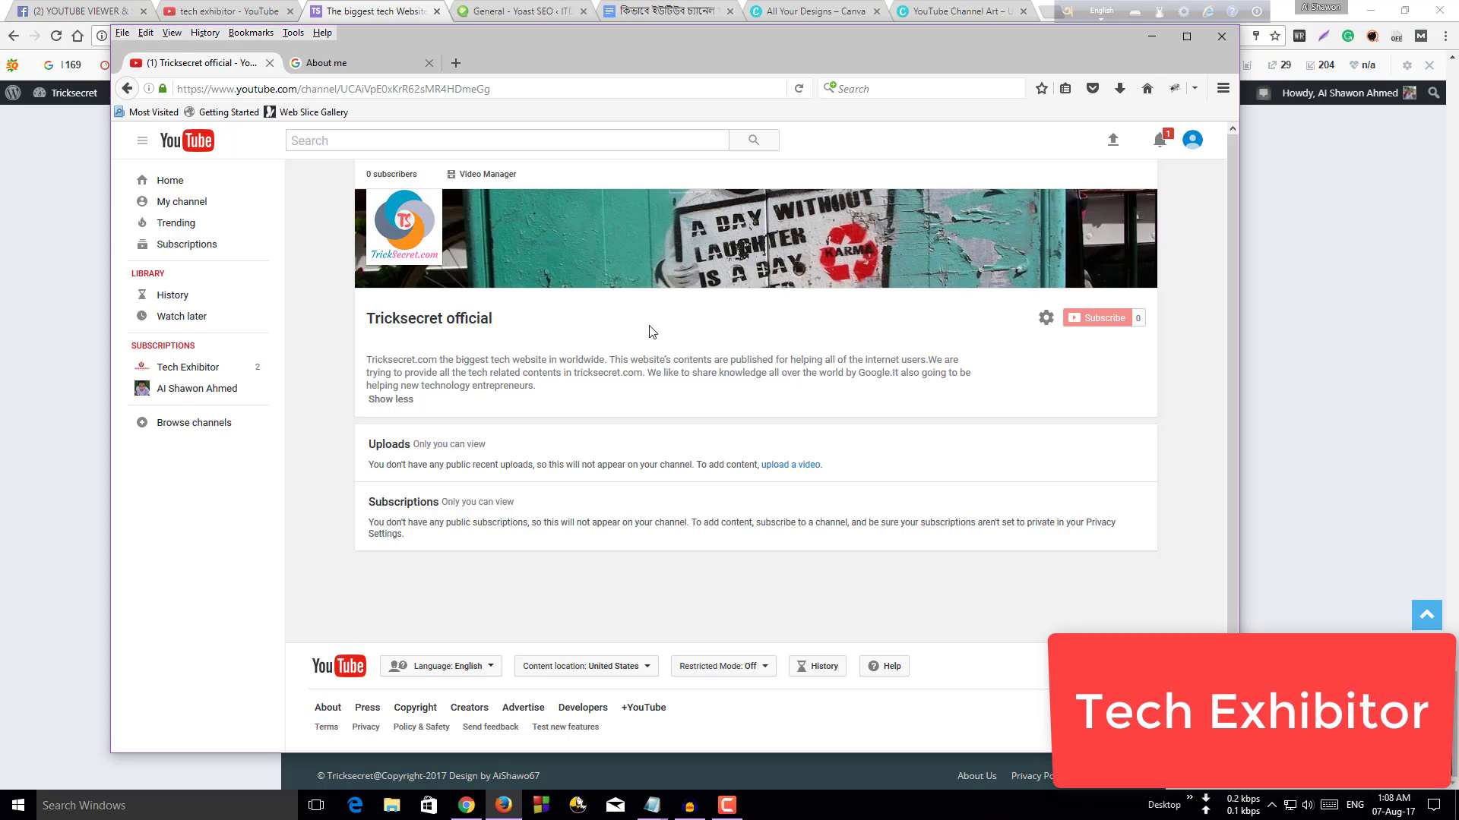
- Turn on Customize the layout of your channel in the channel settings and save
click(1045, 319)
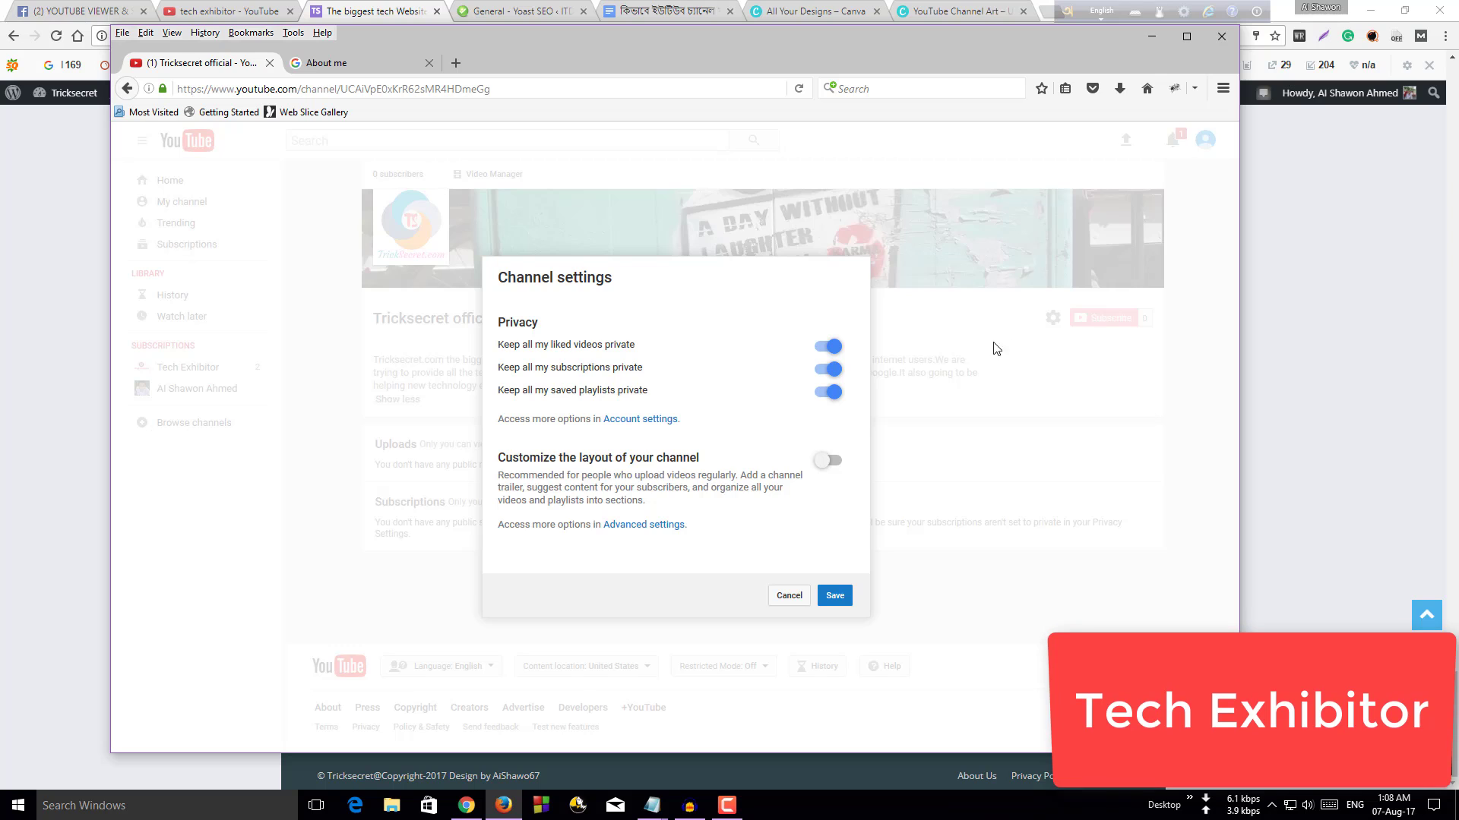
click(838, 468)
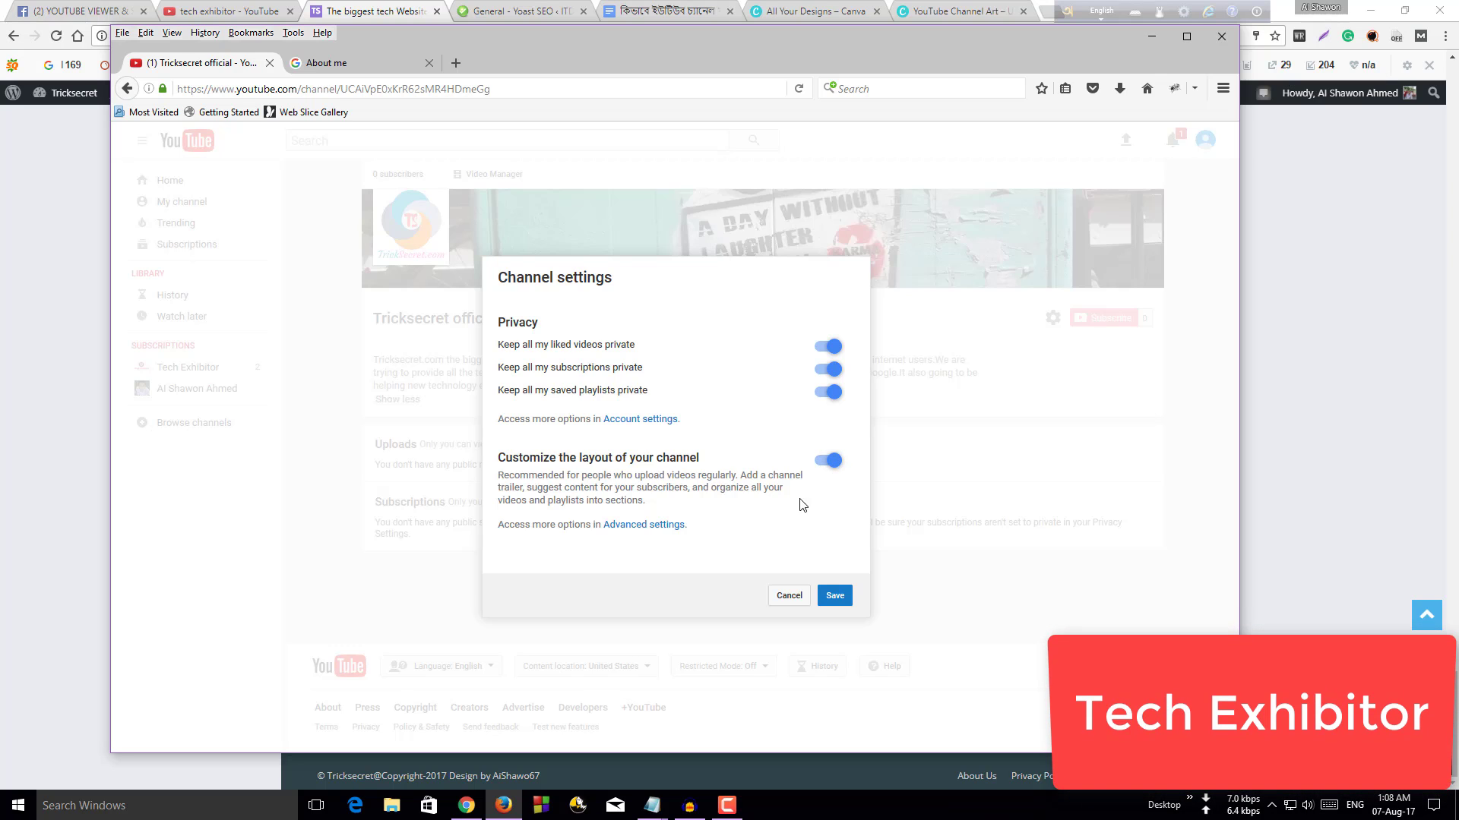
click(834, 597)
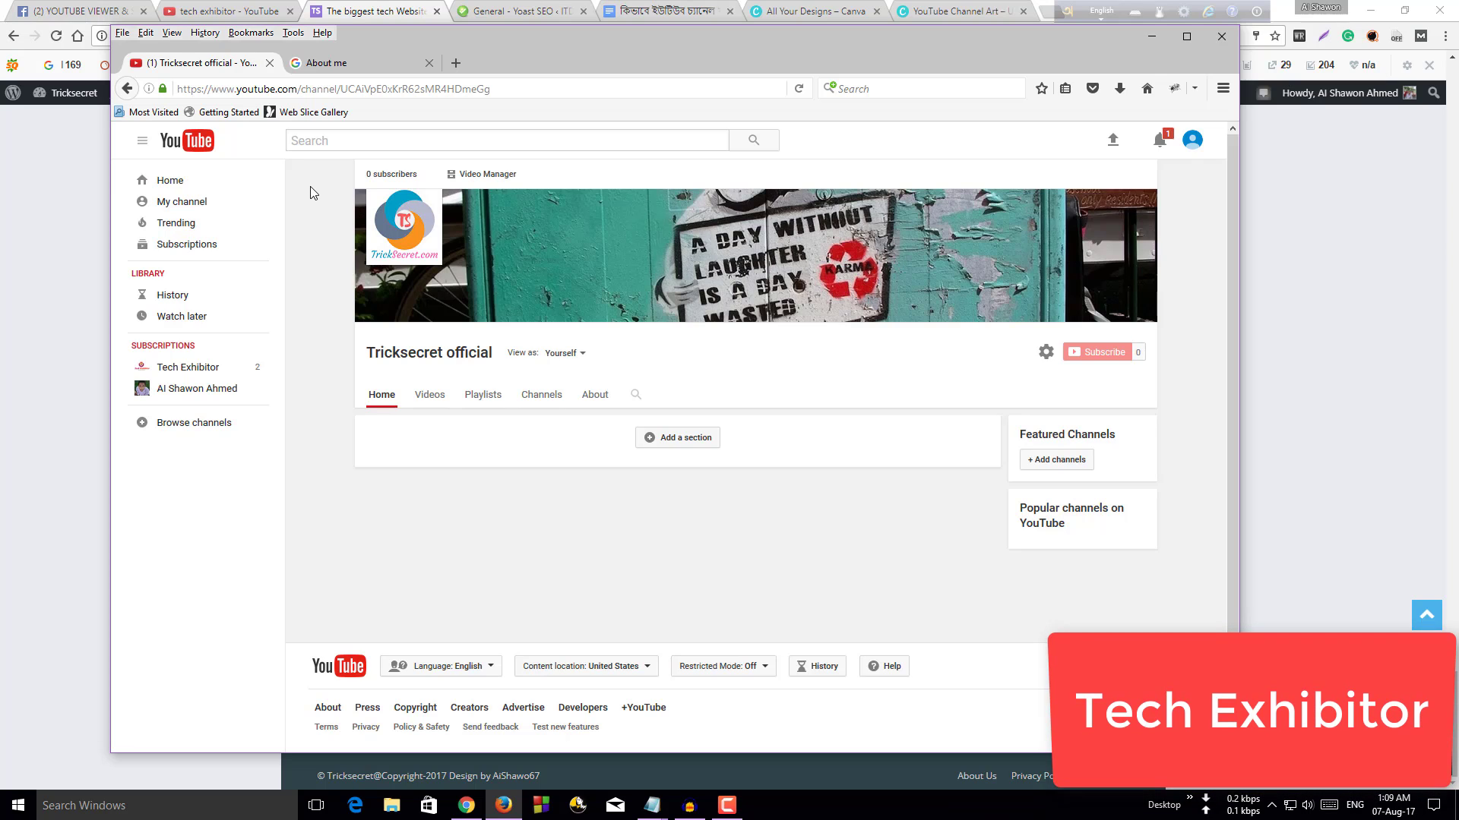
- Go to the YouTube home page and open the channel's Creator Studio dashboard
click(170, 179)
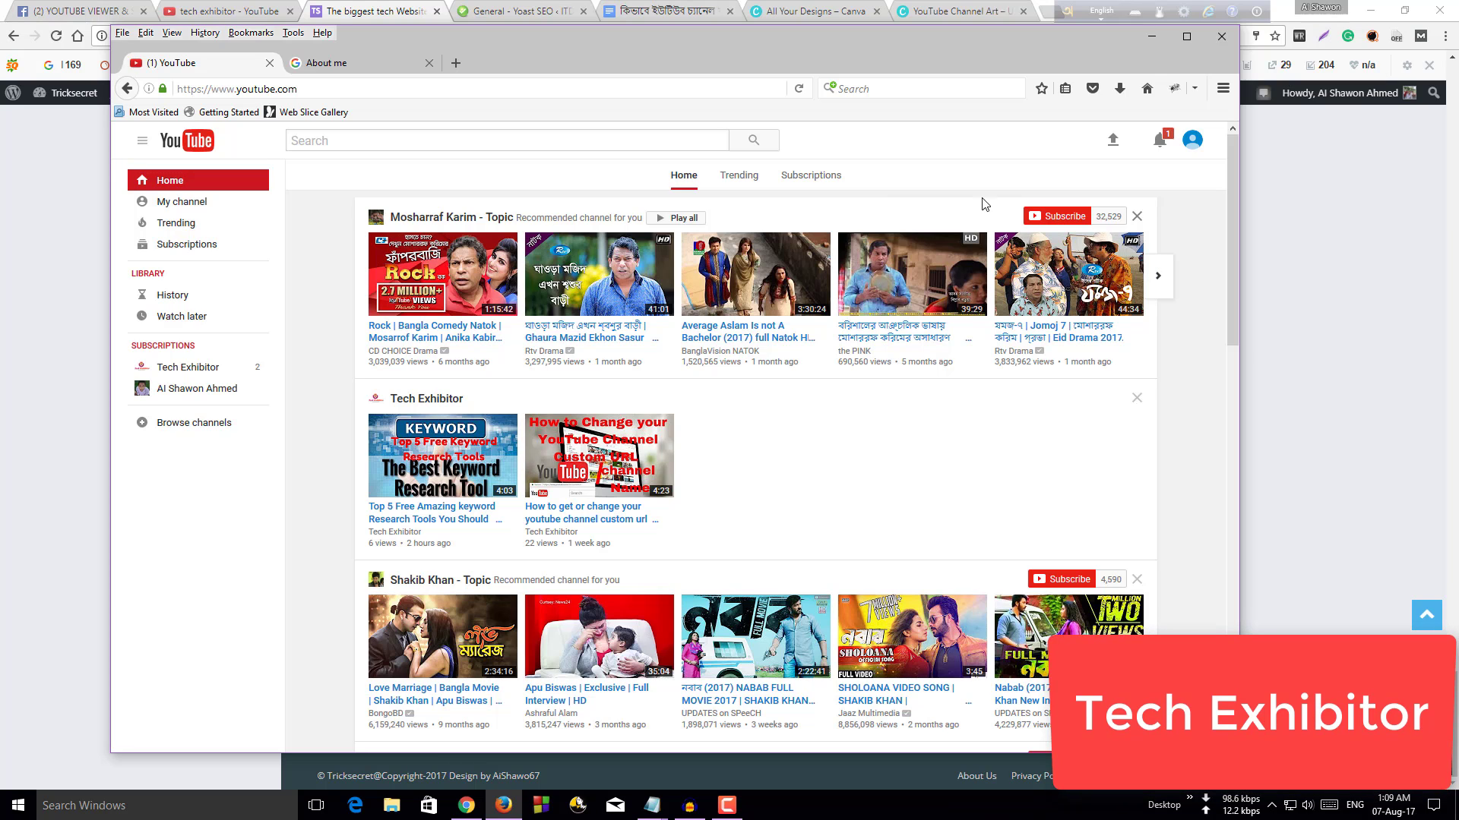
click(1192, 140)
click(1120, 242)
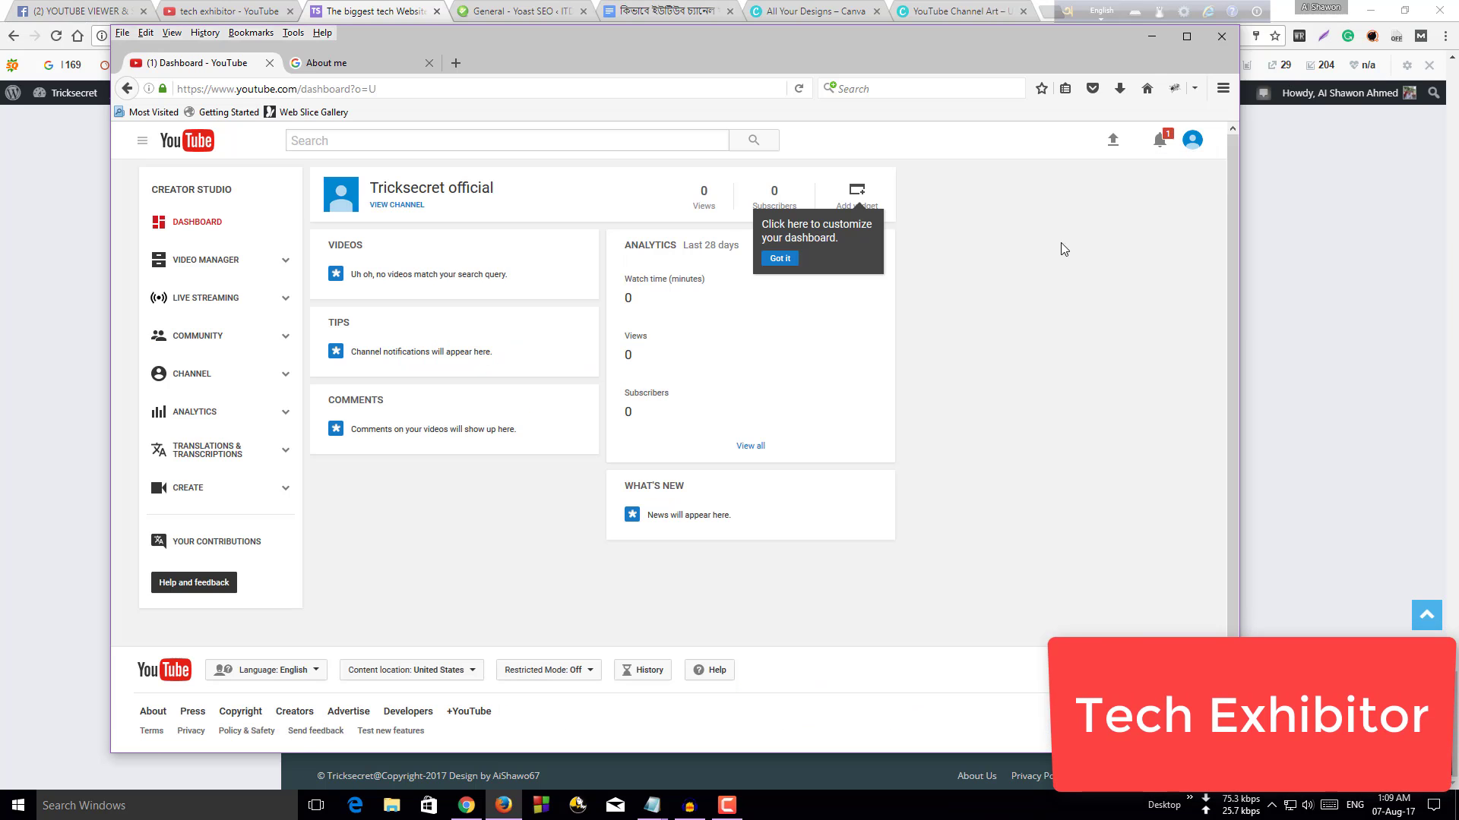
- Open the video upload page and set the upload privacy to Unlisted
click(1115, 149)
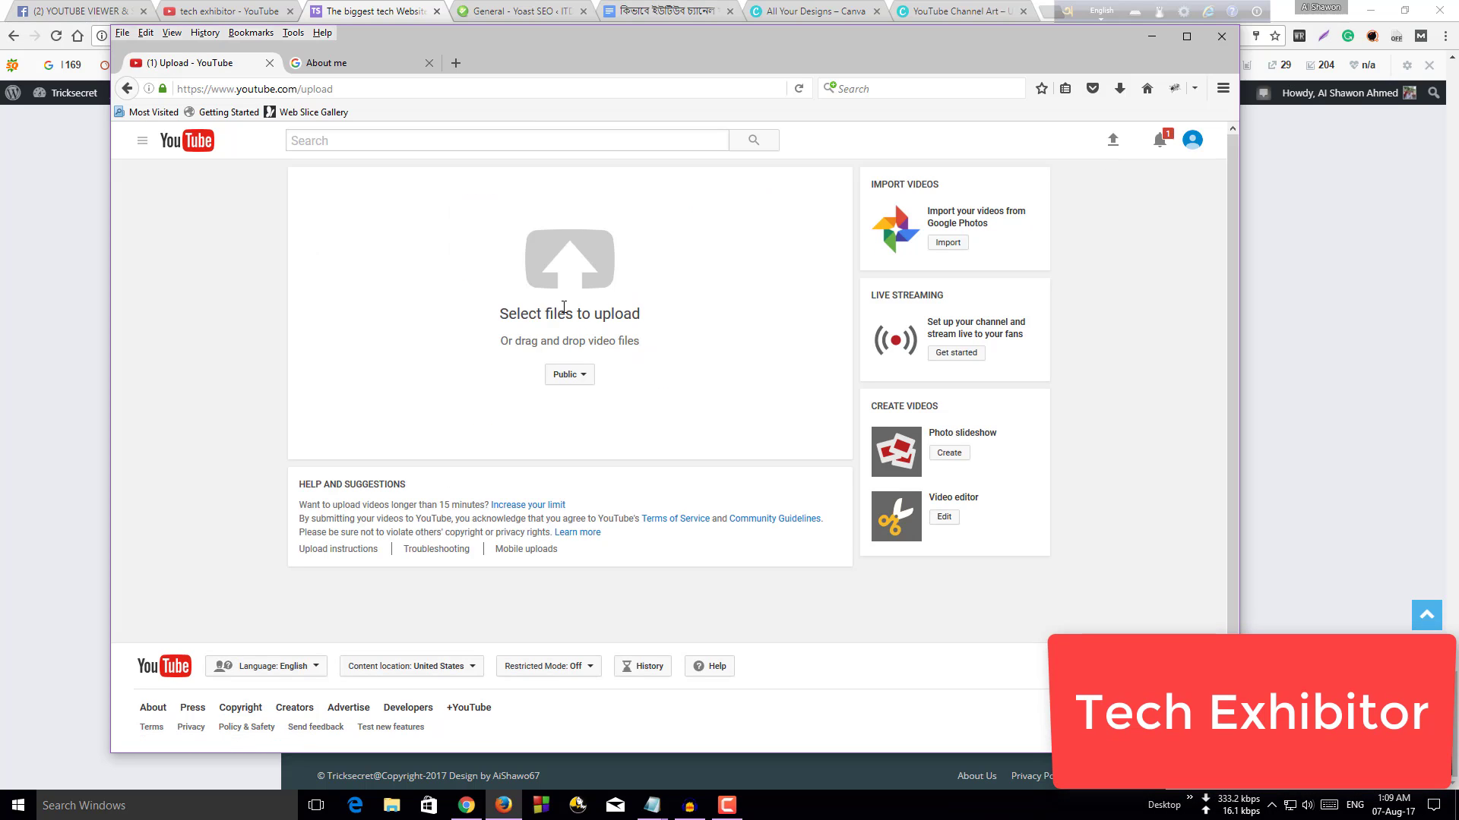
click(571, 374)
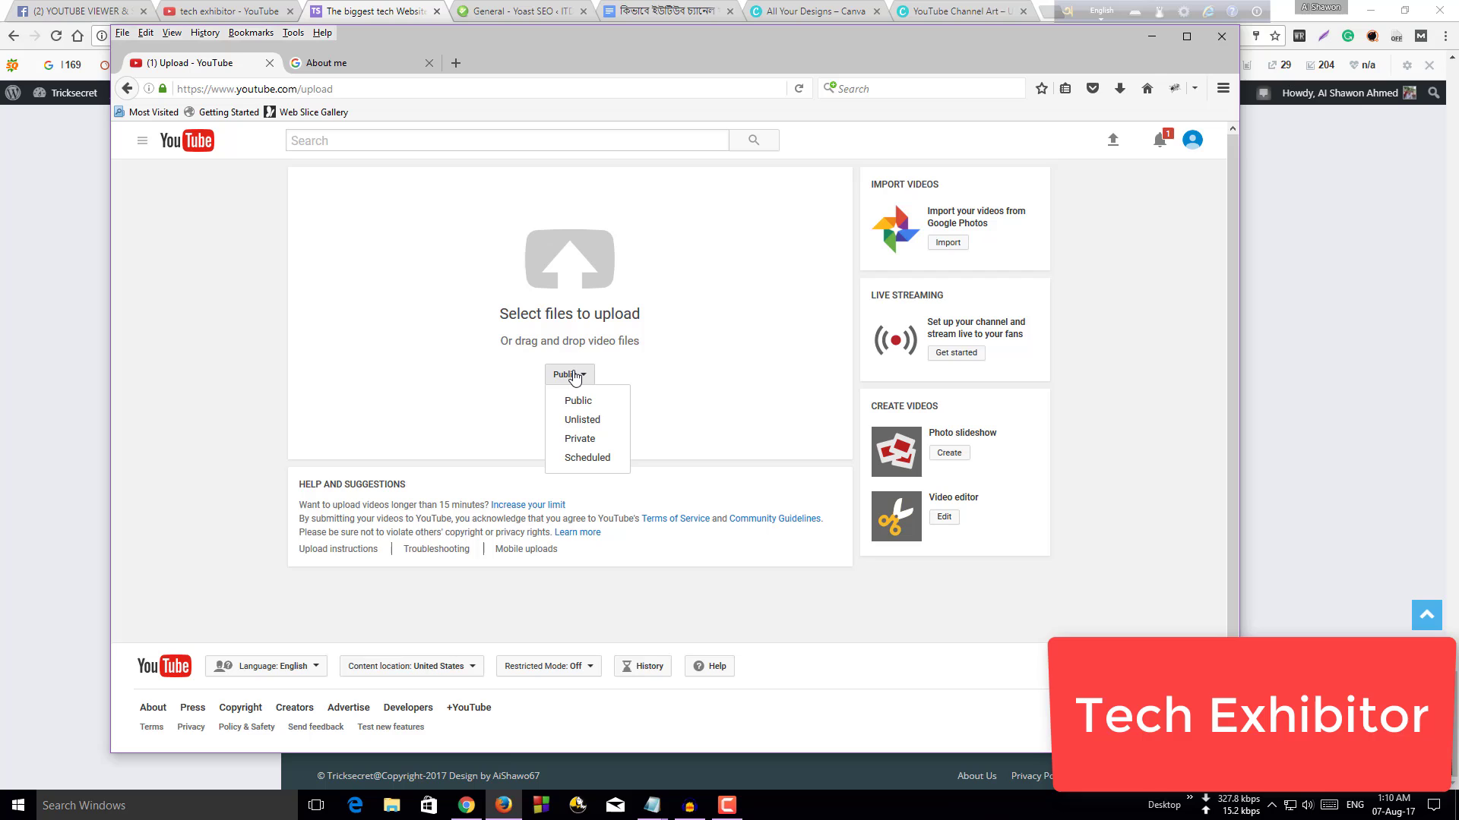
click(592, 422)
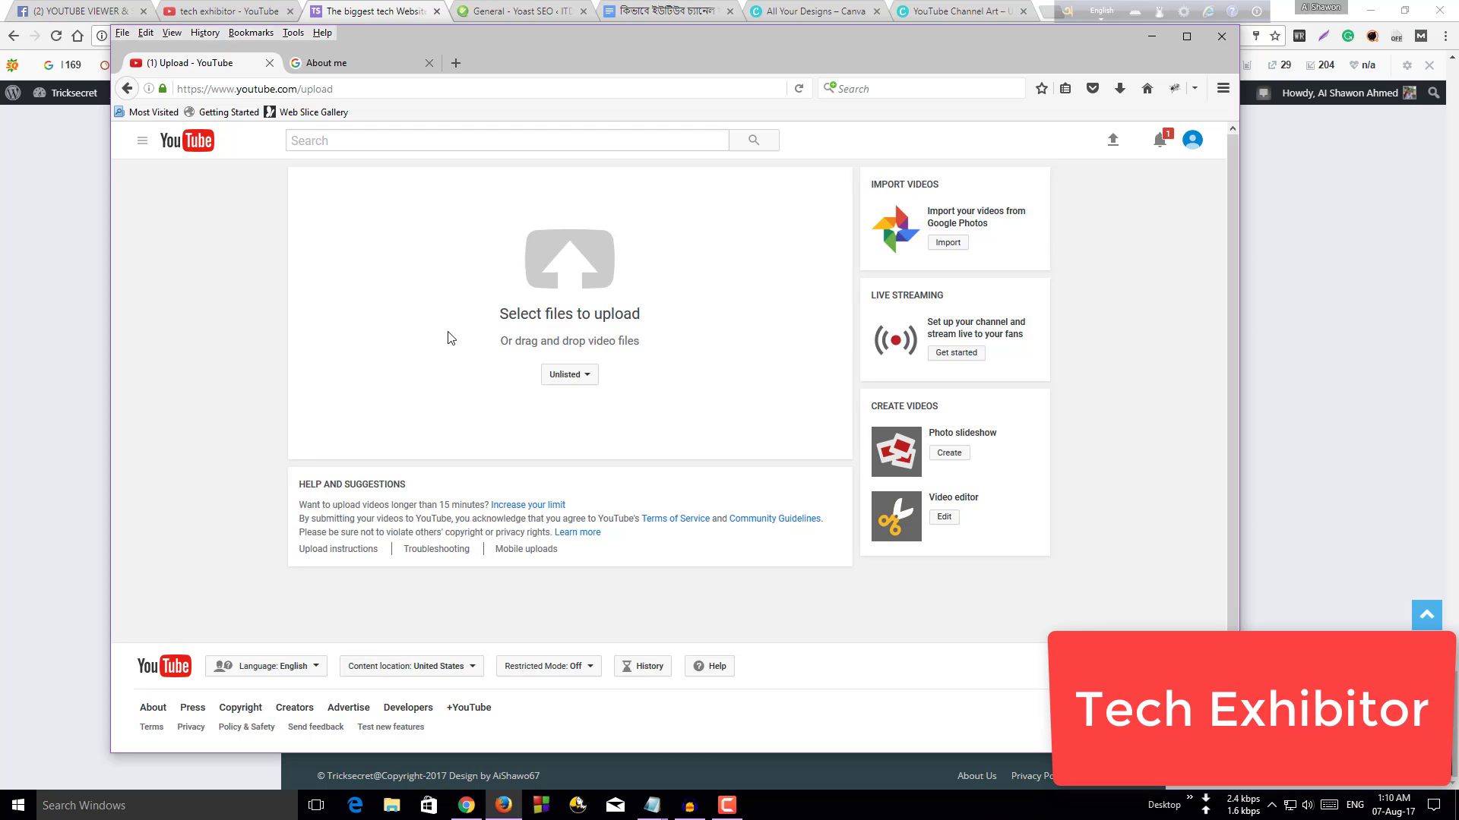
- Browse the Duet folder on Local Disk (F:) for a file to upload, and leave the file chooser without selecting one
click(545, 292)
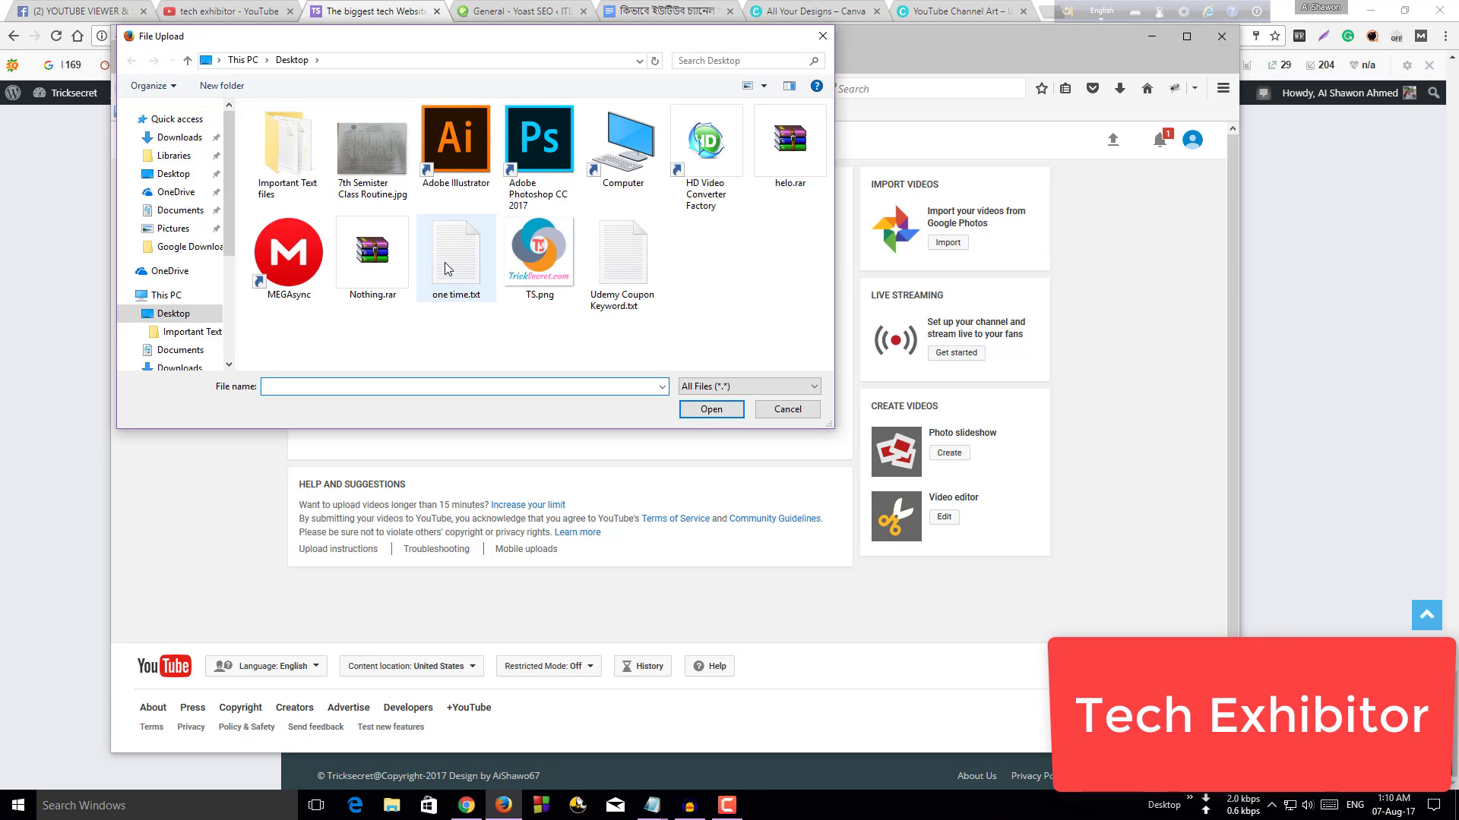
scroll(209, 220, down, 3)
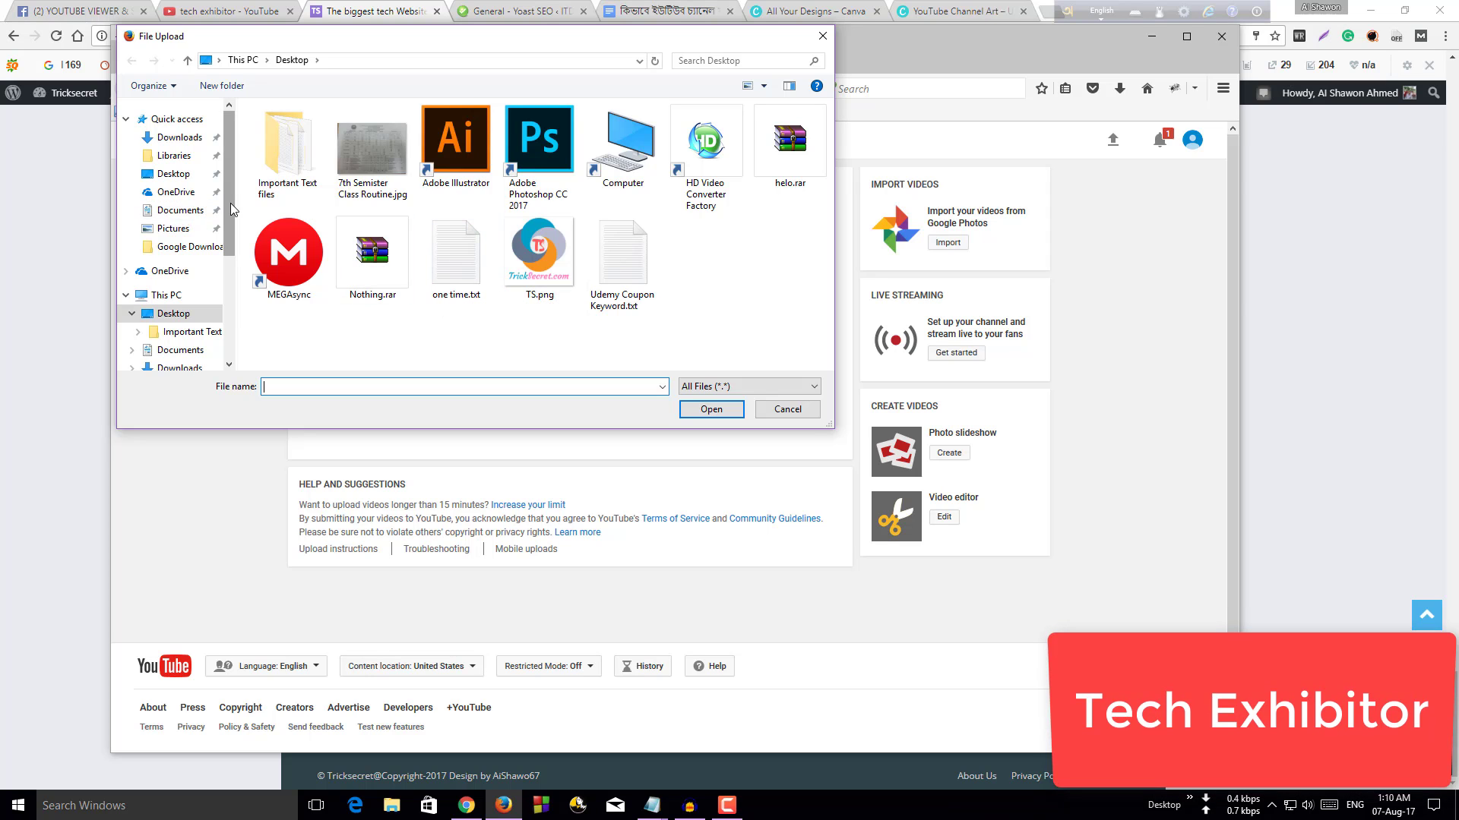
scroll(198, 303, down, 2)
click(184, 289)
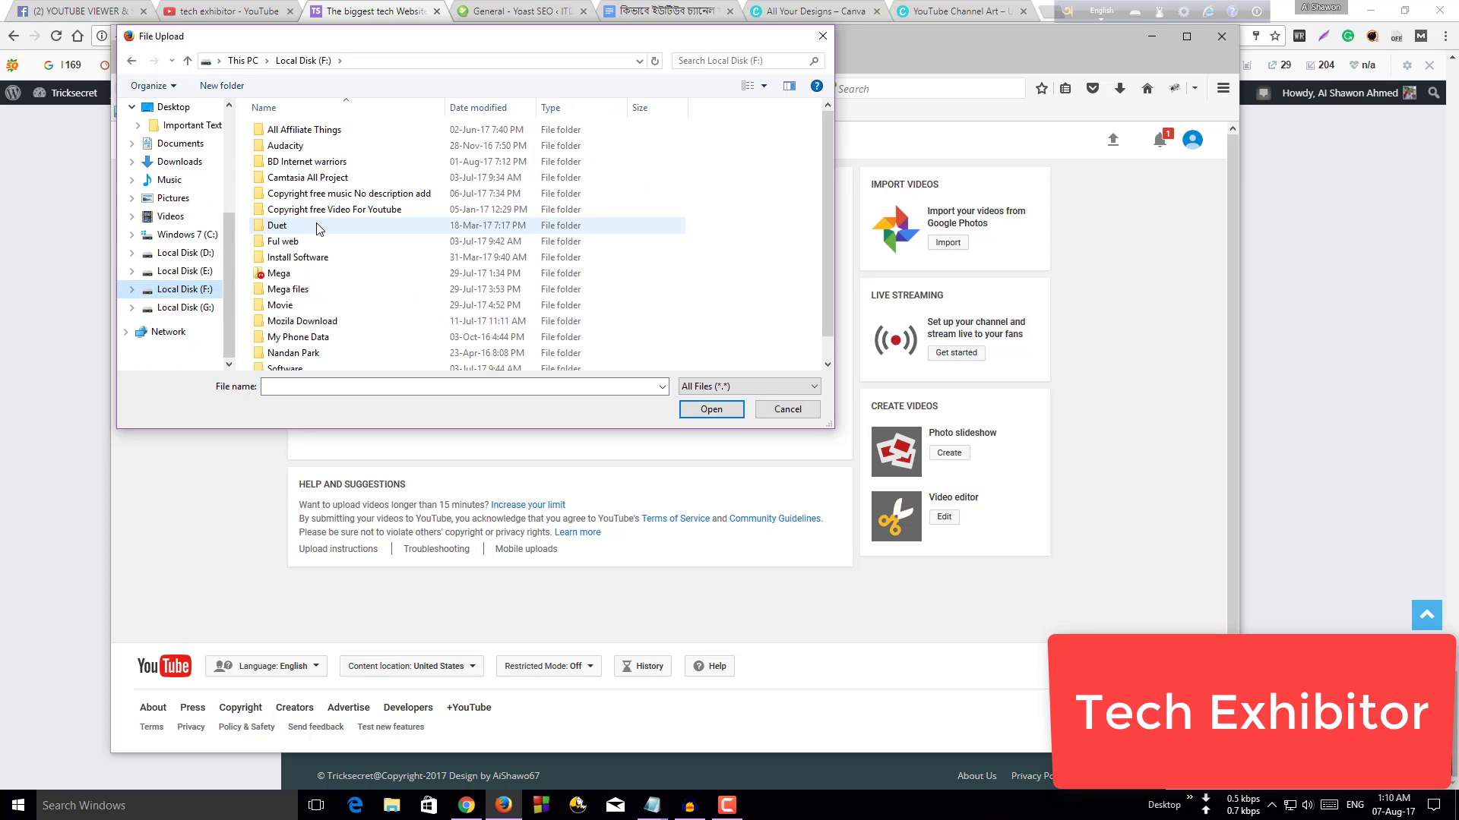
double_click(316, 226)
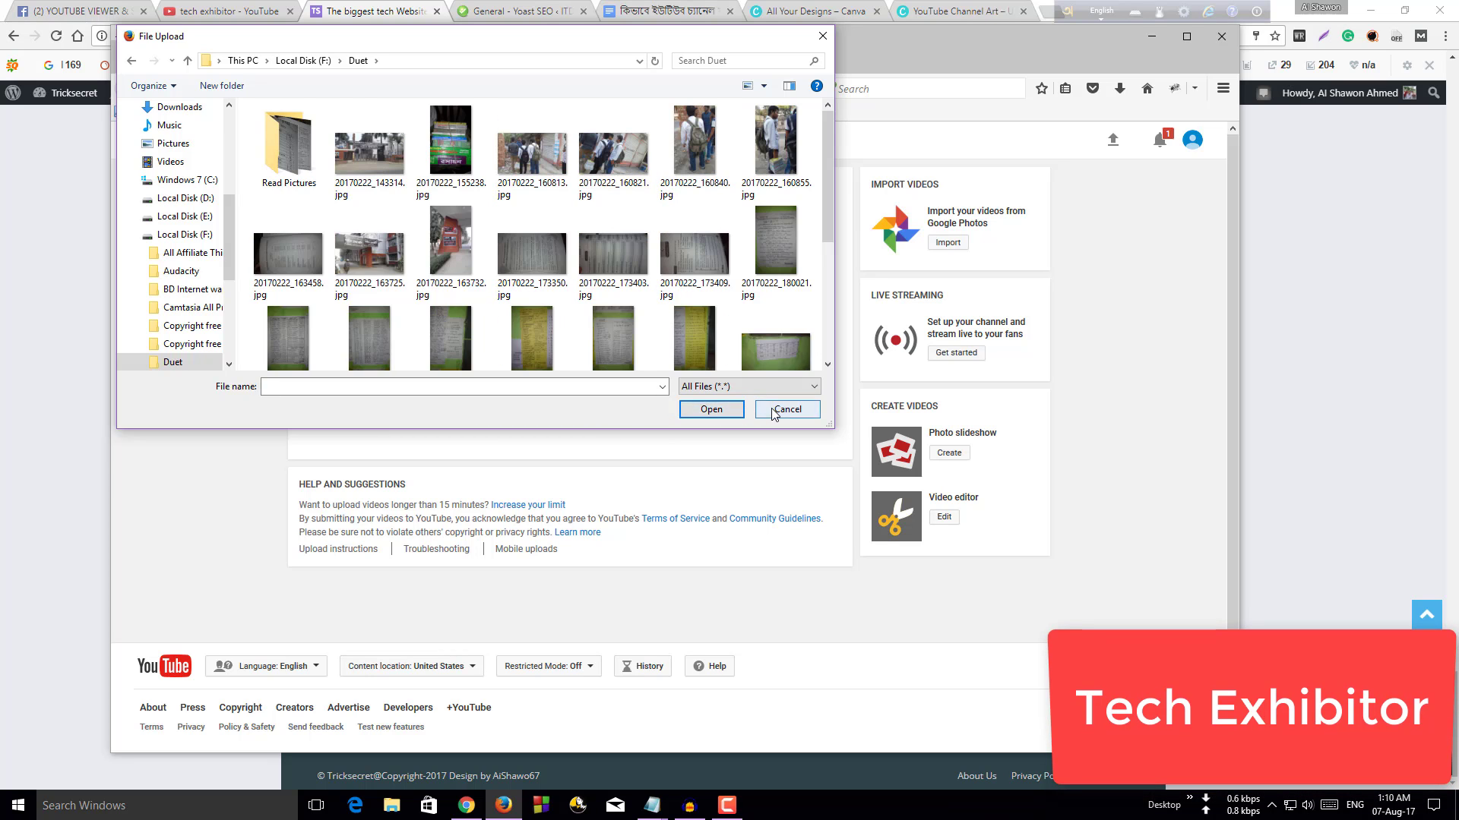
key(Escape)
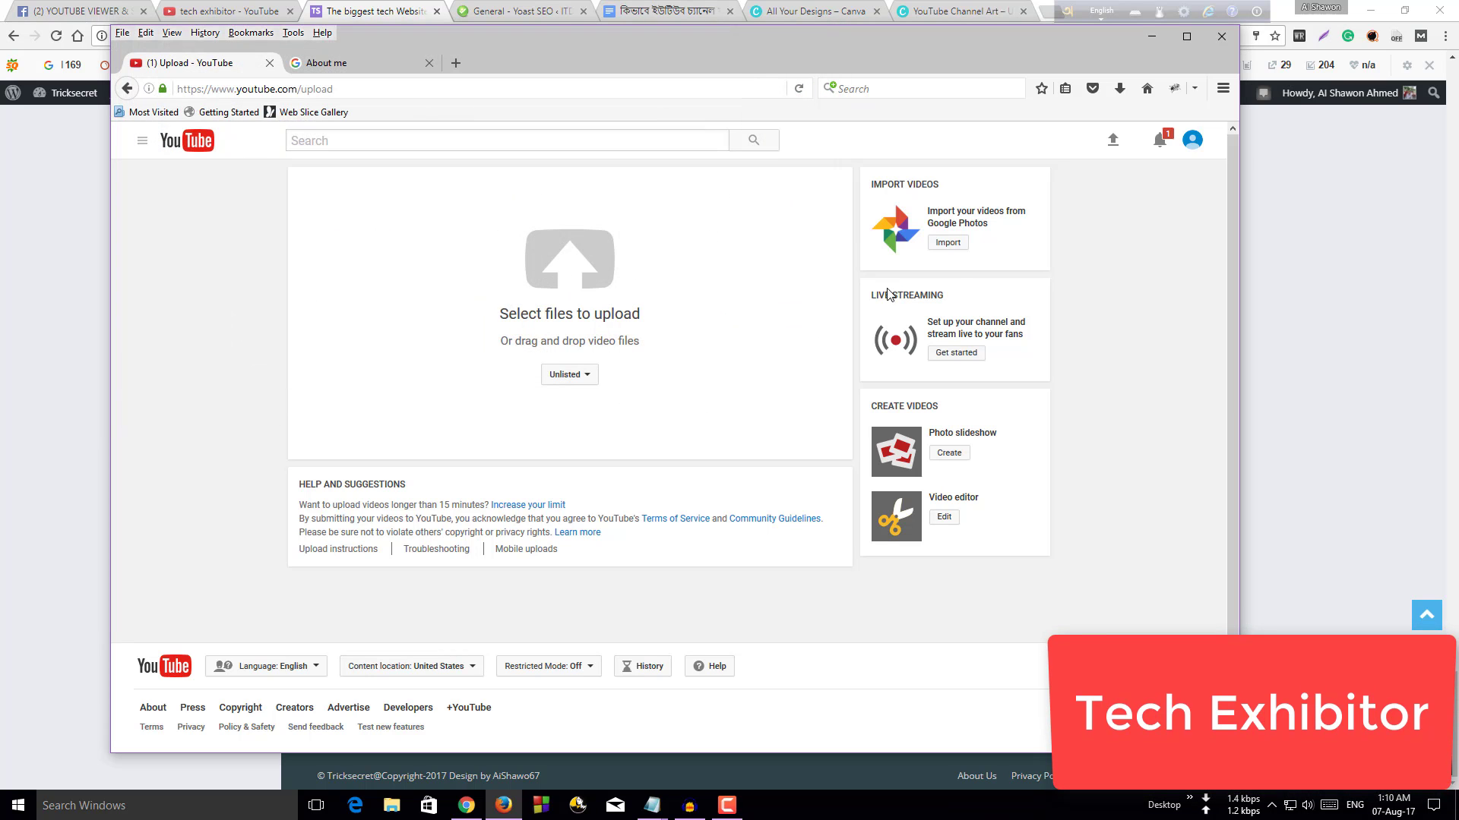
- Return to Creator Studio and review the Videos and Playlists pages of the Video Manager
click(1191, 141)
click(1109, 245)
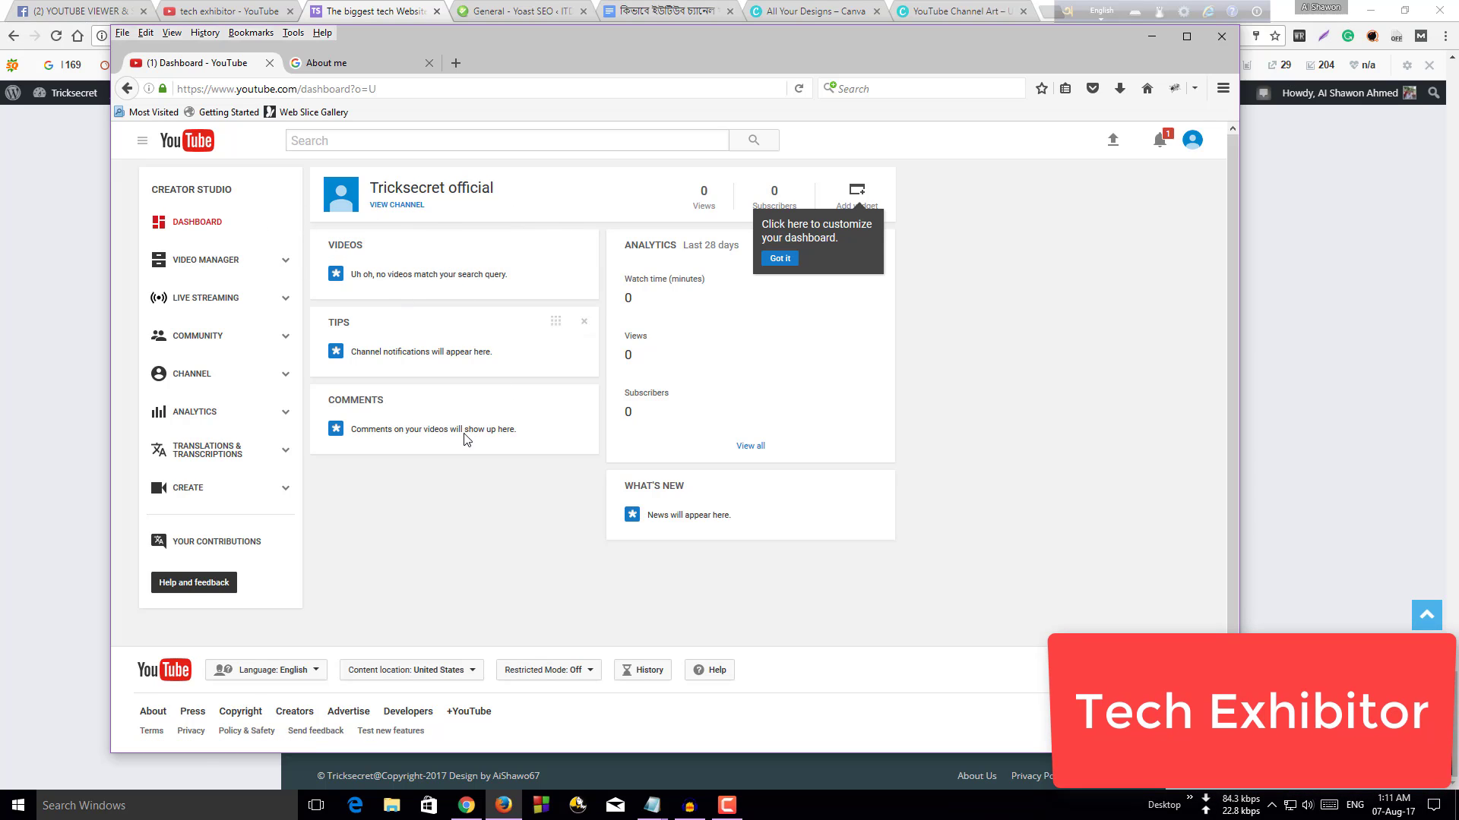
click(219, 263)
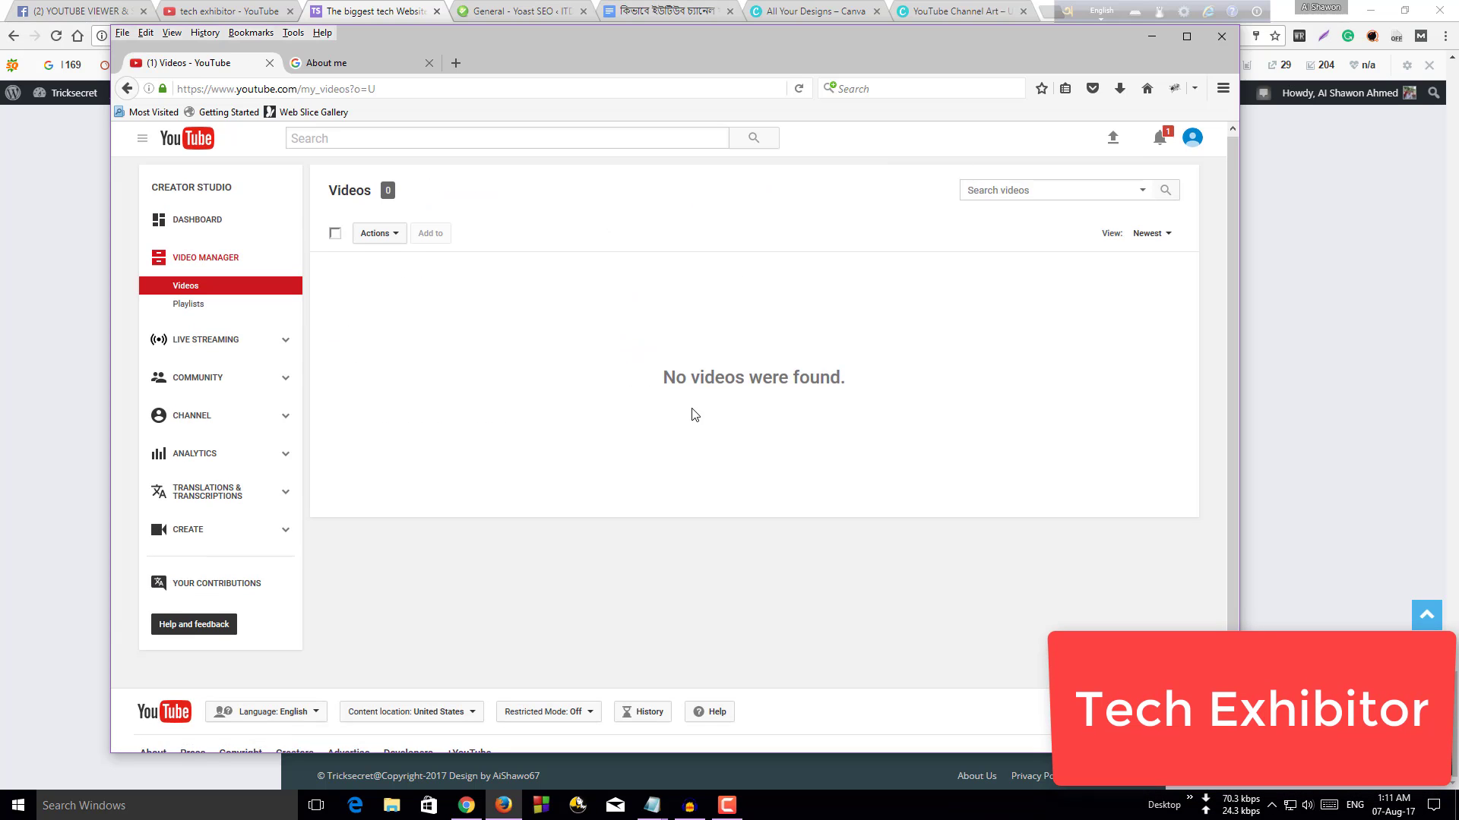
scroll(694, 414, down, 2)
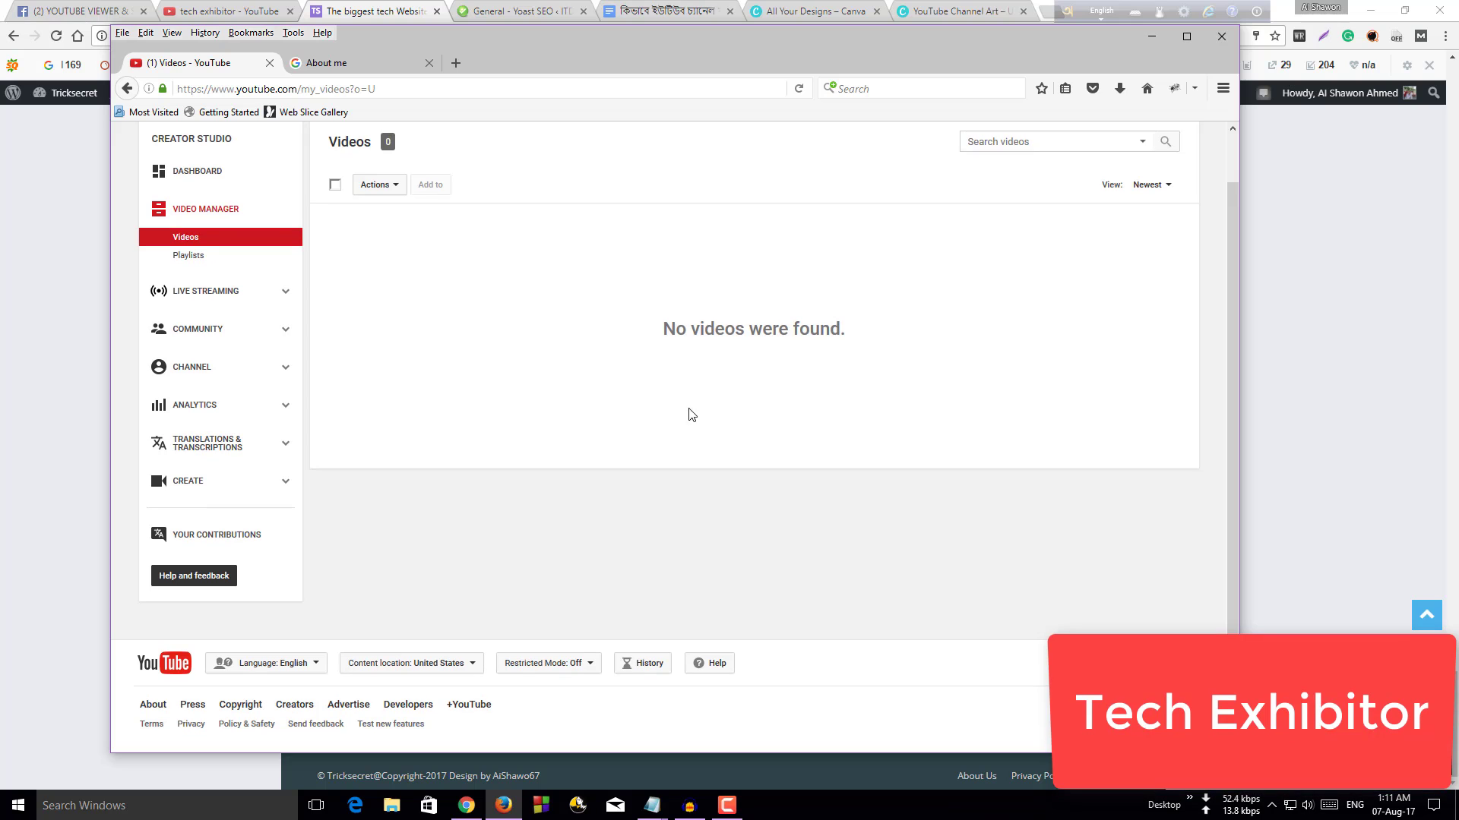
click(214, 259)
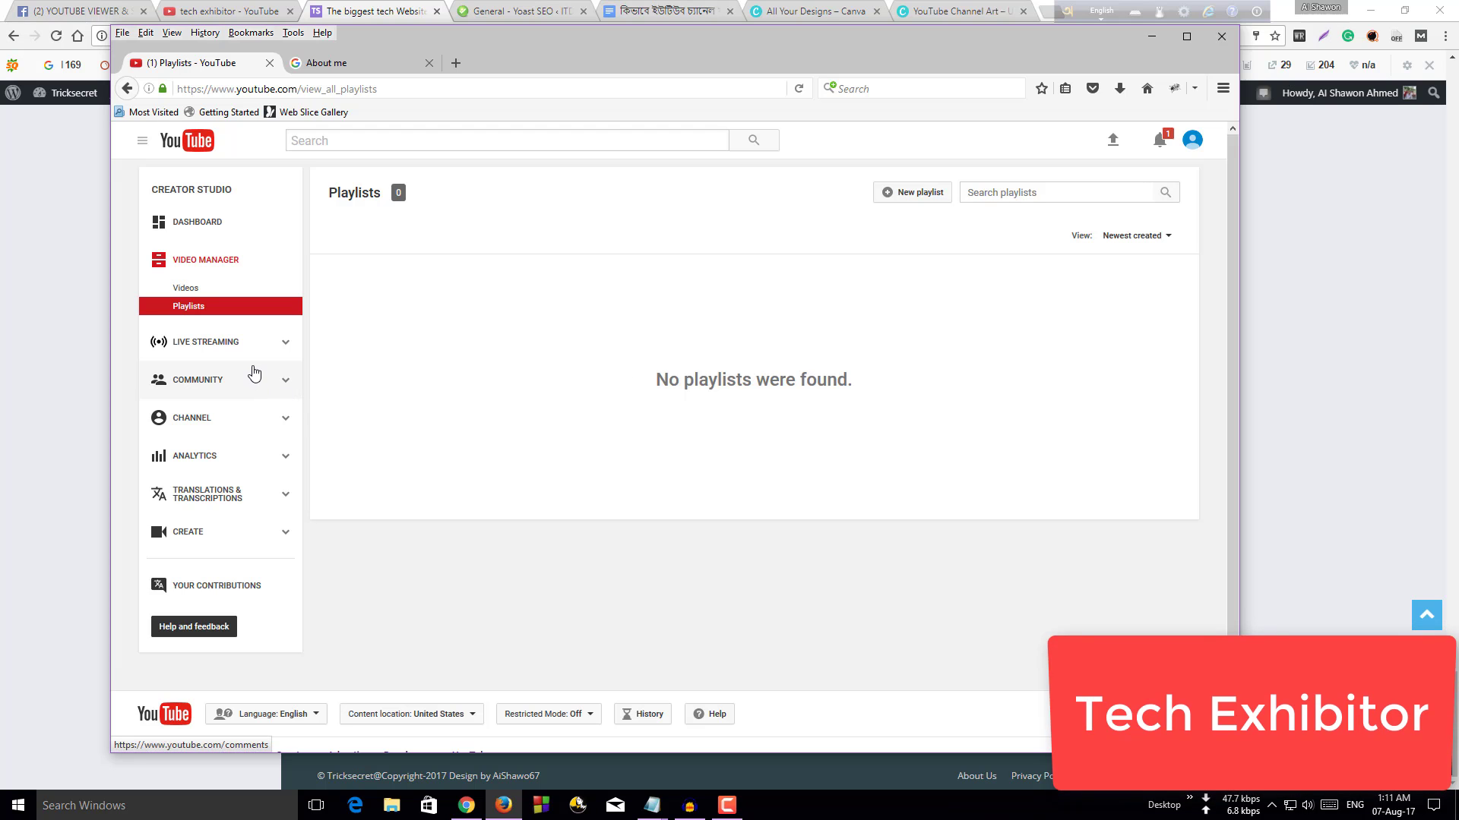
- Review the Live Streaming page and the Community section's Comments and Messages pages
click(240, 342)
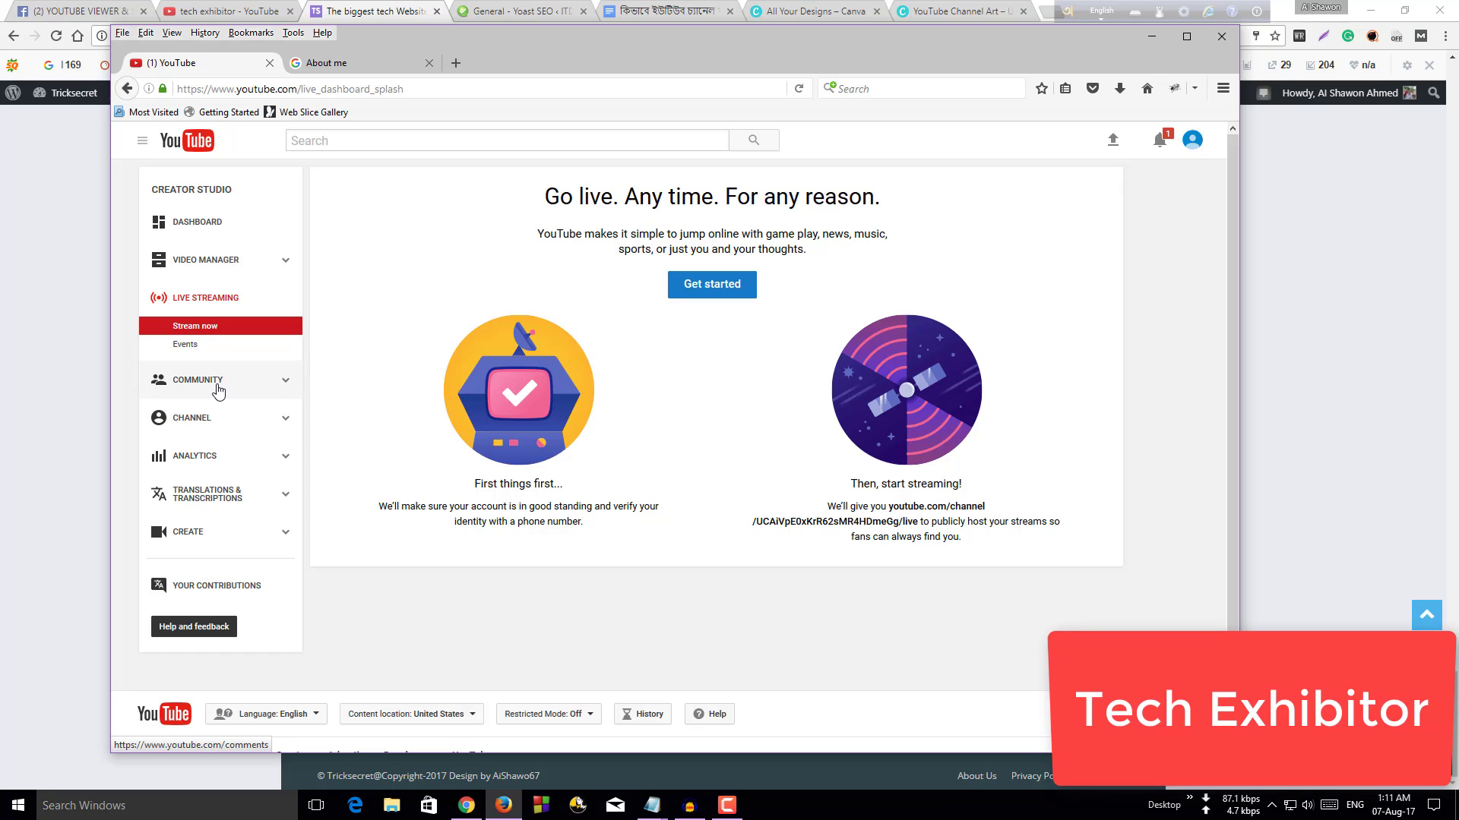
click(216, 386)
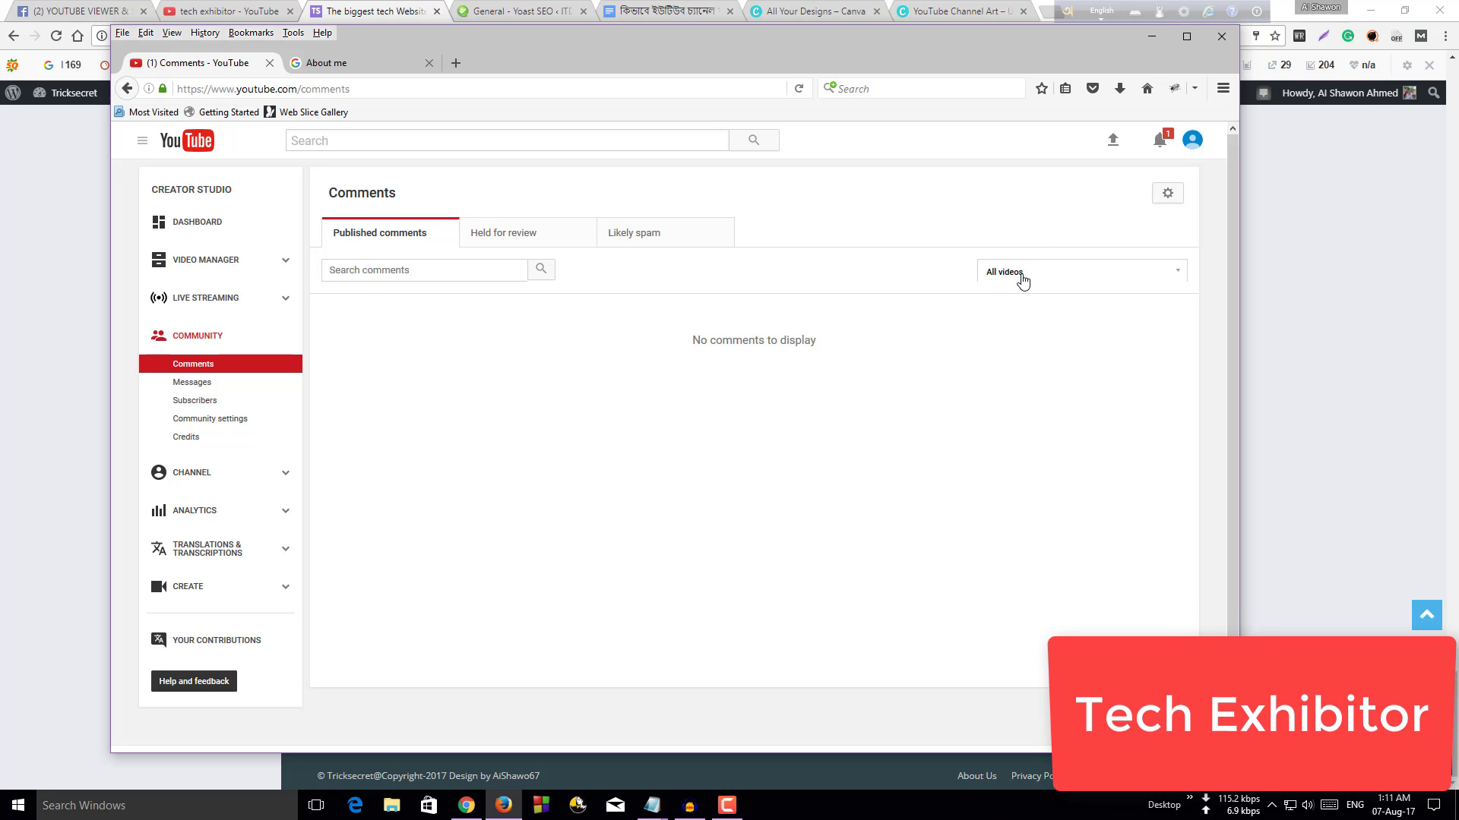
click(187, 389)
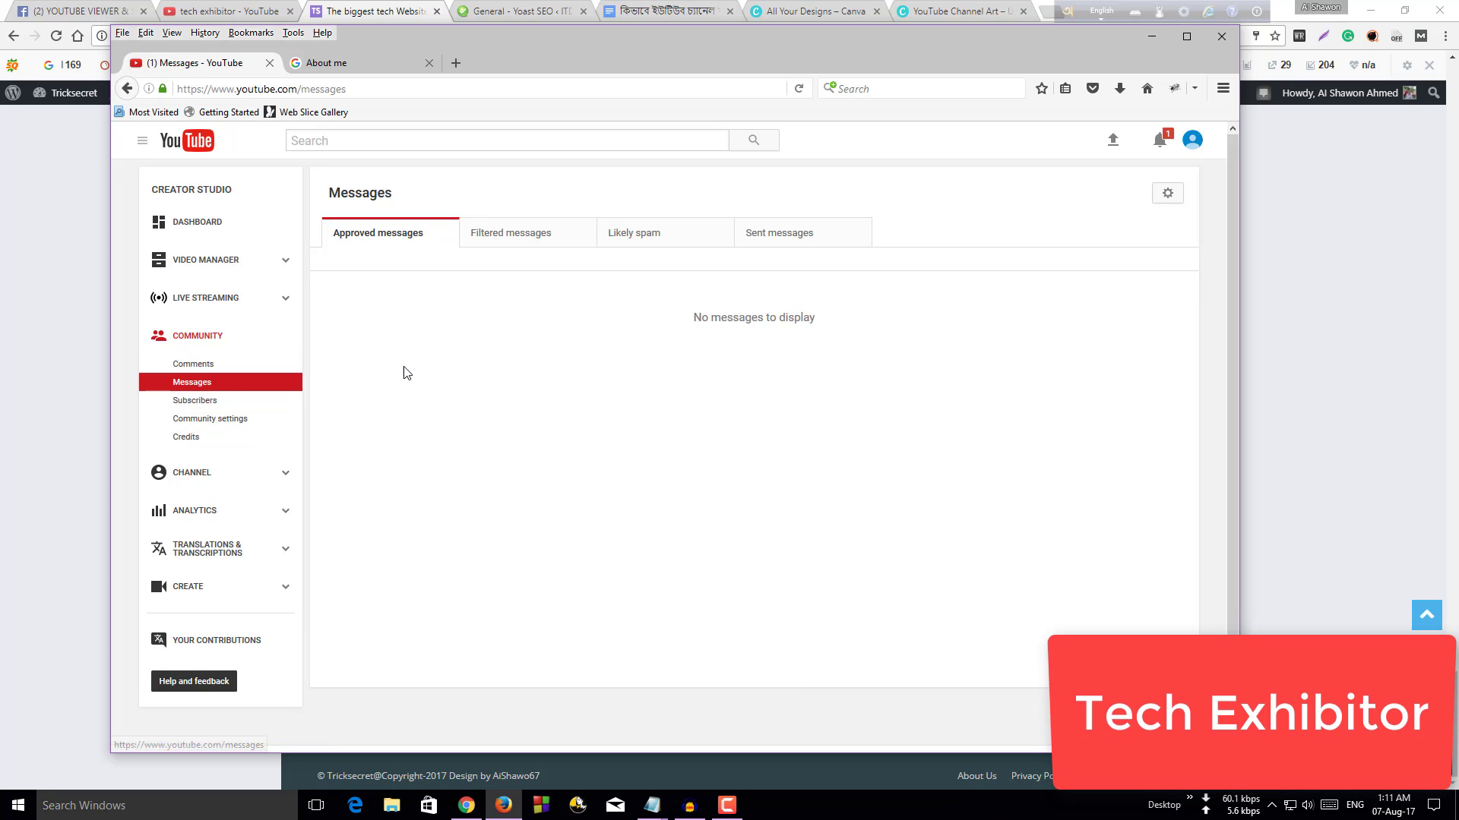
- Review the channel's Status and Features, check the phone verification page, and return without verifying
click(228, 472)
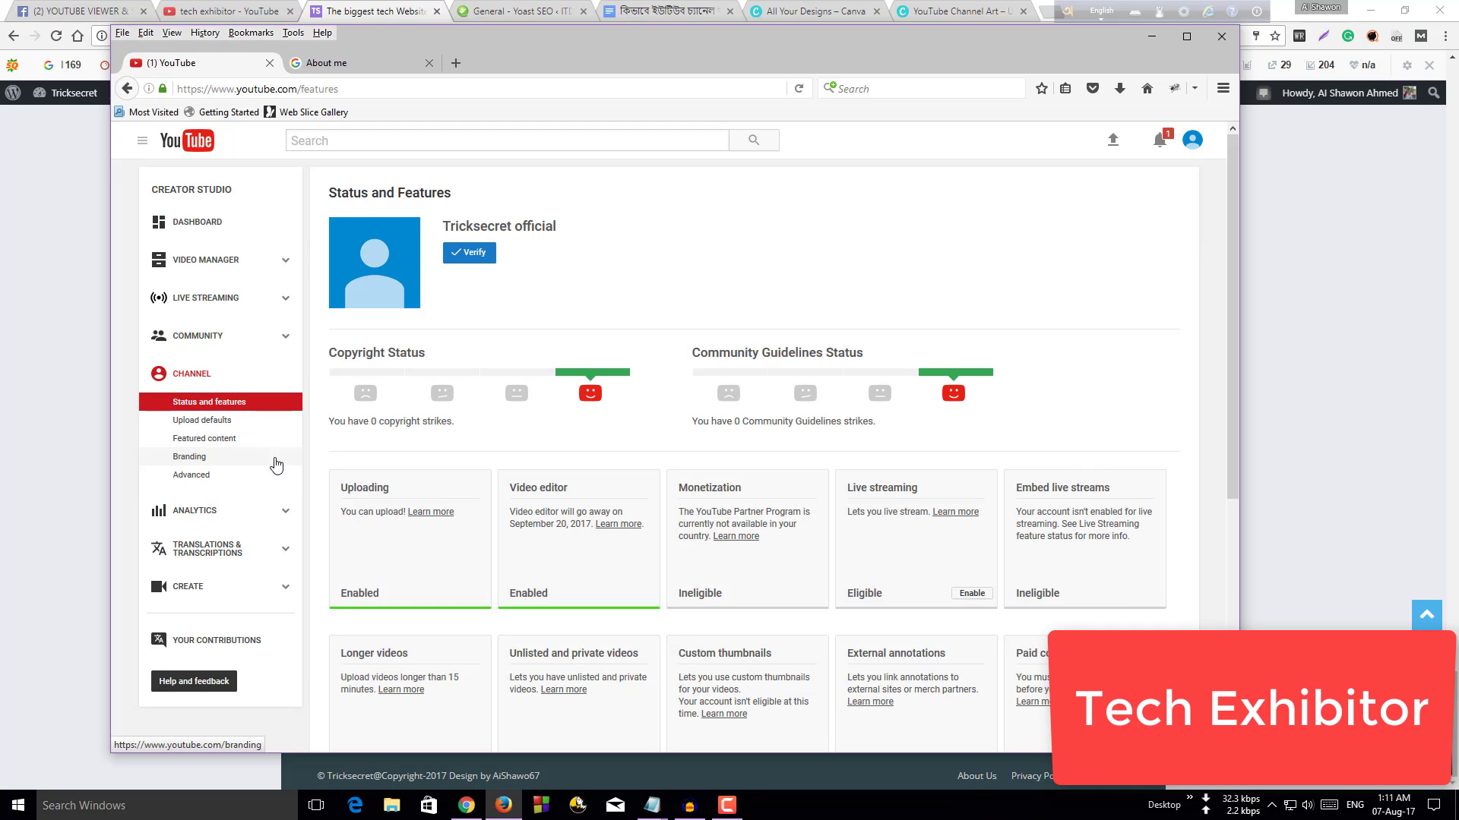
scroll(766, 389, down, 5)
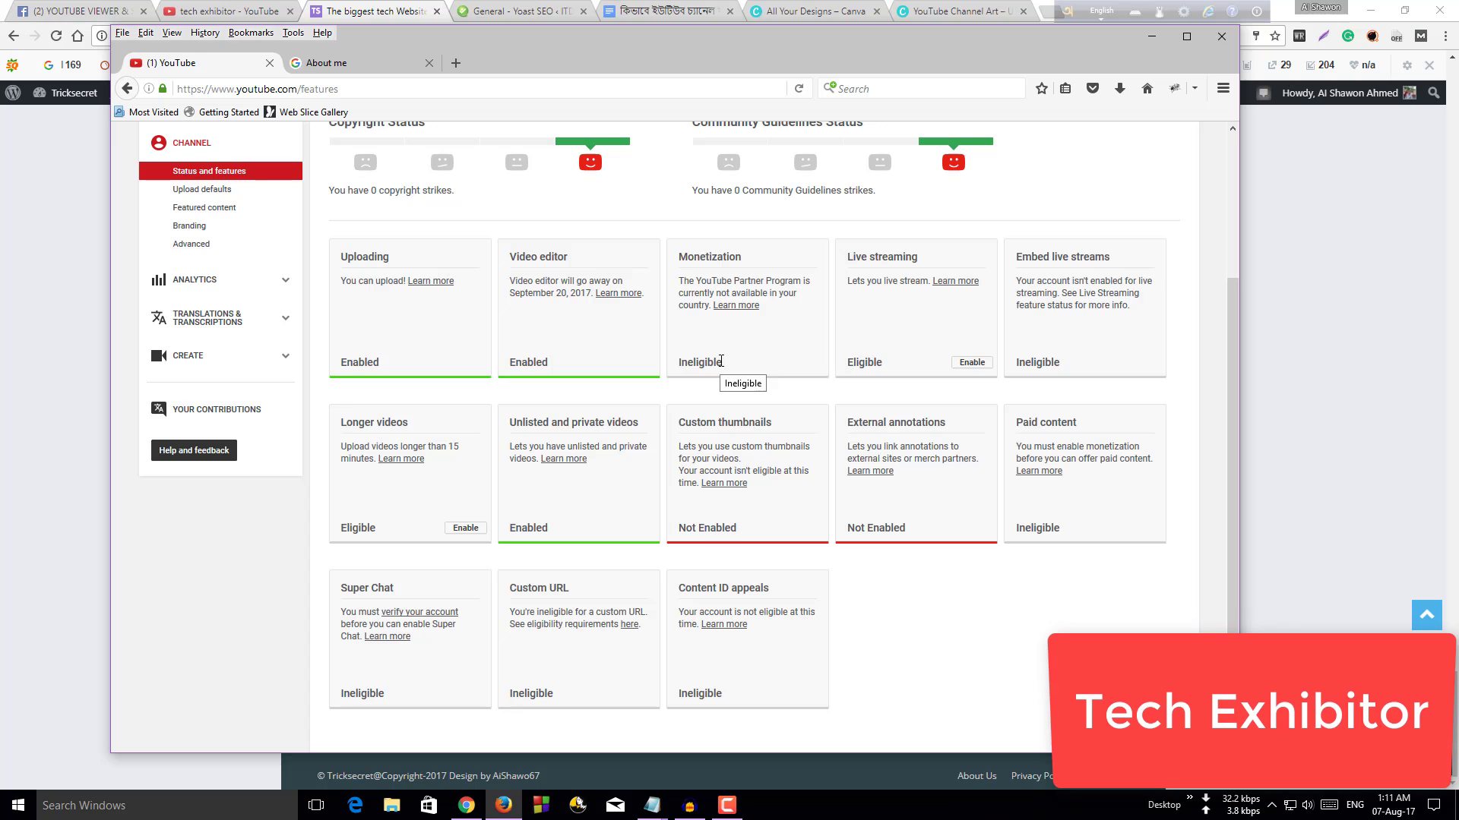
scroll(448, 296, up, 5)
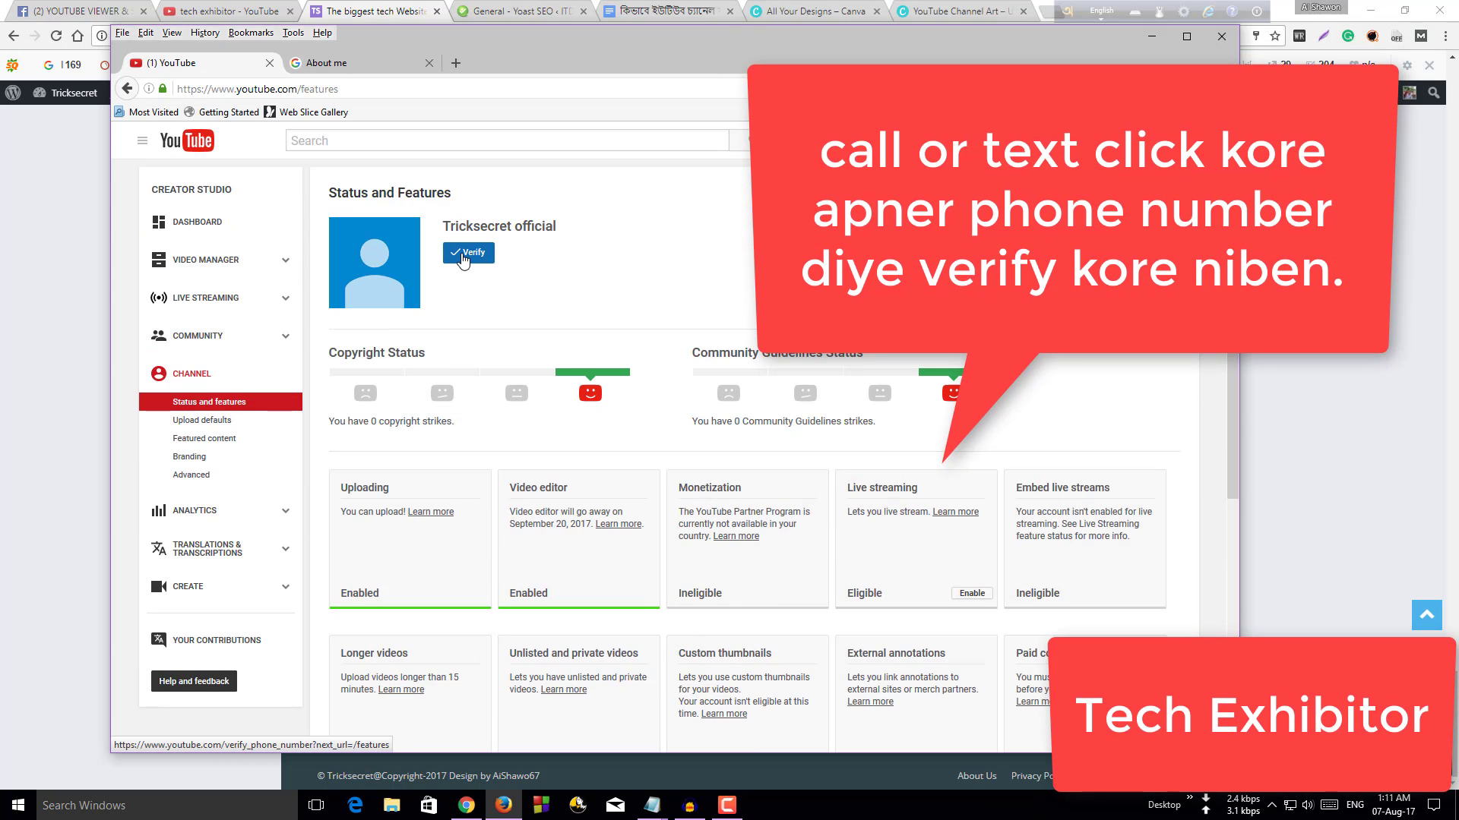
click(465, 254)
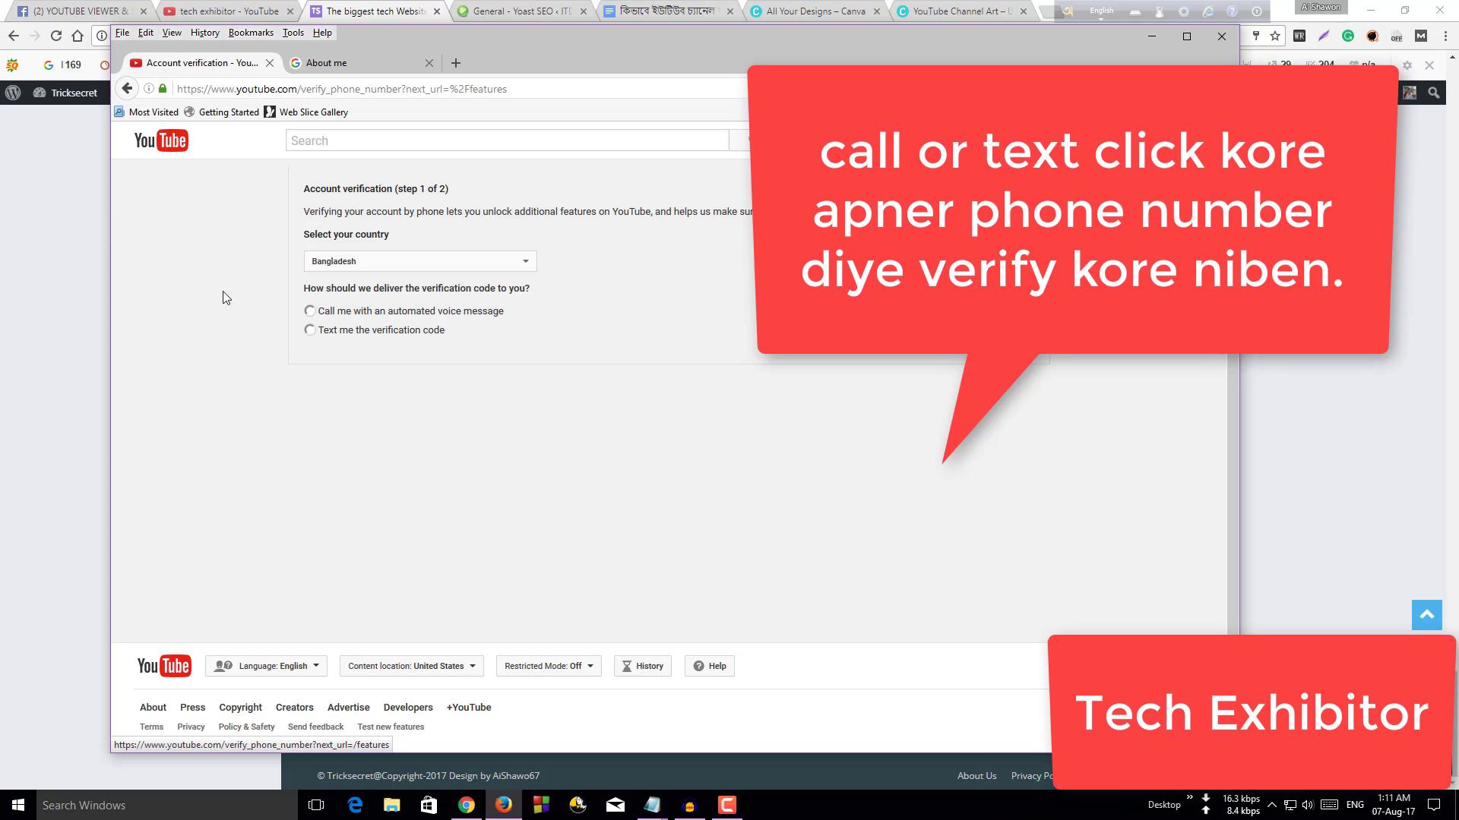
click(122, 86)
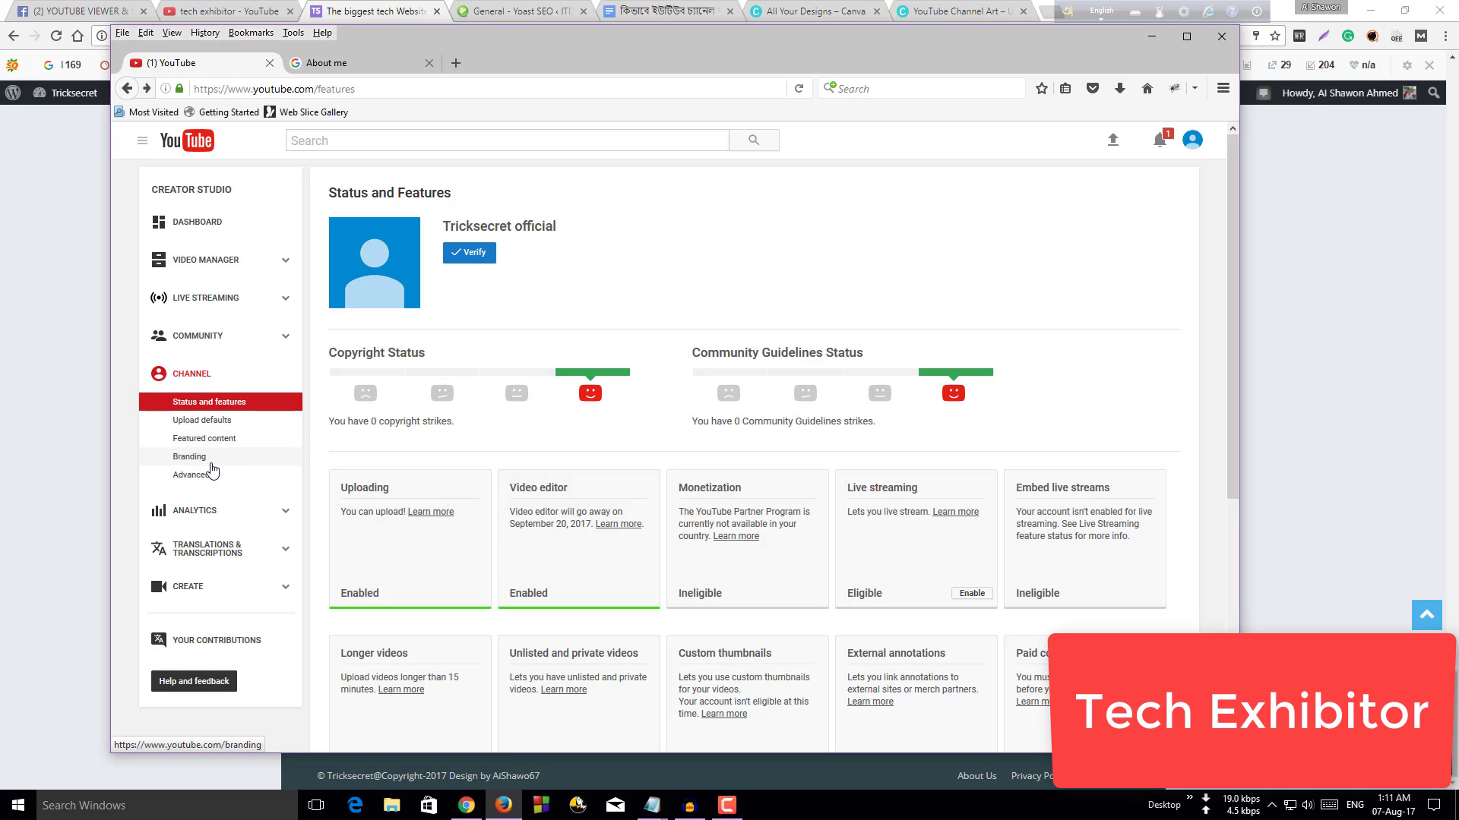
- Open the channel's Advanced settings, check the Country choices, and review the advertising, recommendation and subscriber count options
click(190, 475)
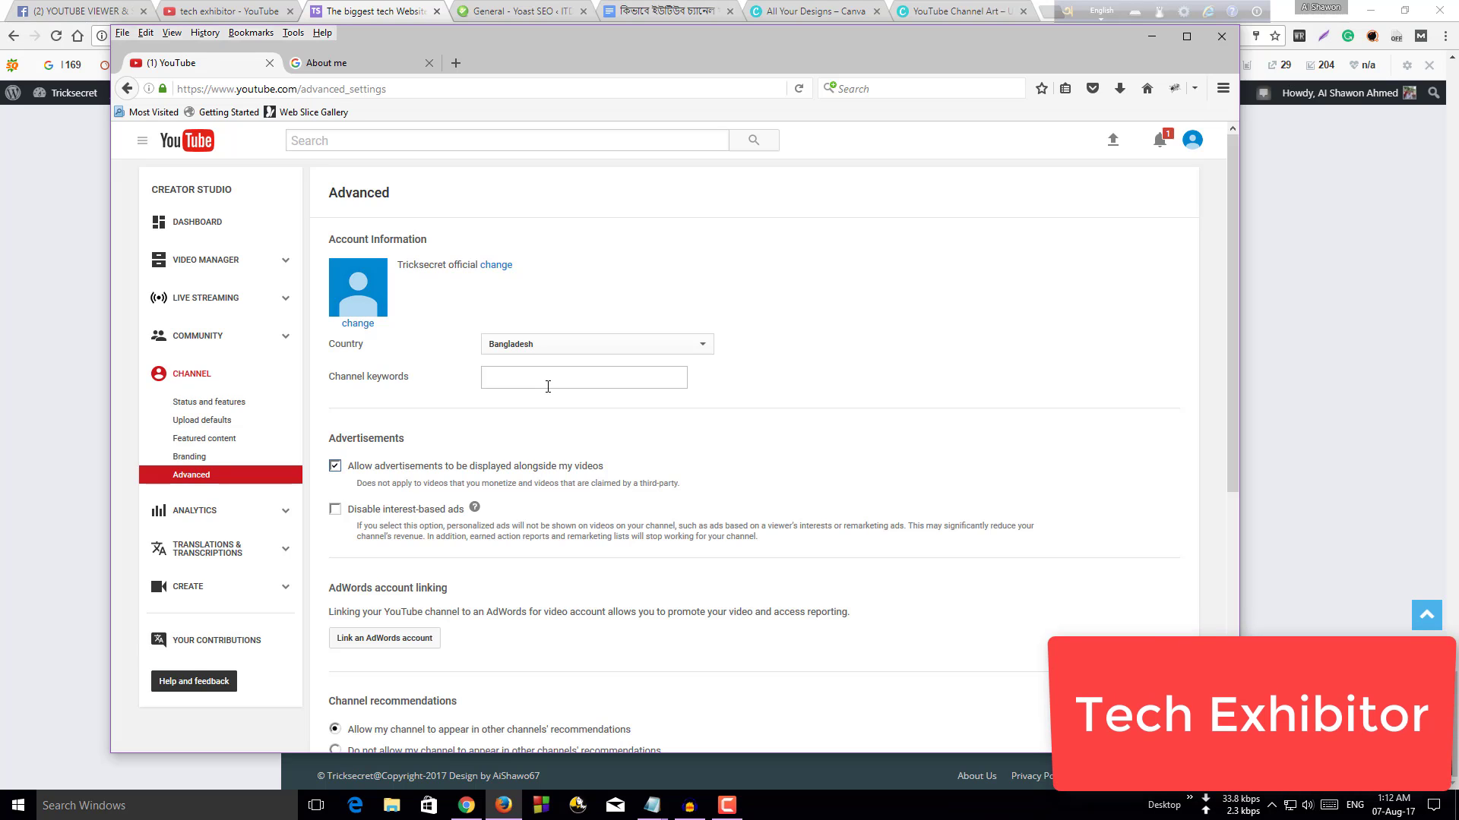
click(597, 351)
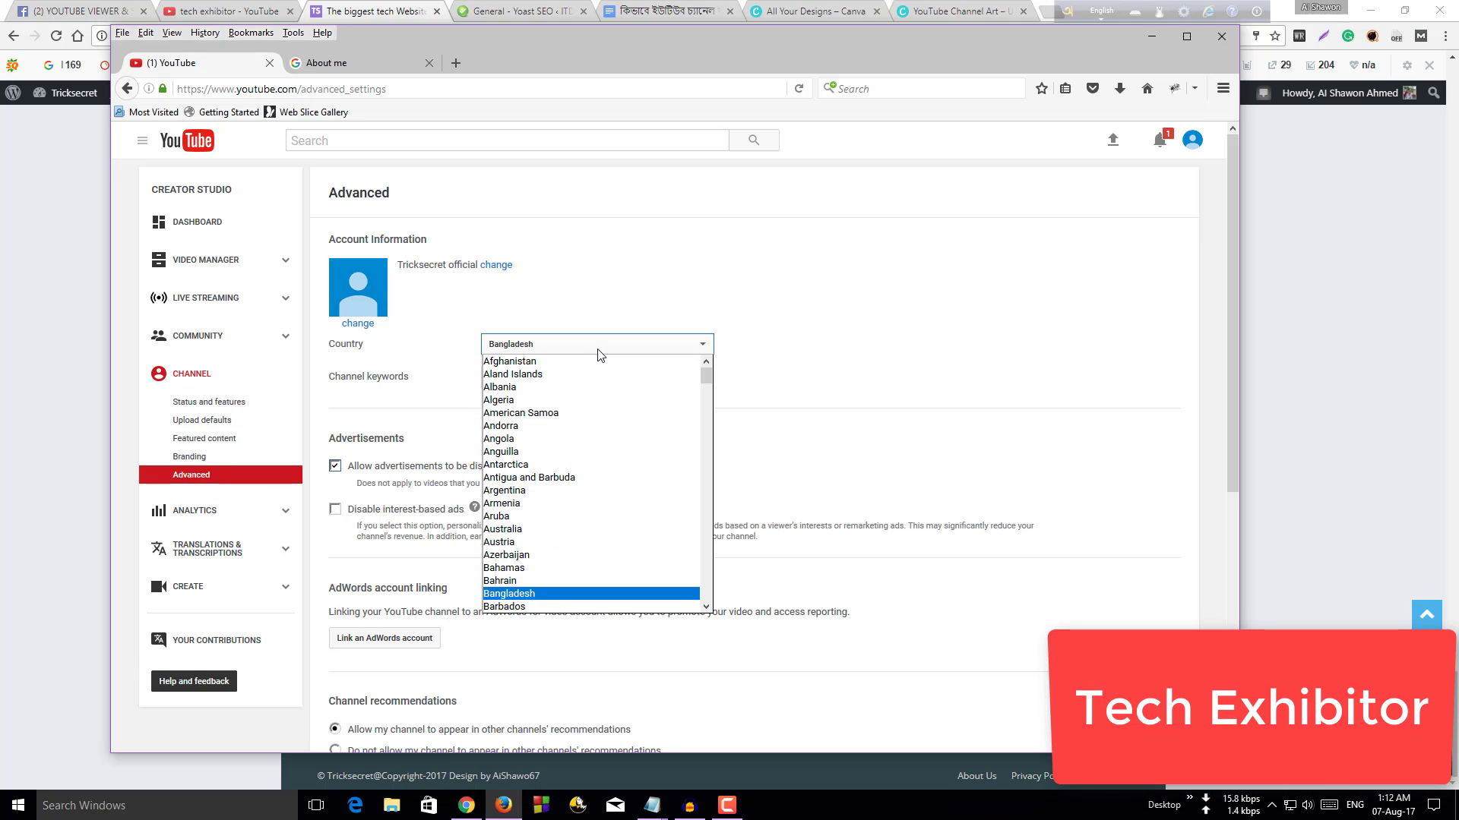
click(603, 350)
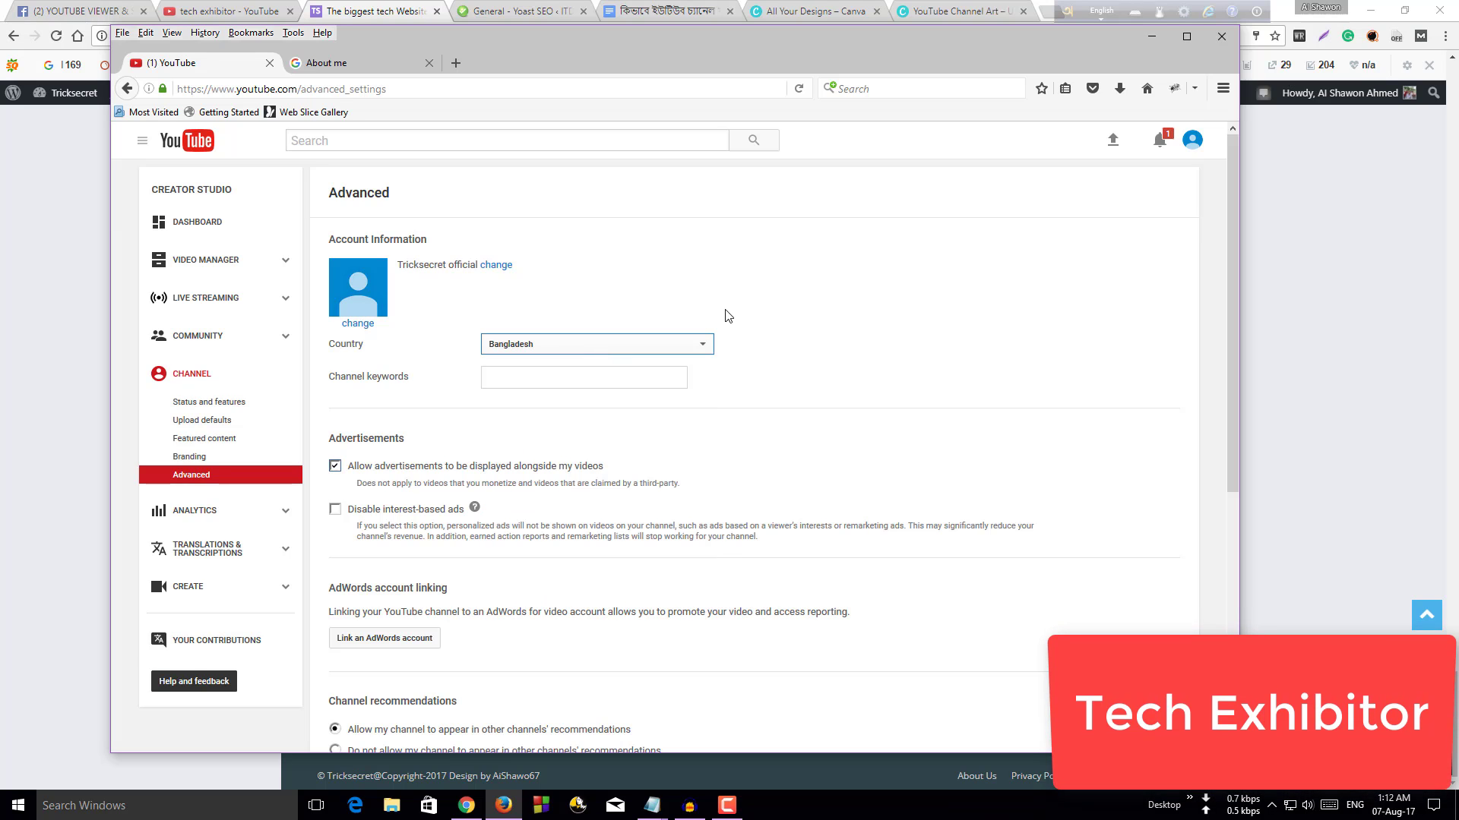
click(708, 351)
scroll(476, 620, down, 1)
scroll(476, 619, down, 2)
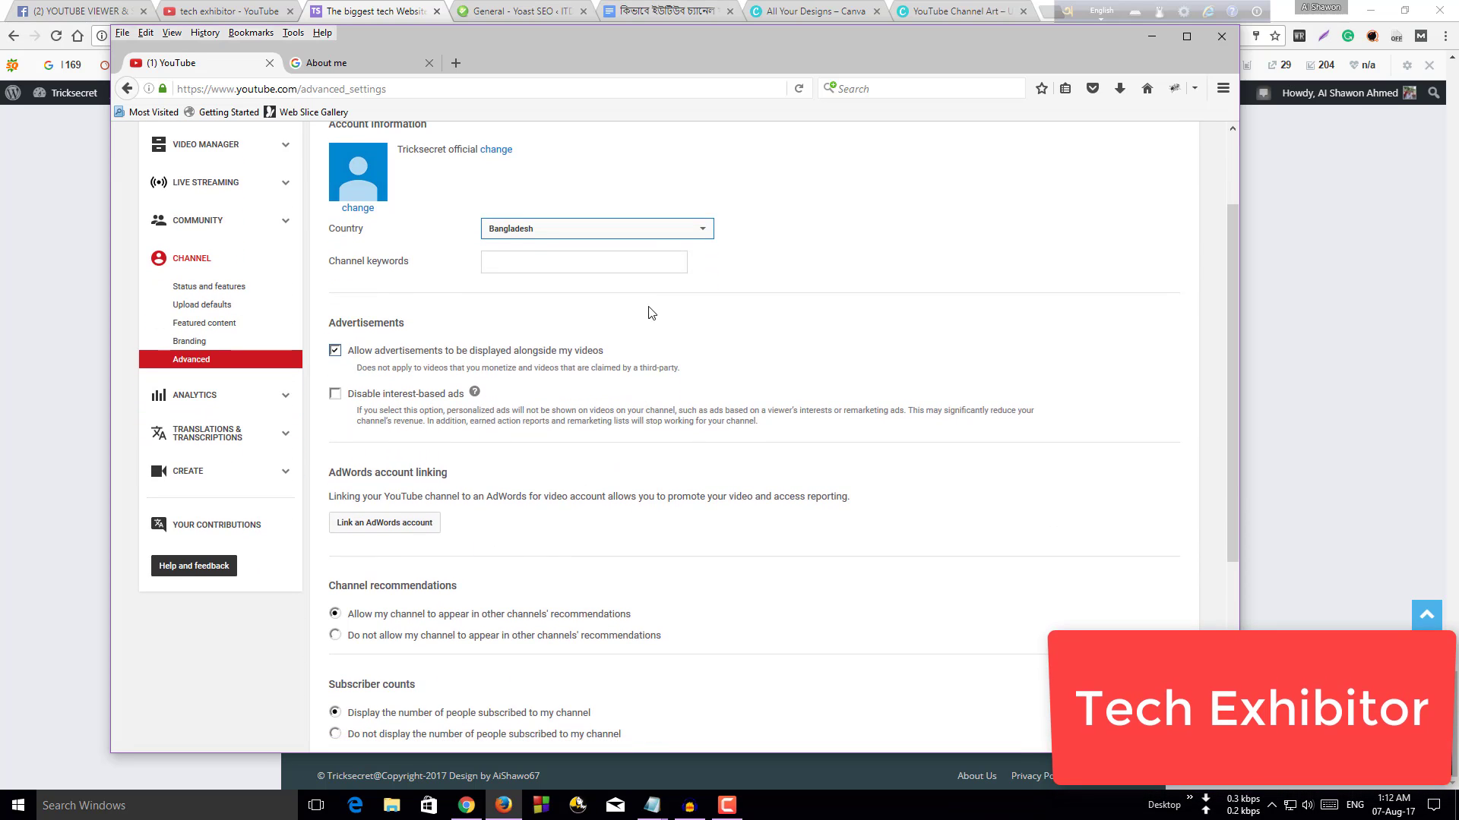
- Set the channel's country to United States in the Advanced account information
click(660, 229)
scroll(595, 377, down, 3)
scroll(596, 377, down, 20)
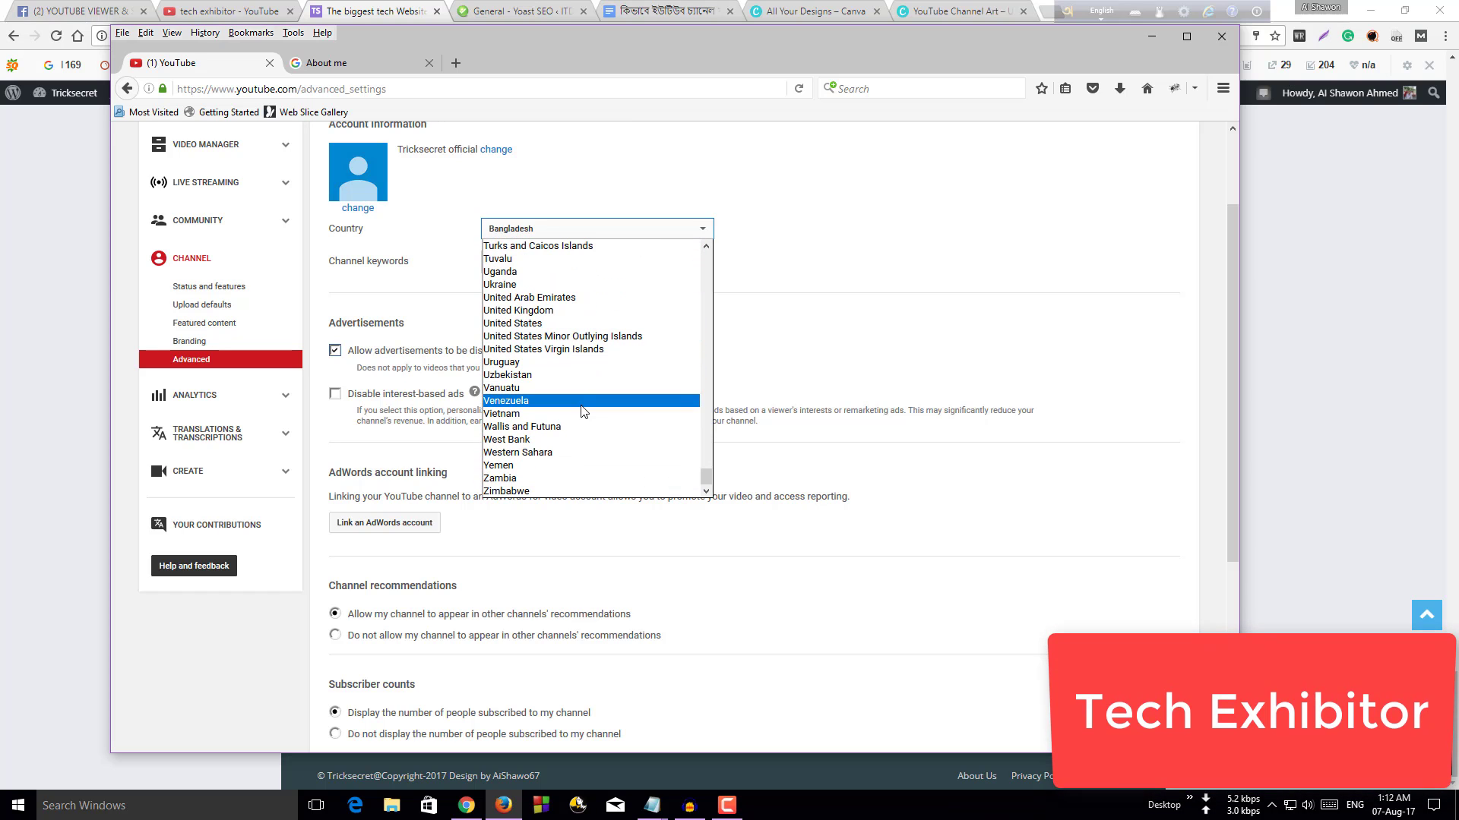
scroll(577, 406, up, 3)
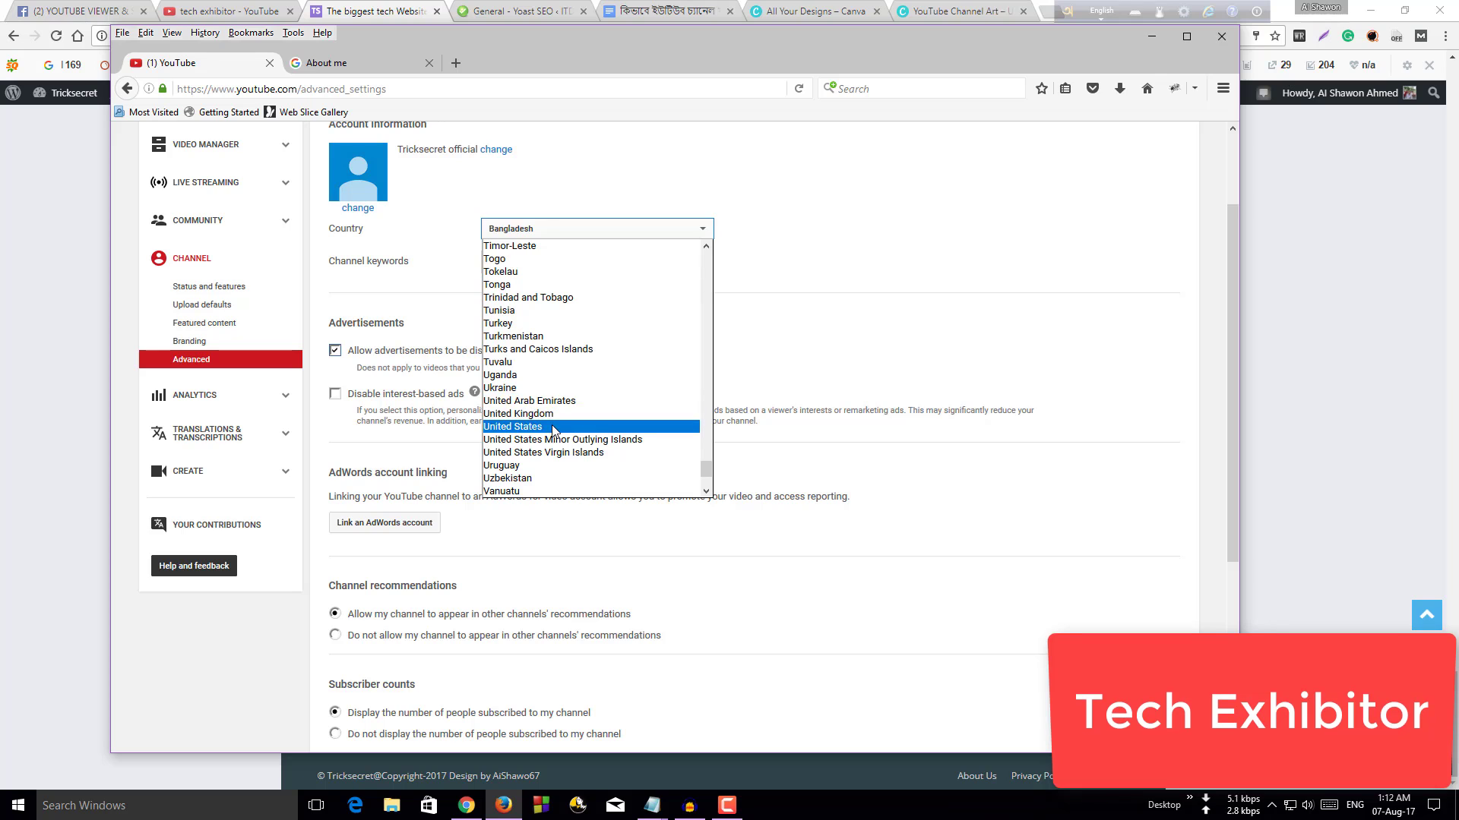
click(553, 428)
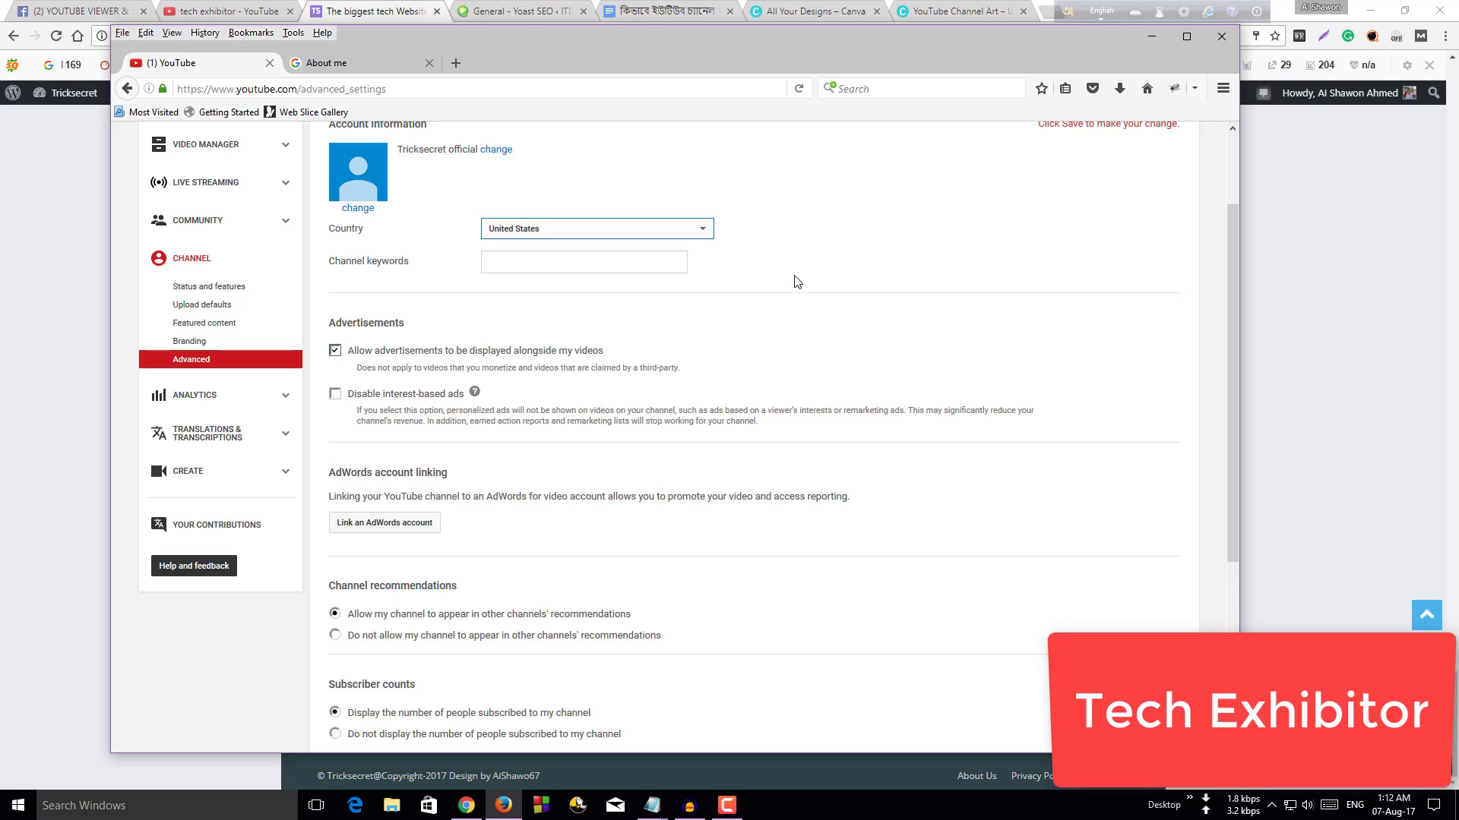
- Choose not to display the number of people subscribed to the channel and save the Advanced settings
scroll(351, 468, down, 4)
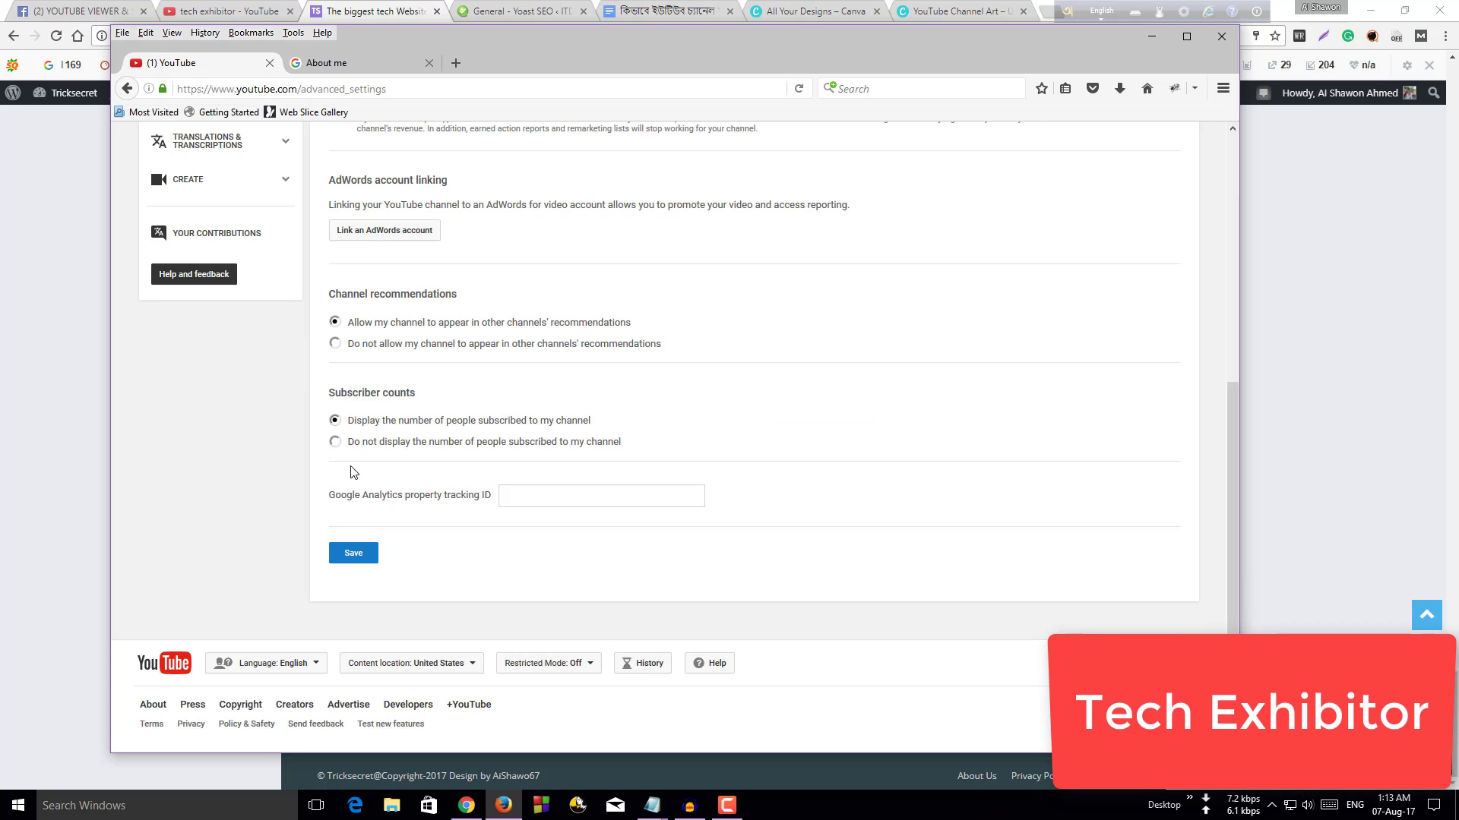
scroll(471, 378, up, 2)
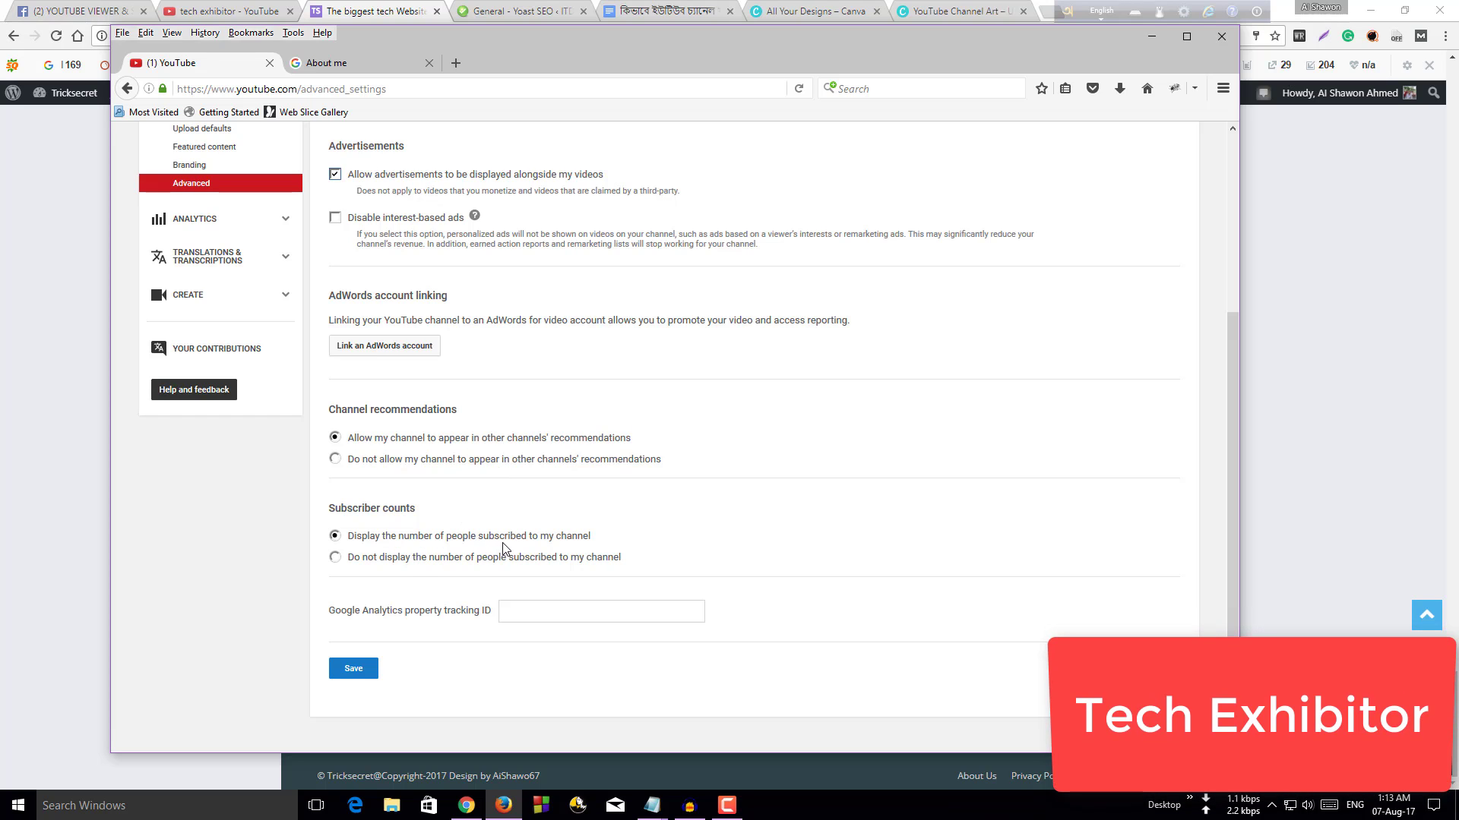
click(336, 560)
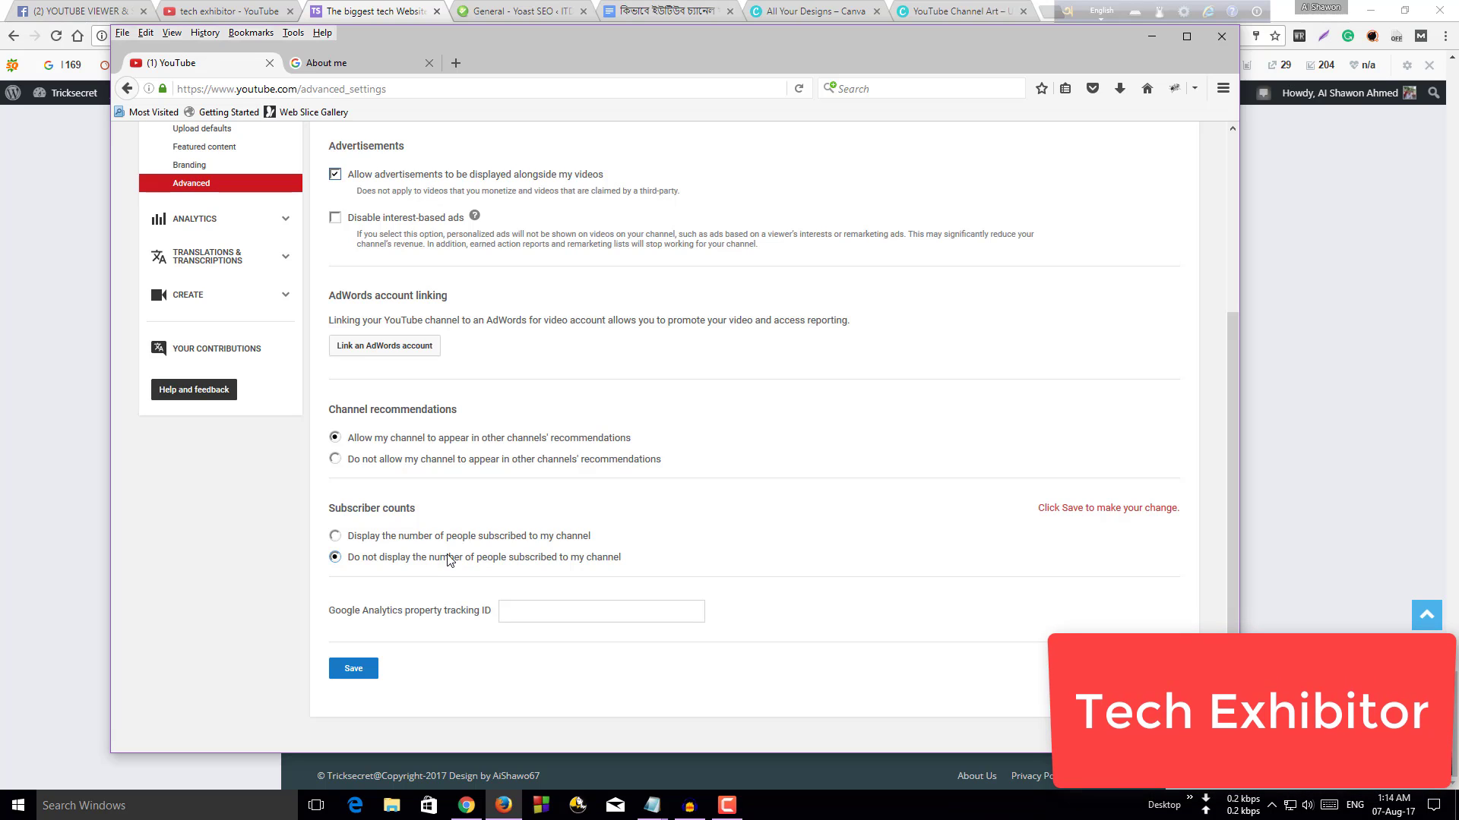
click(360, 670)
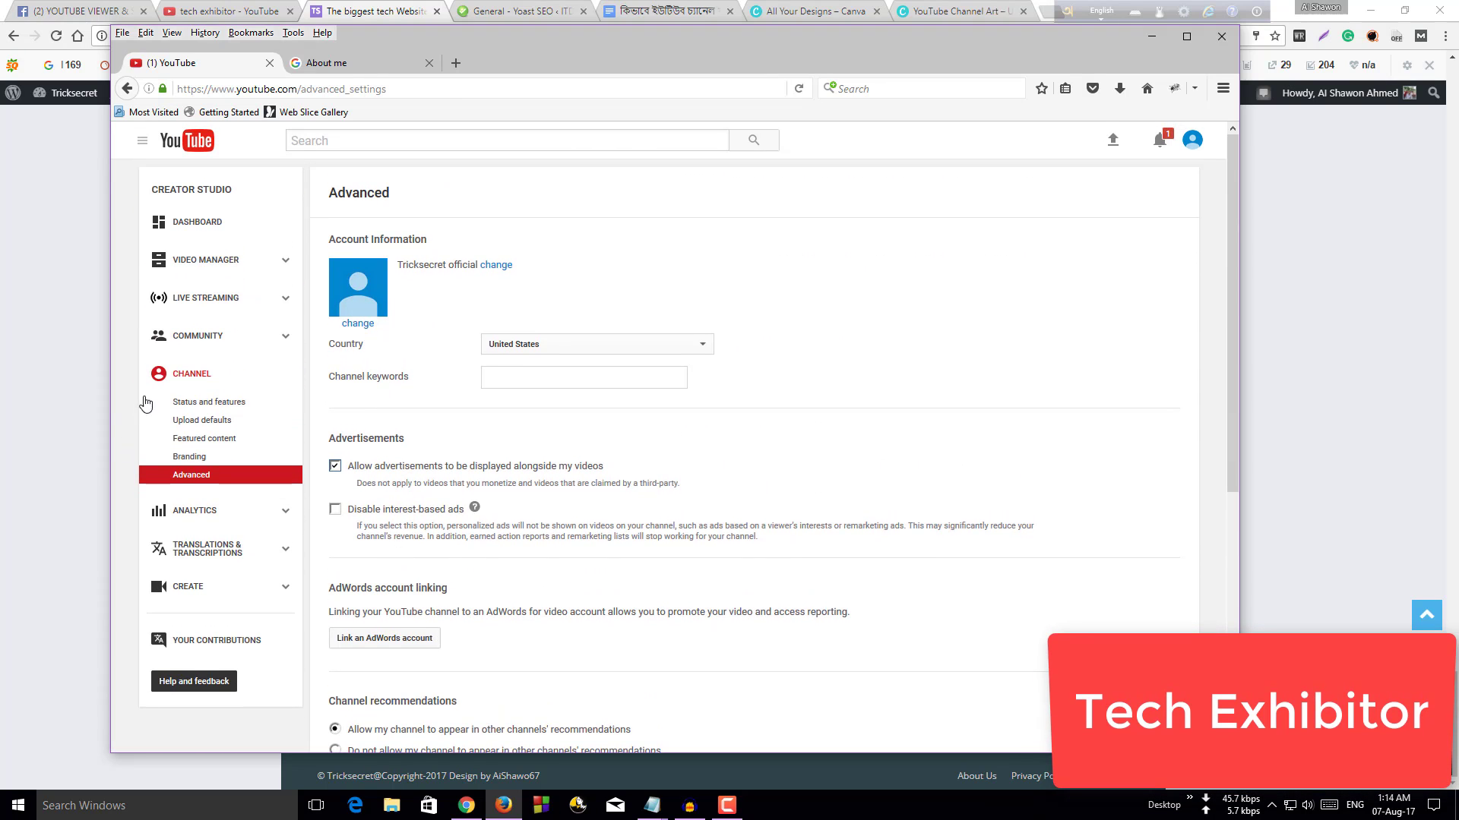
- Review the channel's Status and Features and start enabling Monetization
click(211, 384)
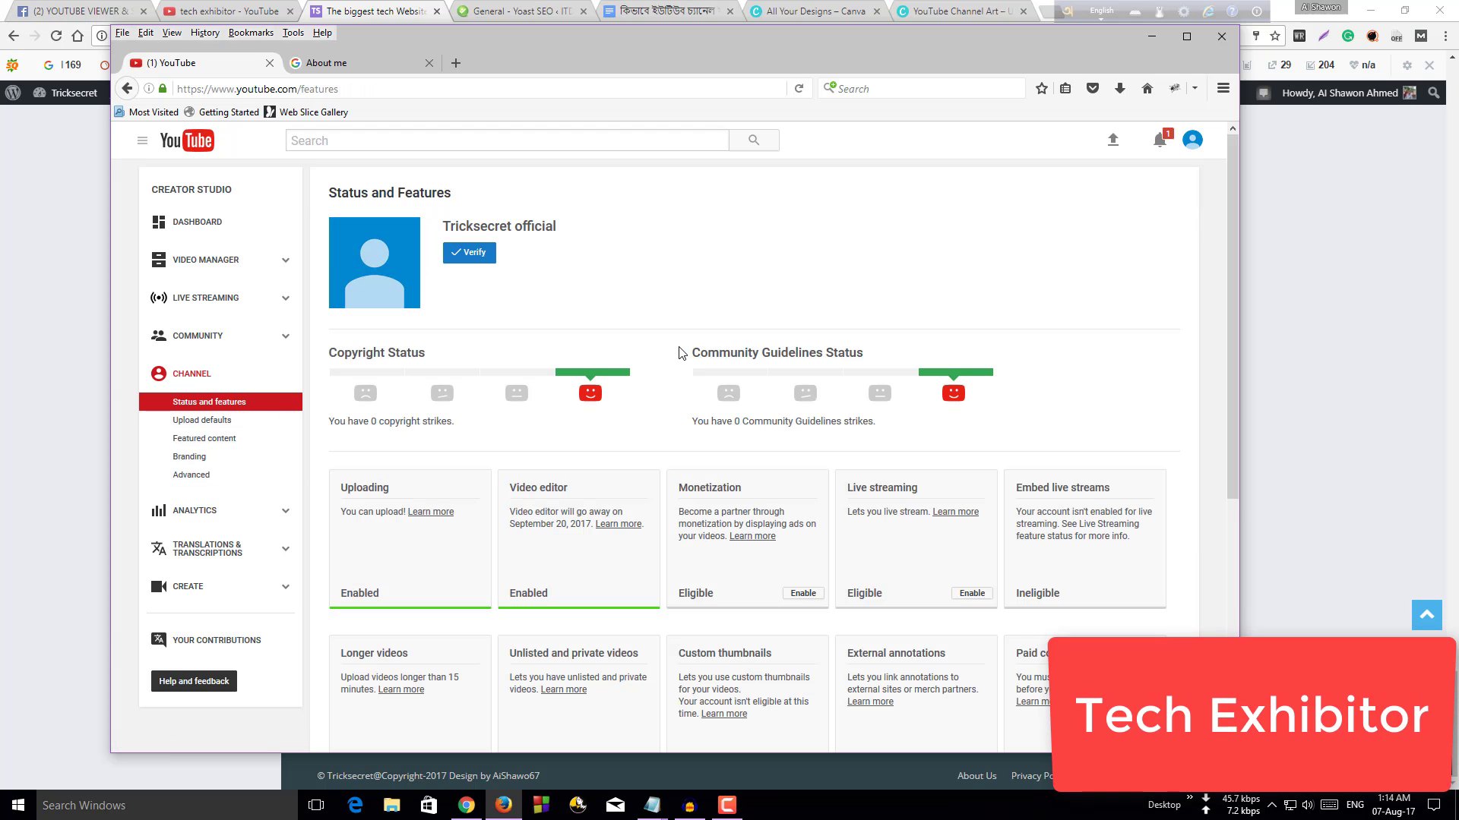
scroll(682, 353, down, 3)
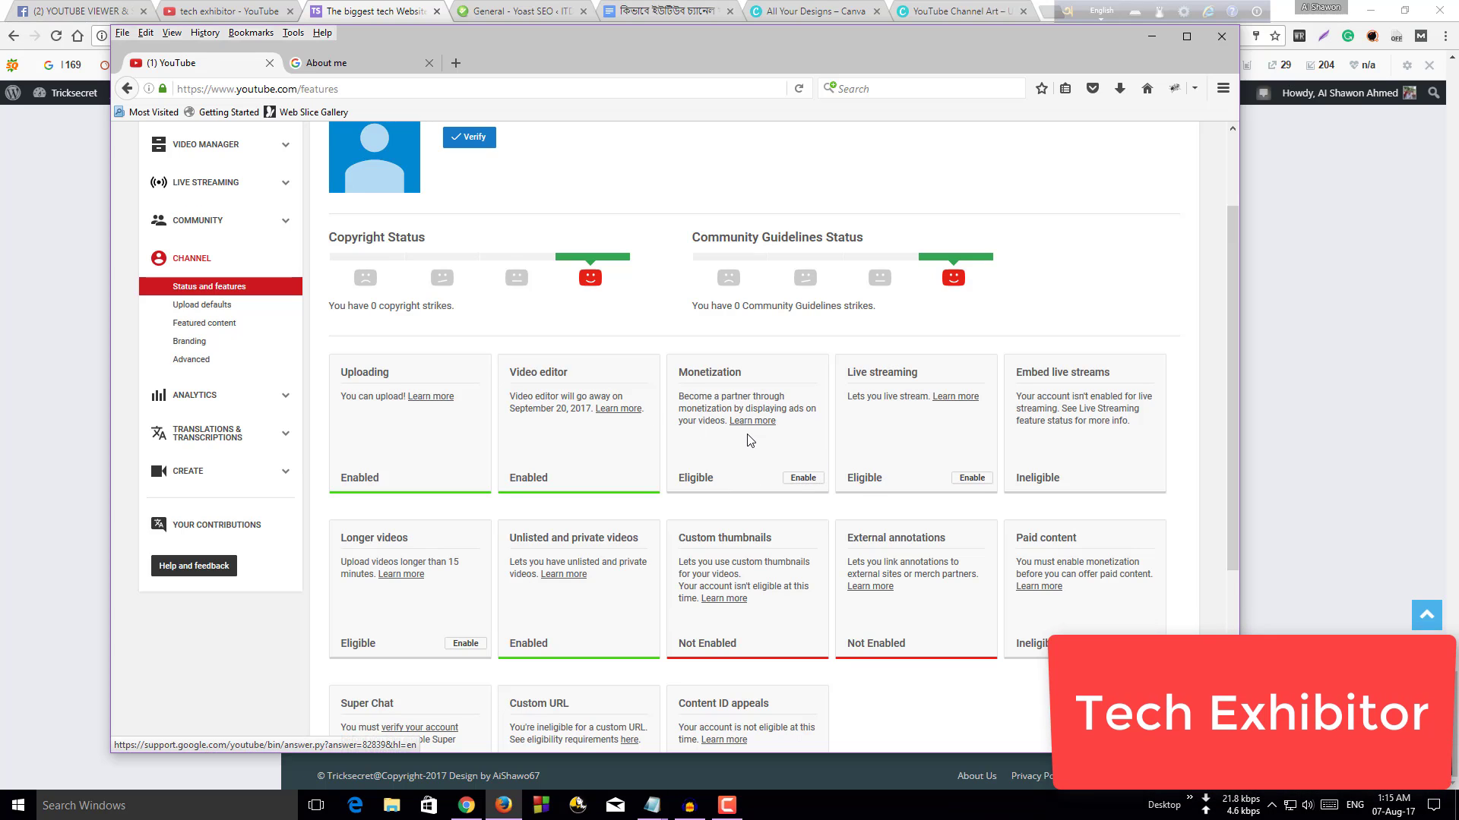
click(815, 481)
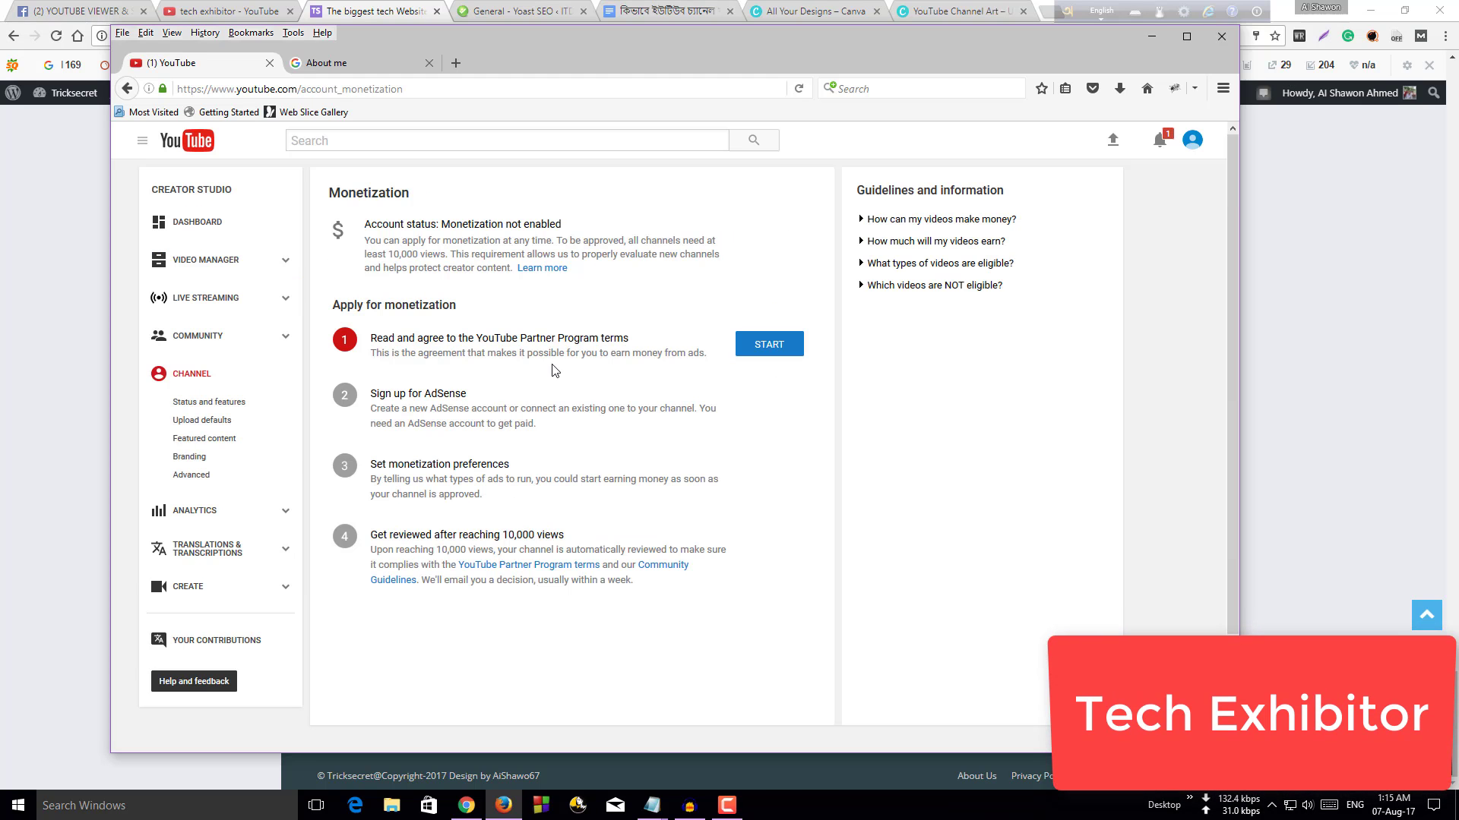
- Start the monetization application, read the YouTube Partner Program Terms, agree to all three statements and accept
click(746, 349)
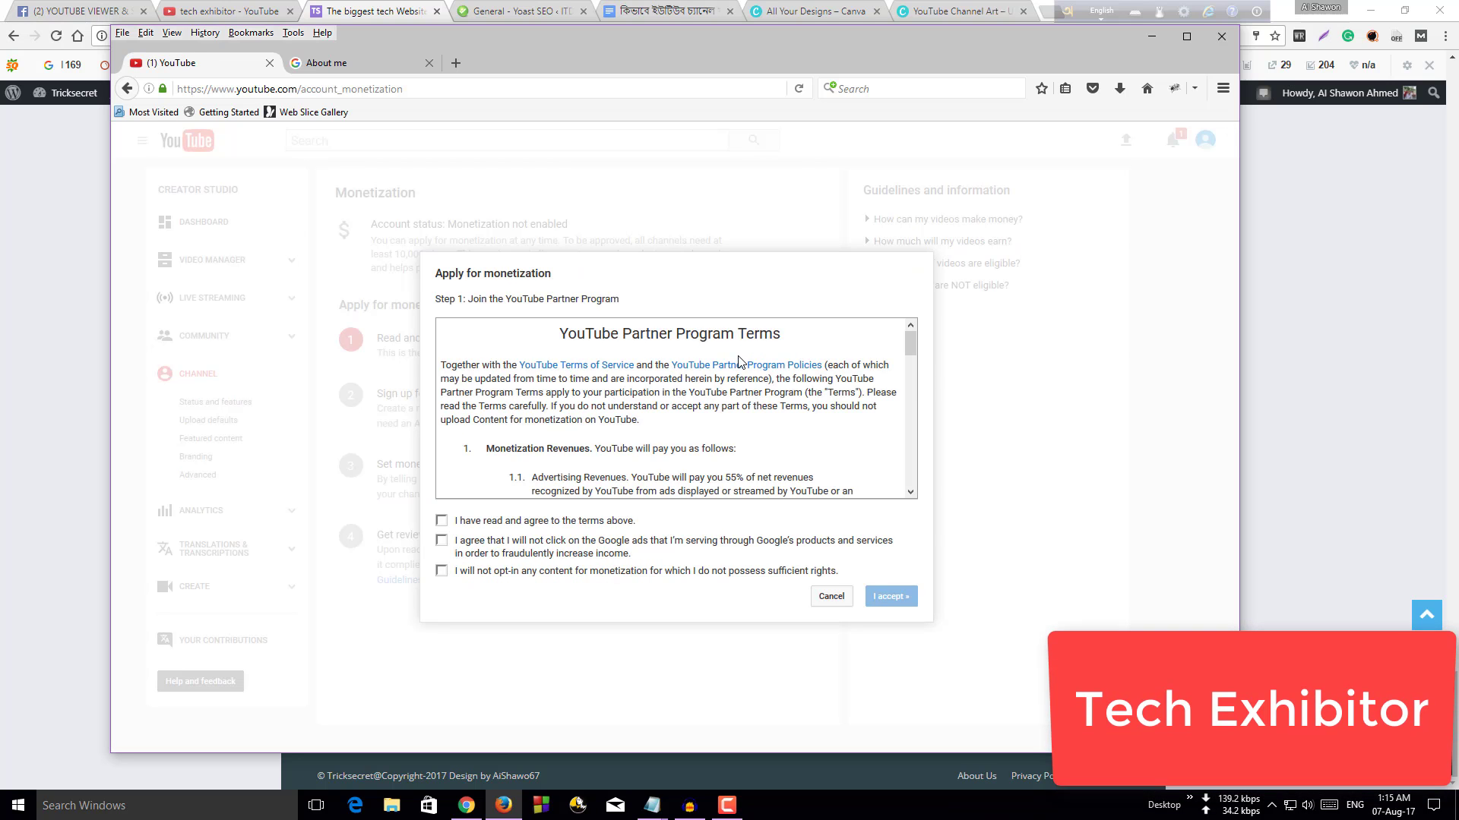
scroll(798, 364, down, 15)
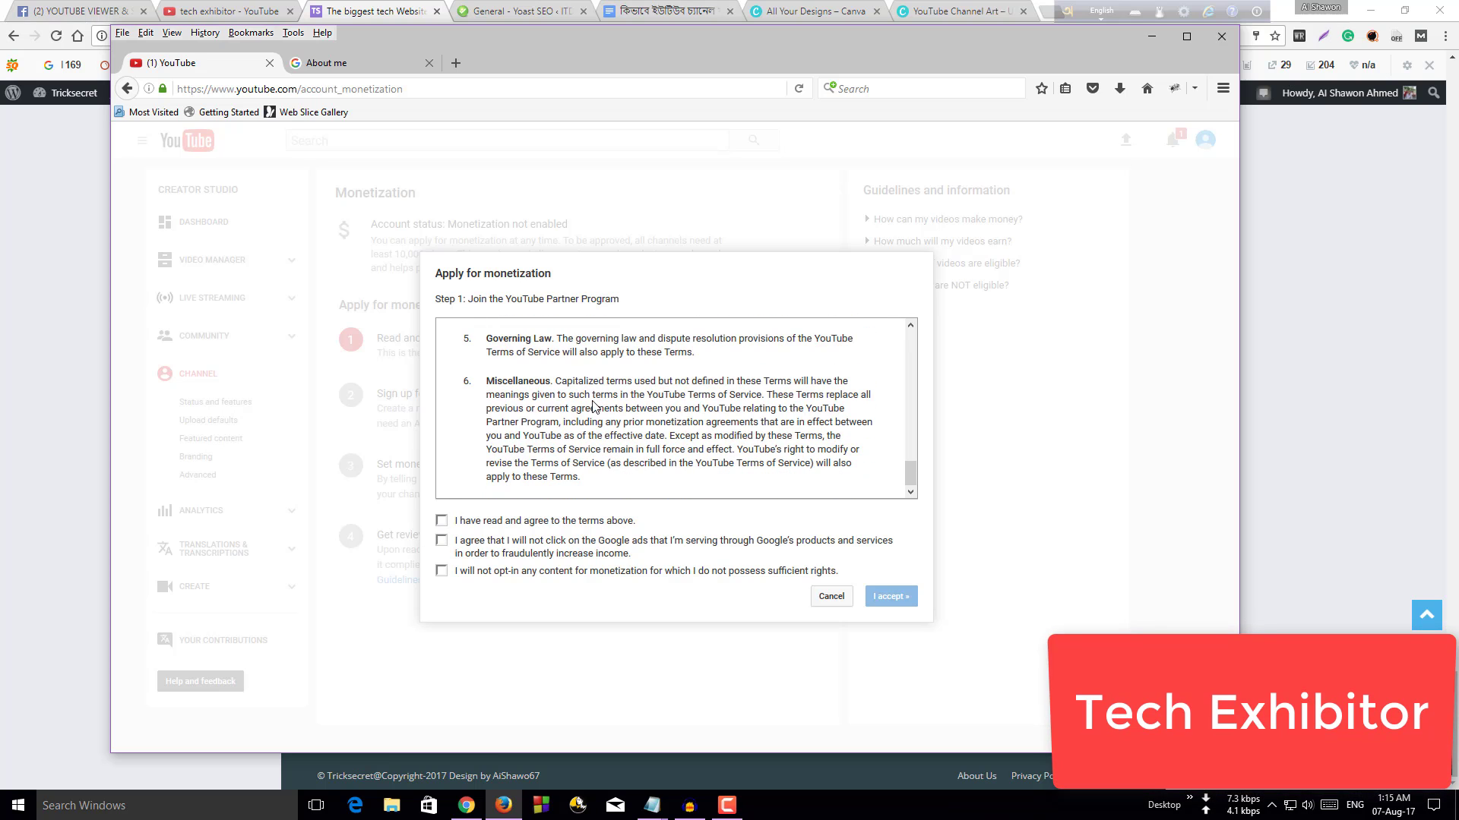
click(441, 520)
click(442, 541)
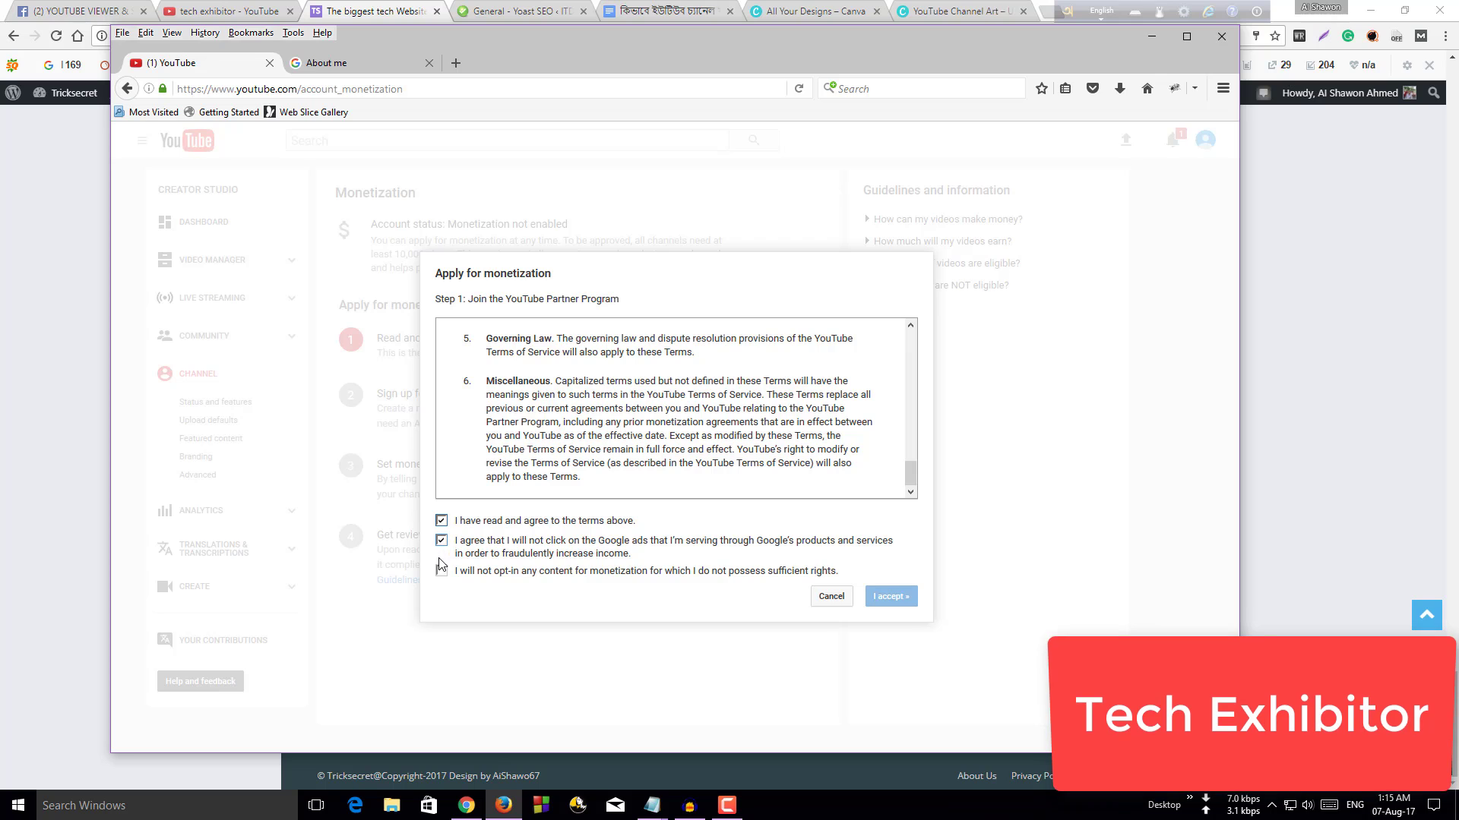
click(441, 570)
click(898, 598)
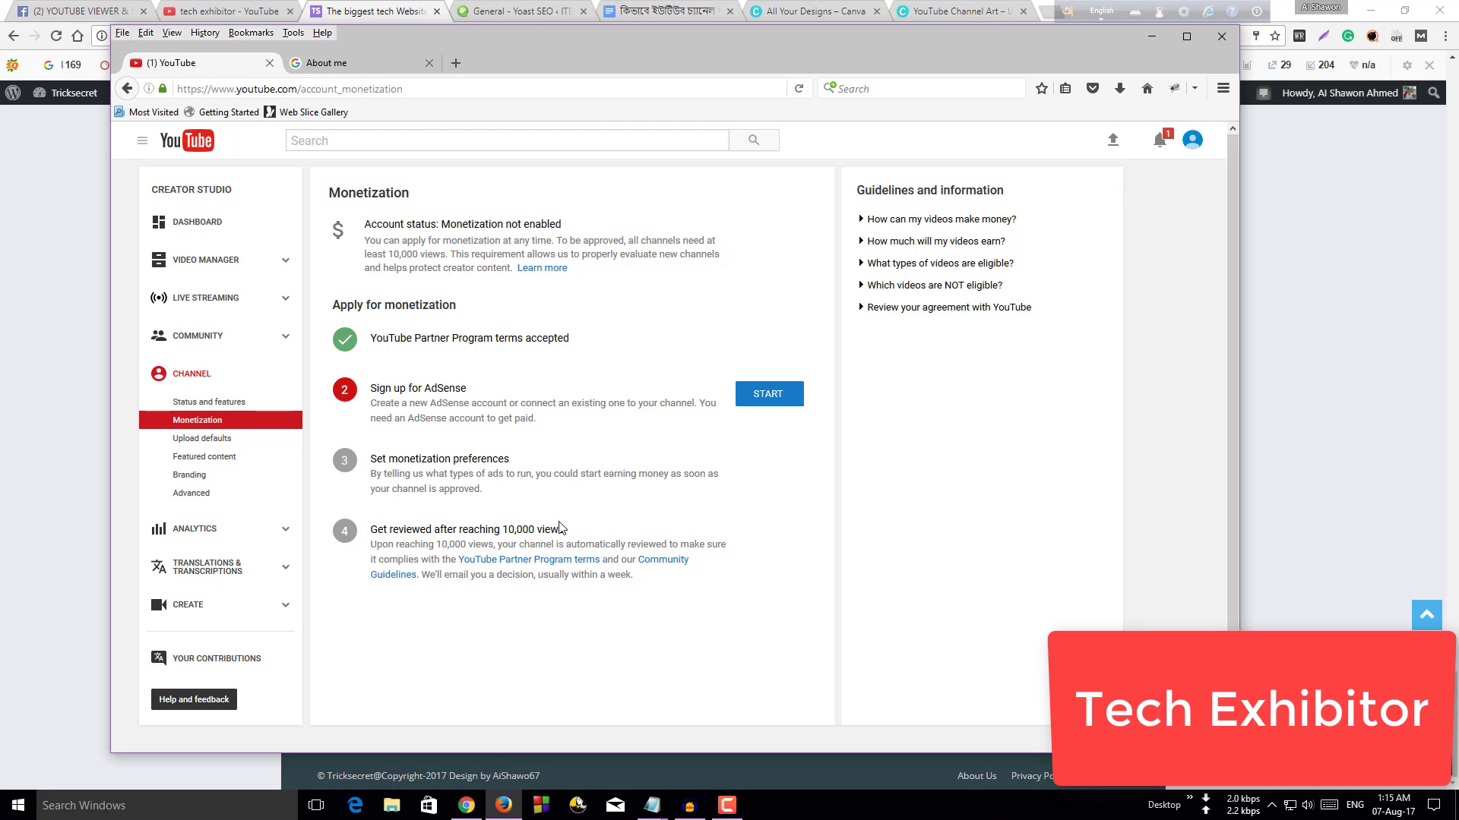
- Switch to Chrome to view the YouTube viewer and subscriber Facebook group and the tech exhibitor channel results, and return to the Monetization page in Firefox
click(114, 11)
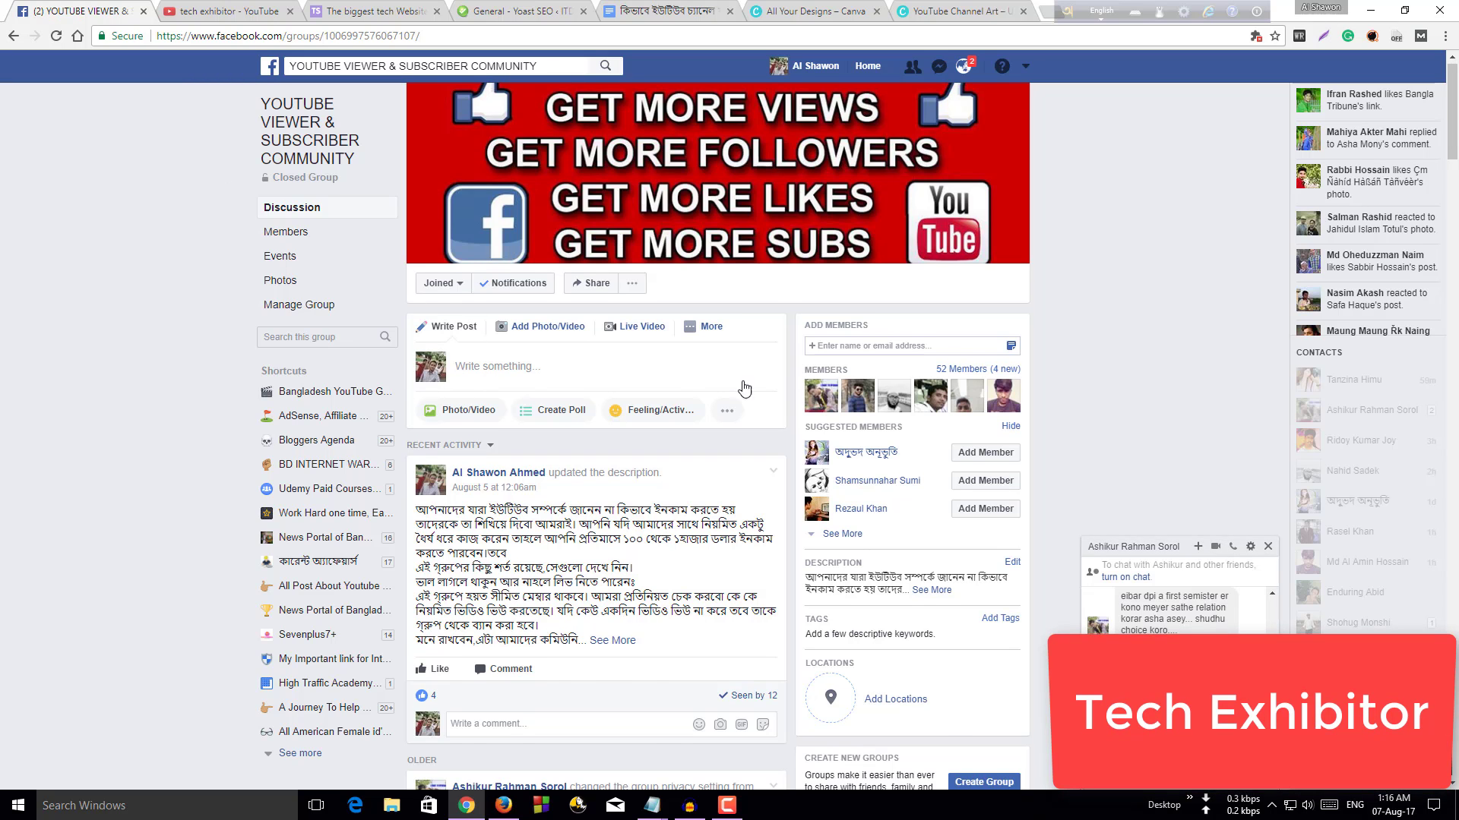
scroll(742, 380, down, 8)
scroll(743, 374, up, 8)
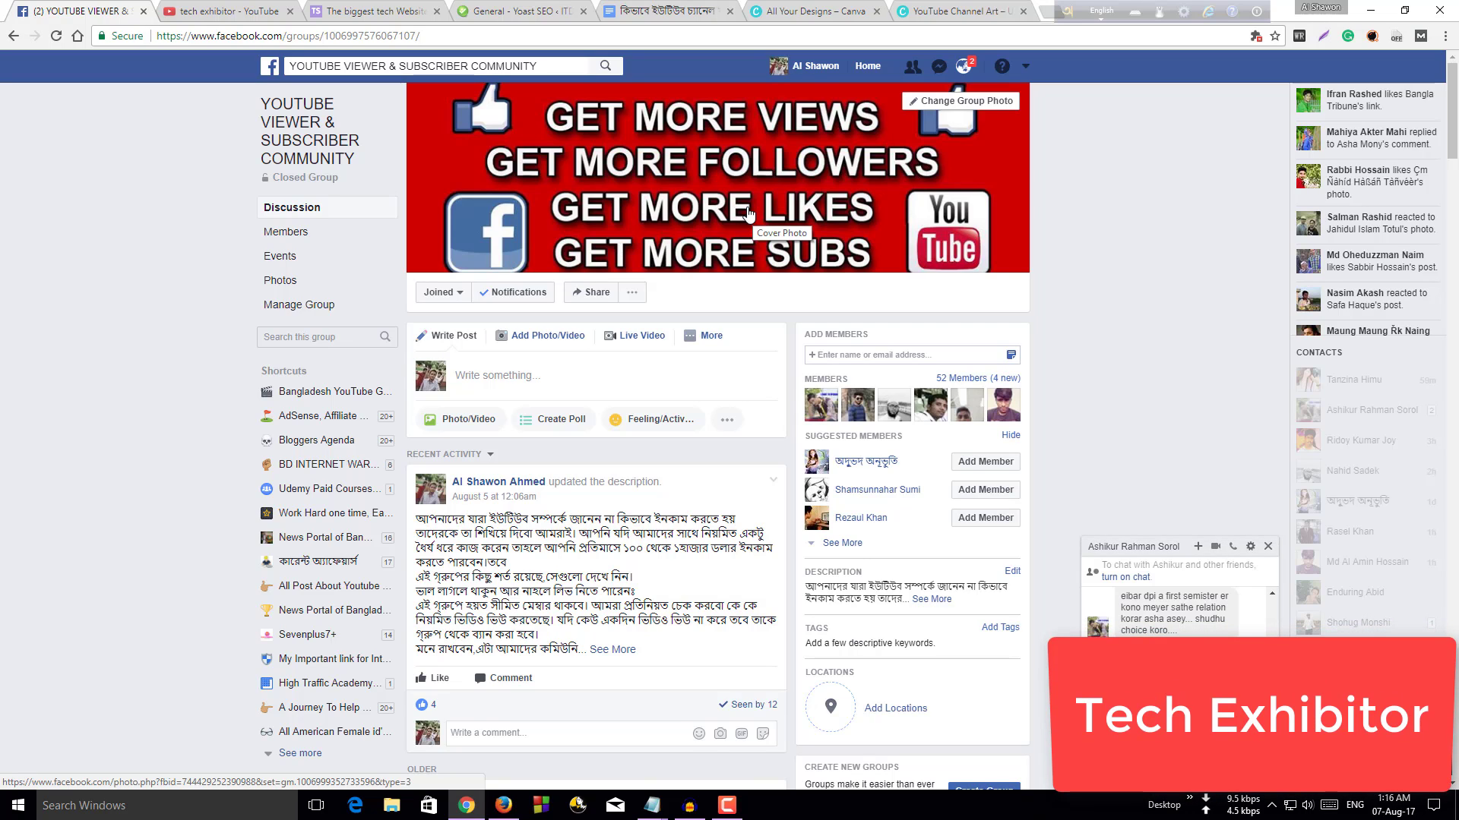
click(206, 8)
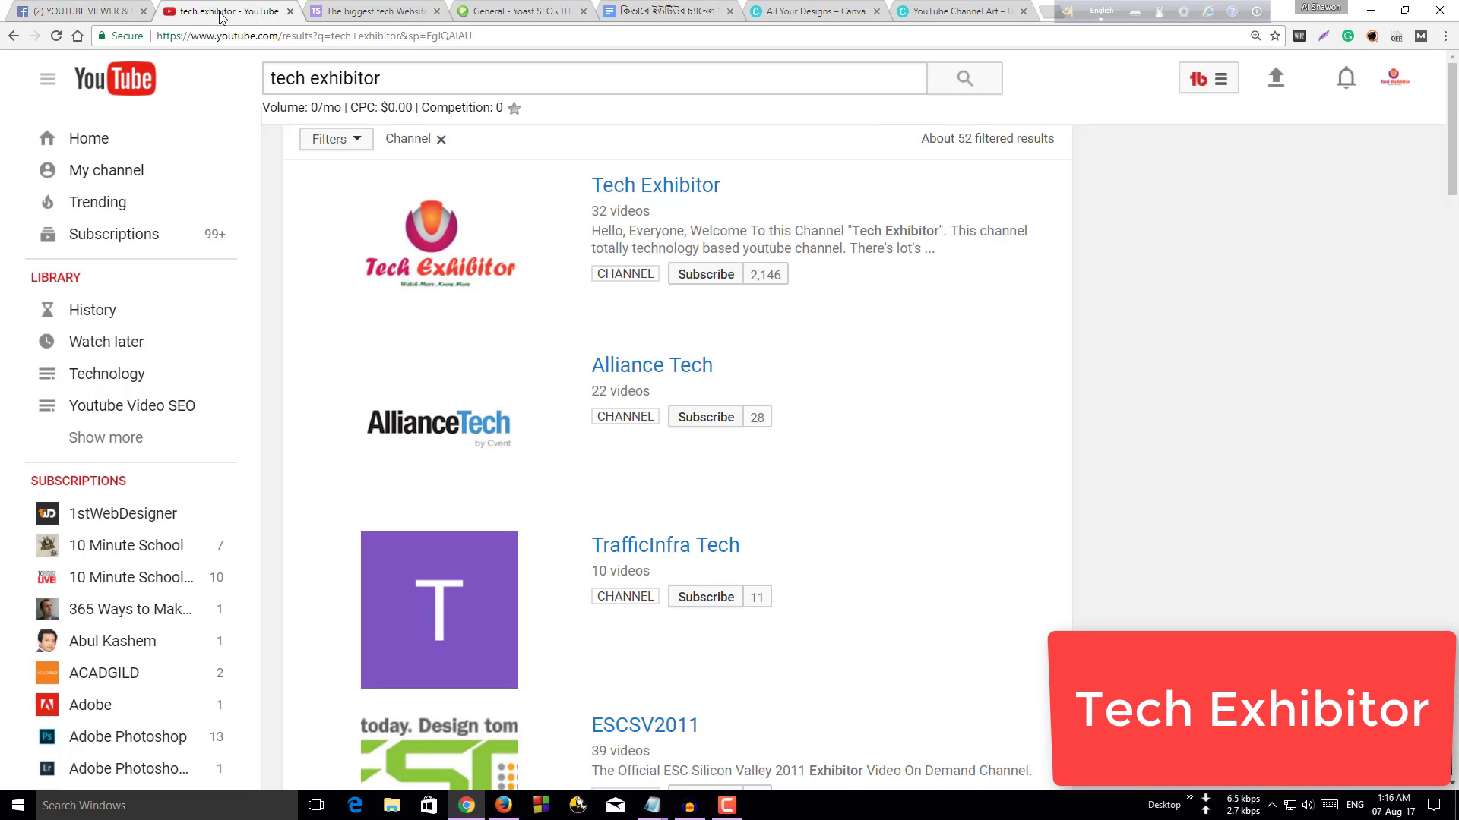
click(504, 805)
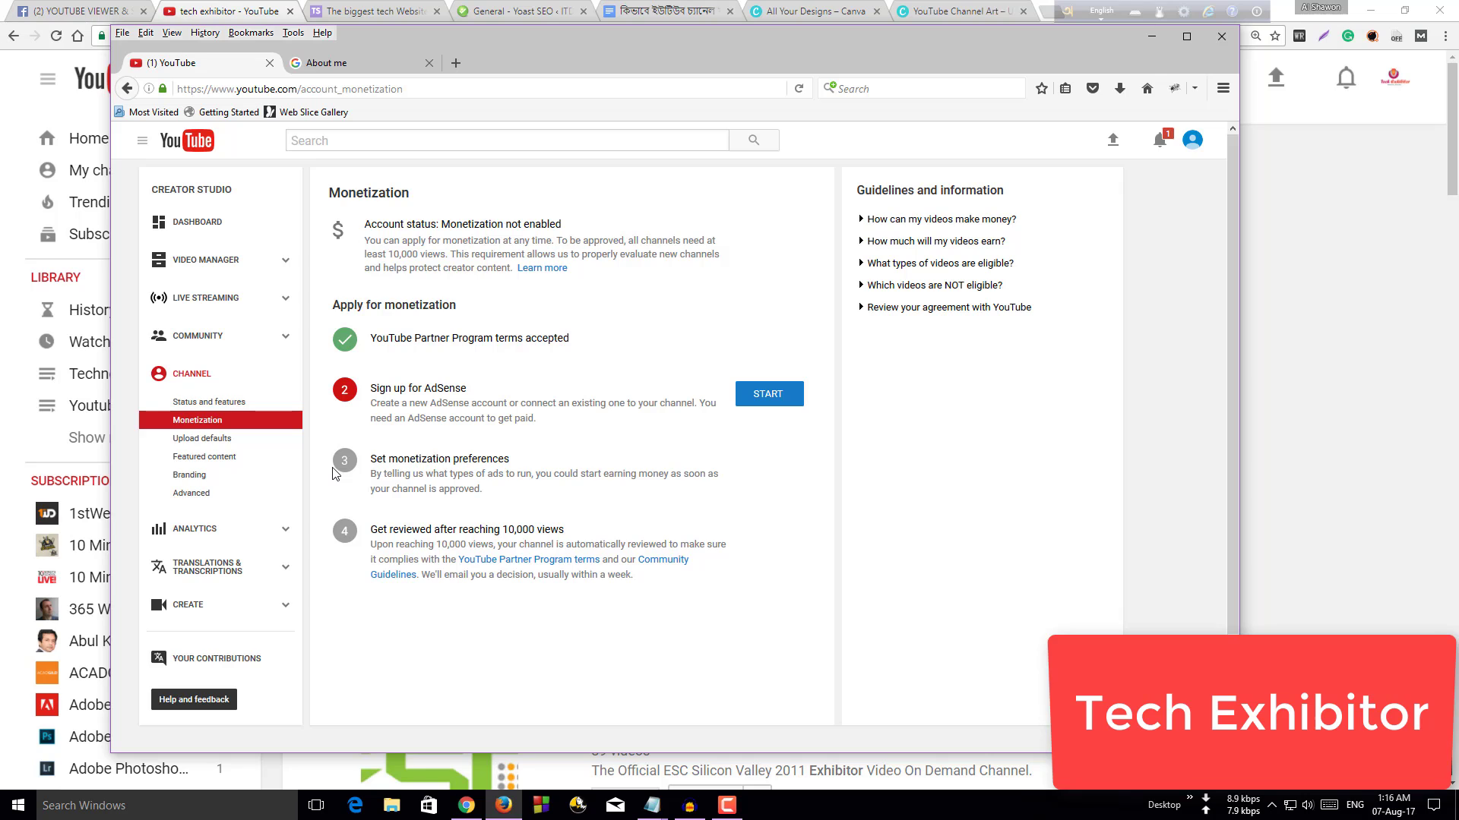